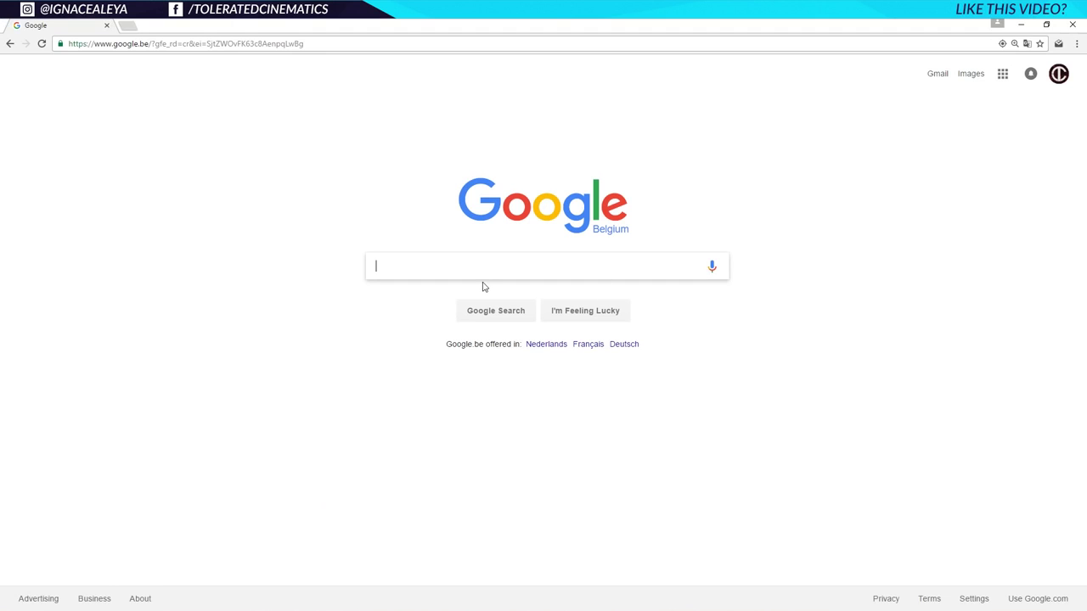
- Search Google for 'newspaper' and switch to image results
type("newspaper")
key("Return")
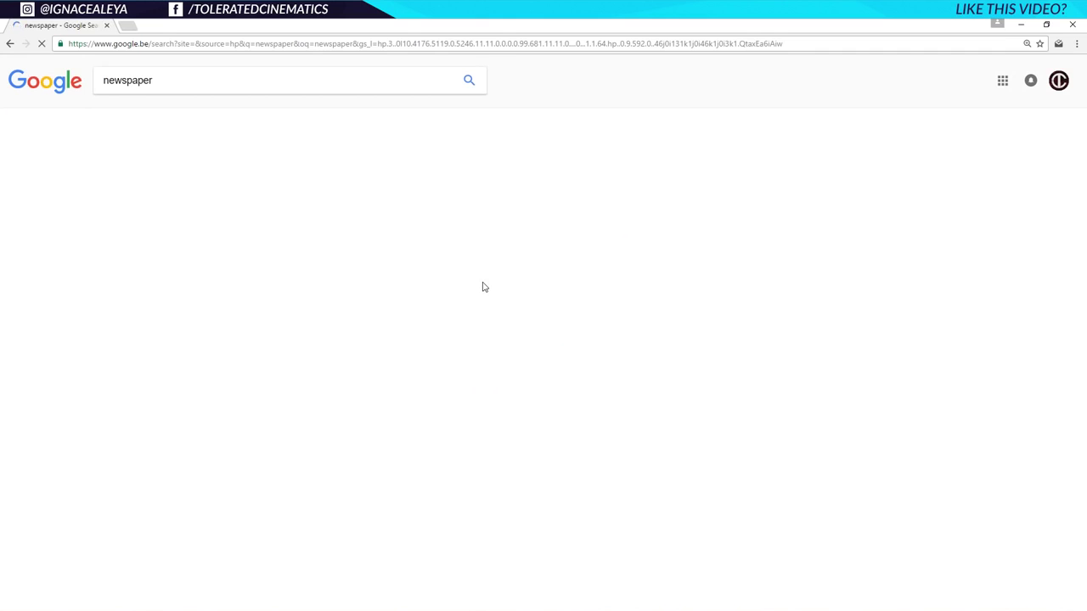
left_click(144, 116)
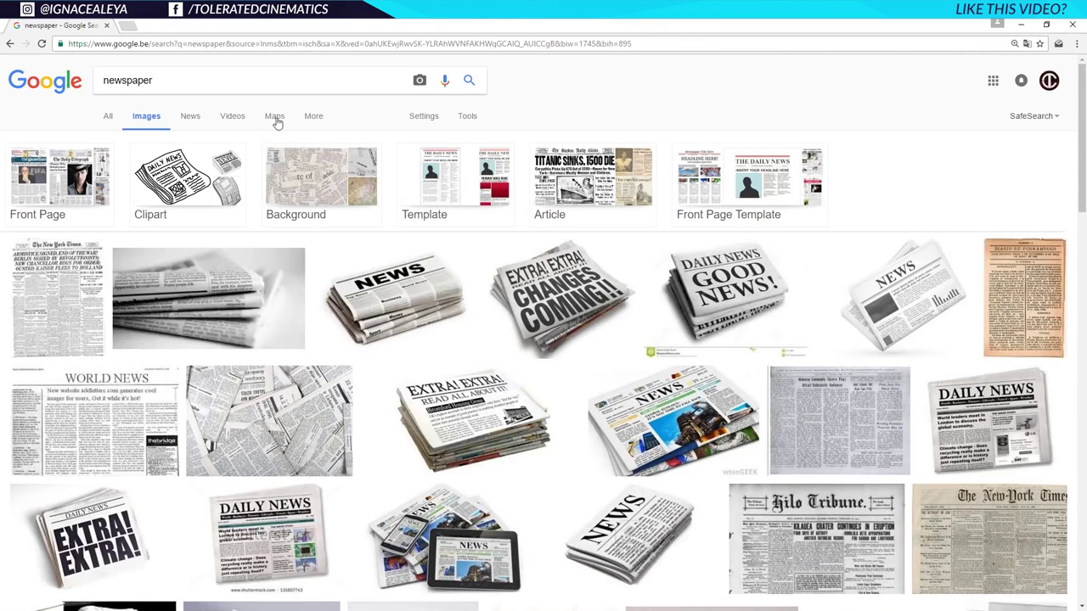
- Filter the images to Large size and Labeled for reuse with modification
left_click(469, 117)
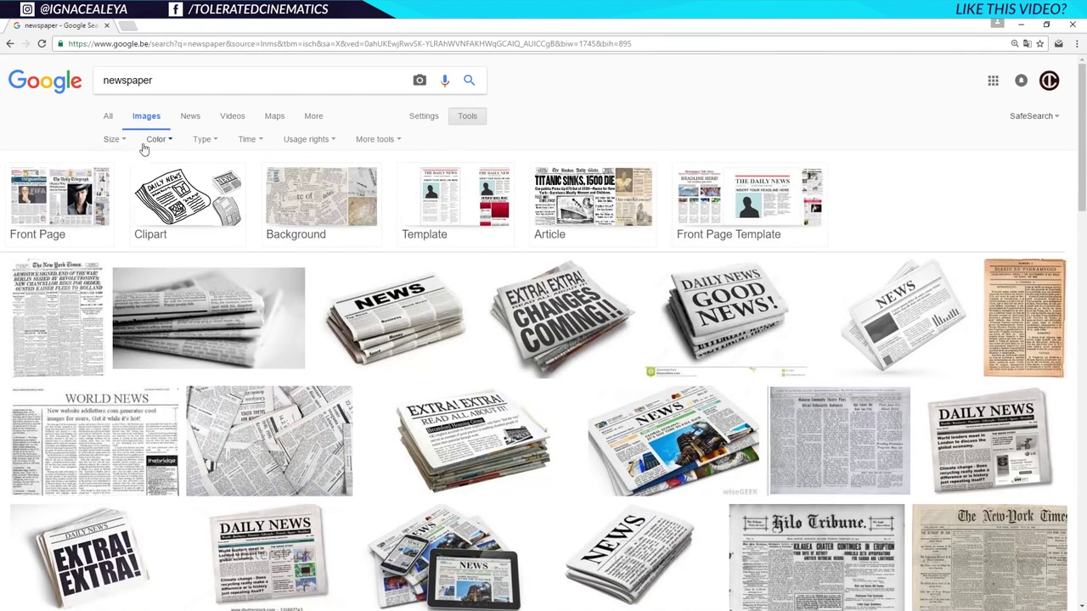
left_click(113, 139)
left_click(114, 174)
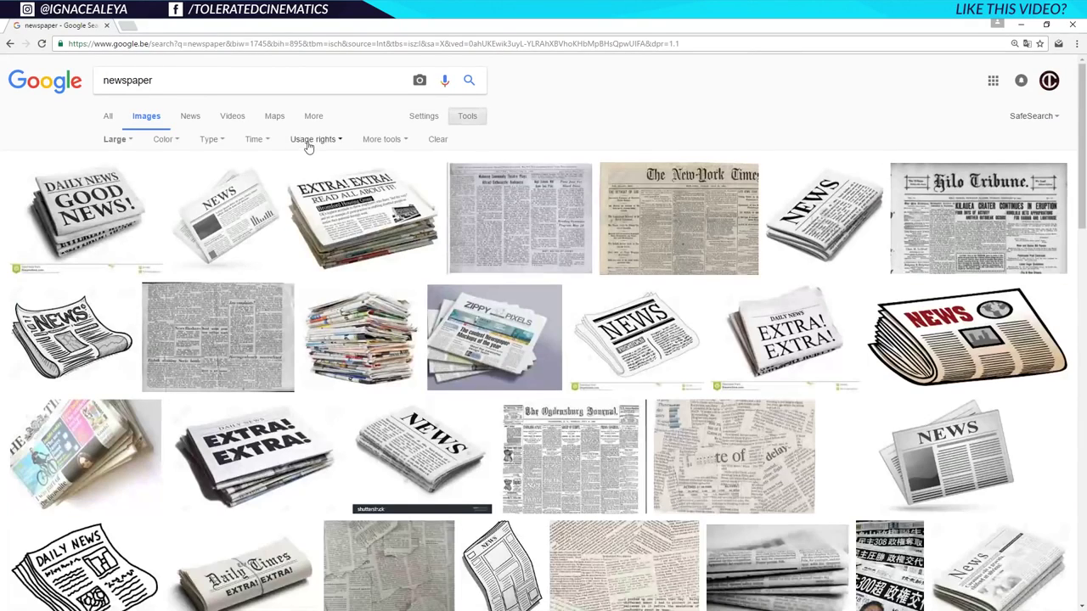
left_click(311, 140)
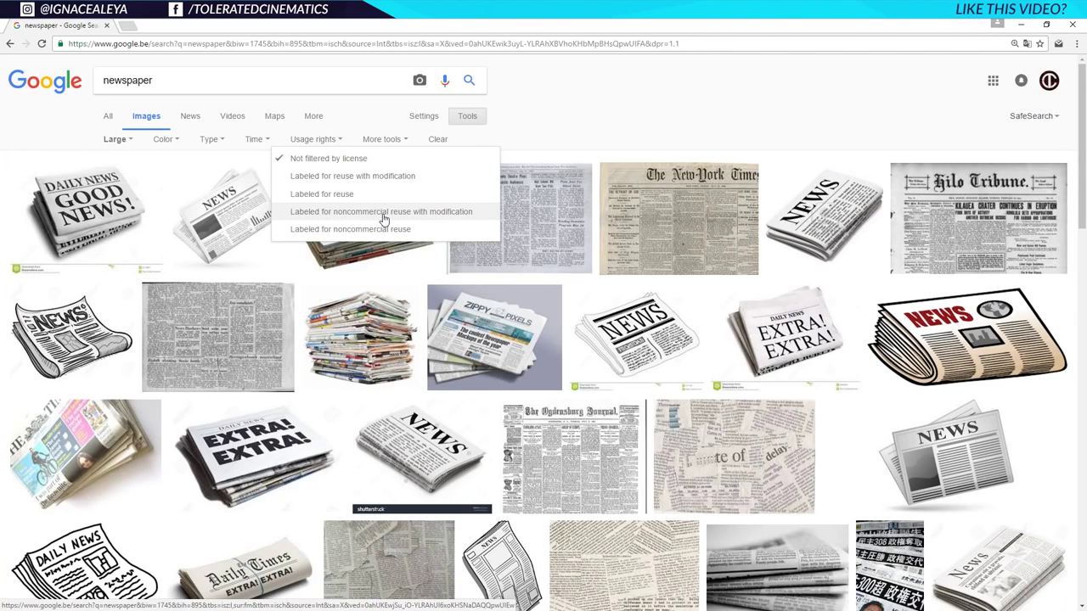
left_click(382, 177)
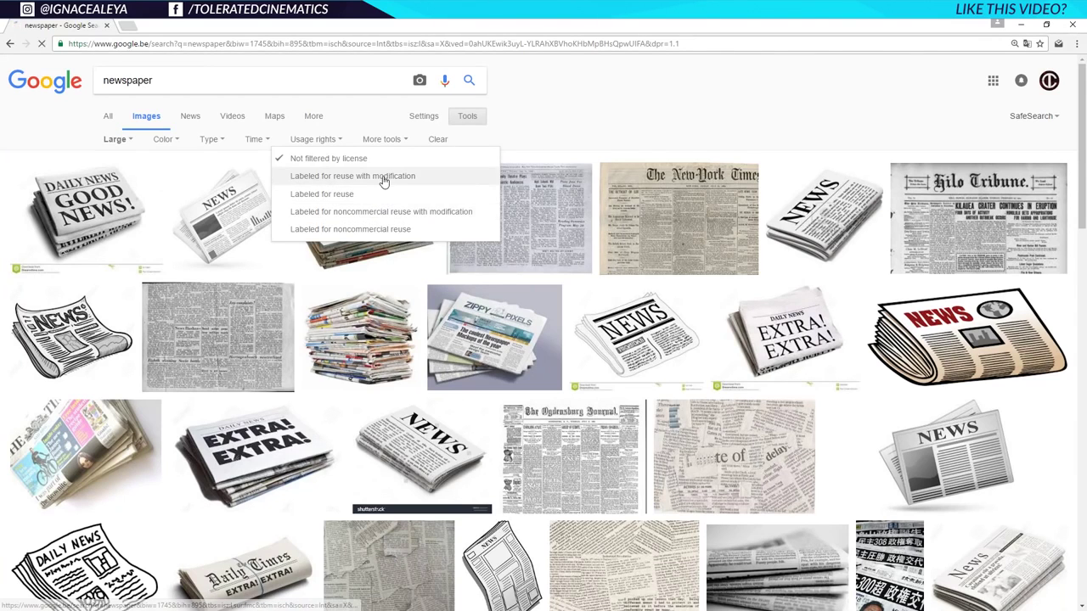
scroll(431, 369, "down", 5)
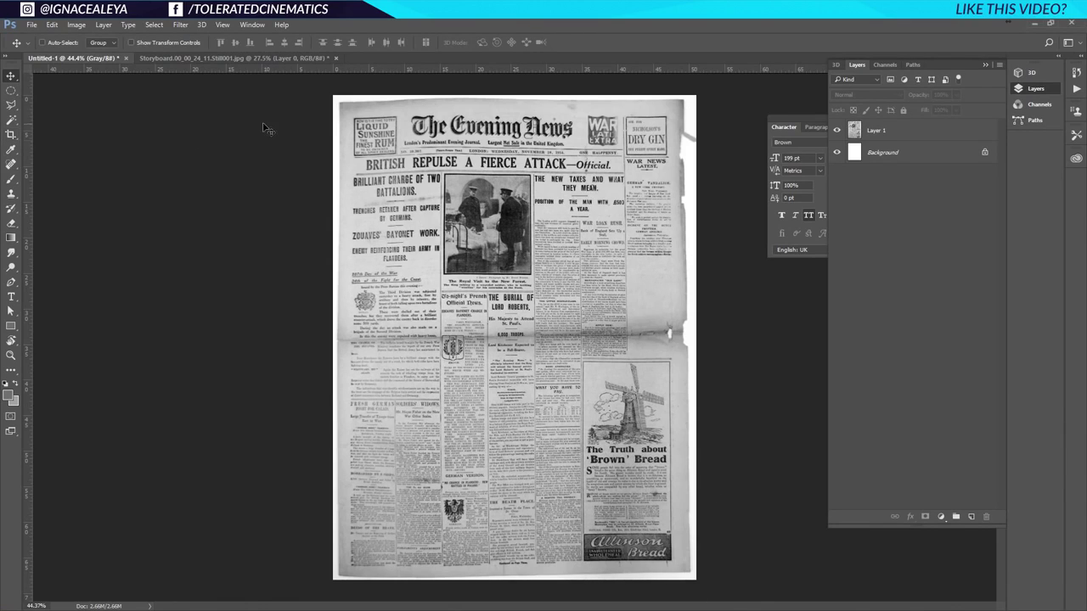
- Crop the newspaper scan to the page's own edges
left_click(11, 134)
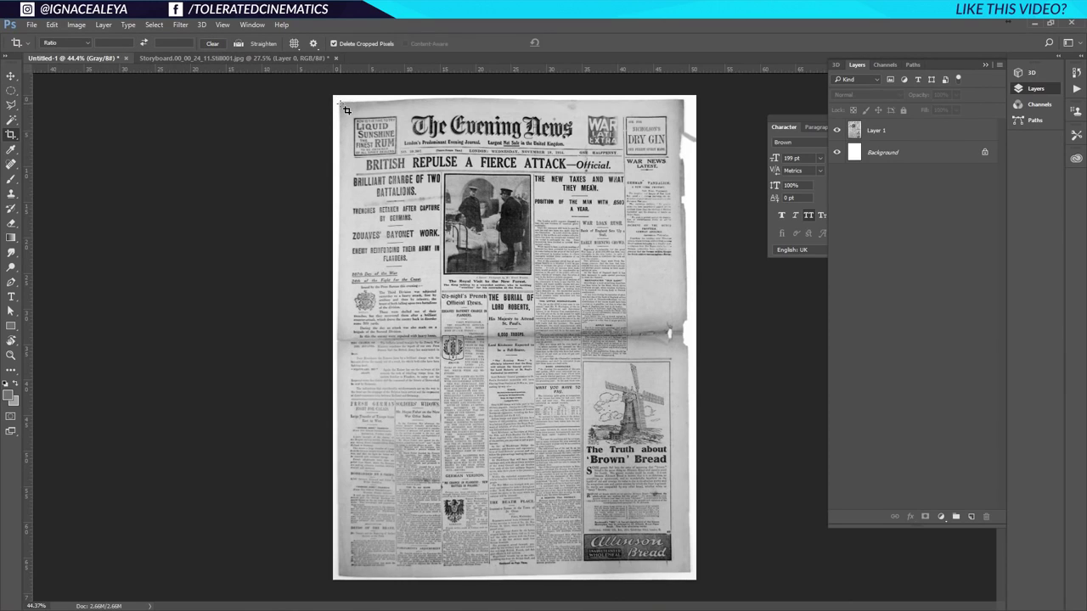
left_click_drag(345, 107, 689, 575)
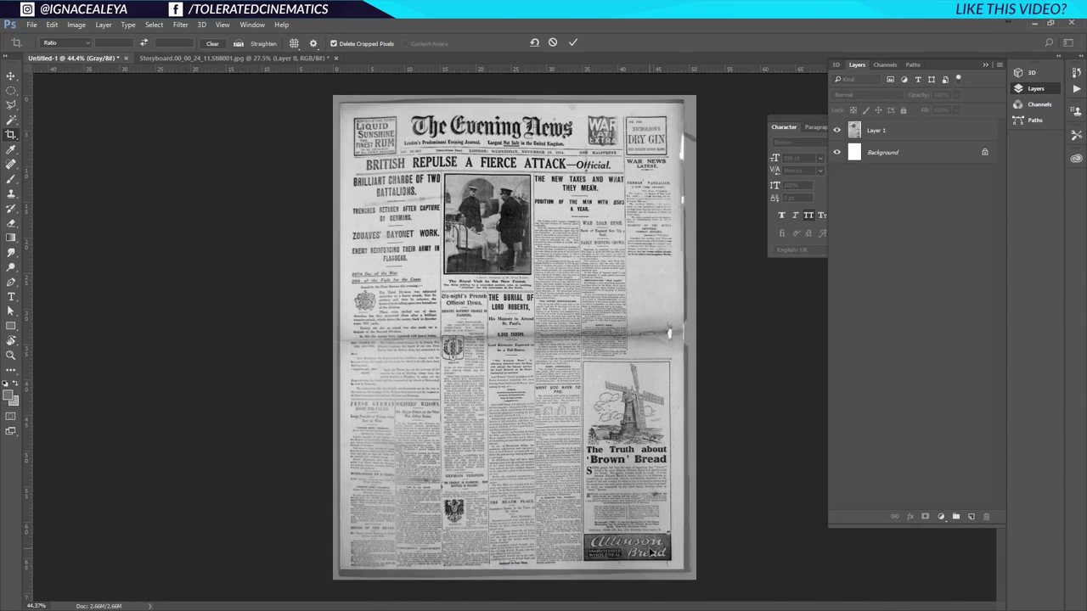
key("Return")
- Switch to the Move tool and close the Character settings panel
key("v")
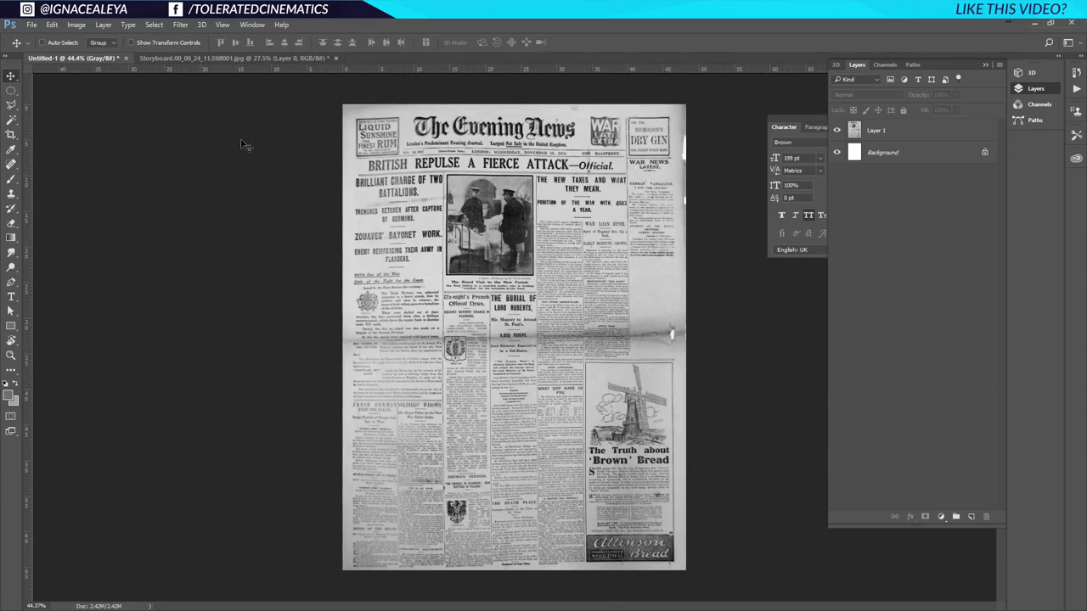
scroll(429, 175, "up", 2)
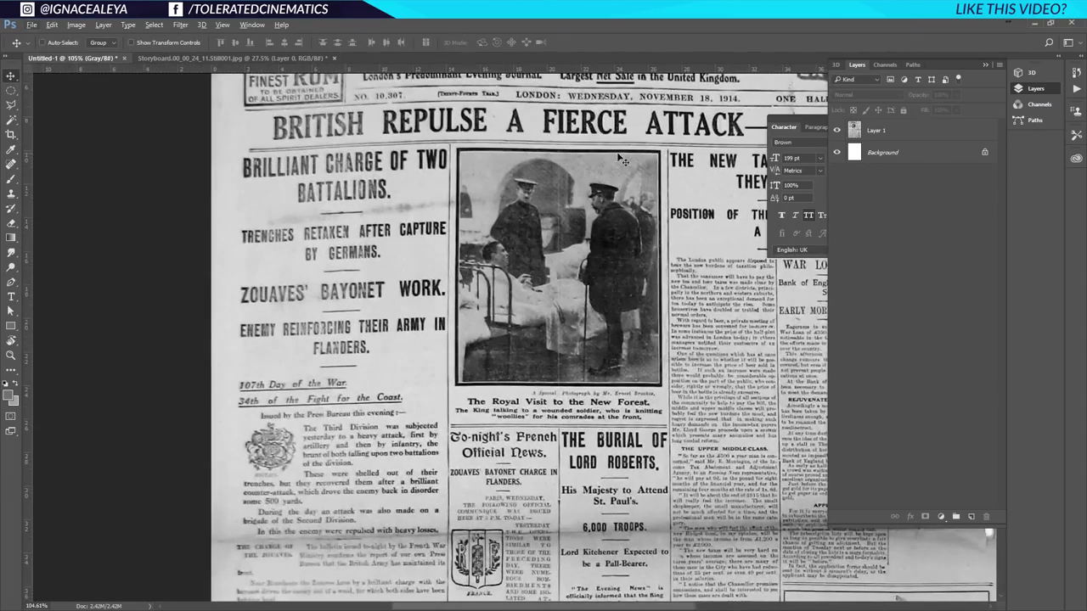
left_click_drag(621, 159, 401, 268)
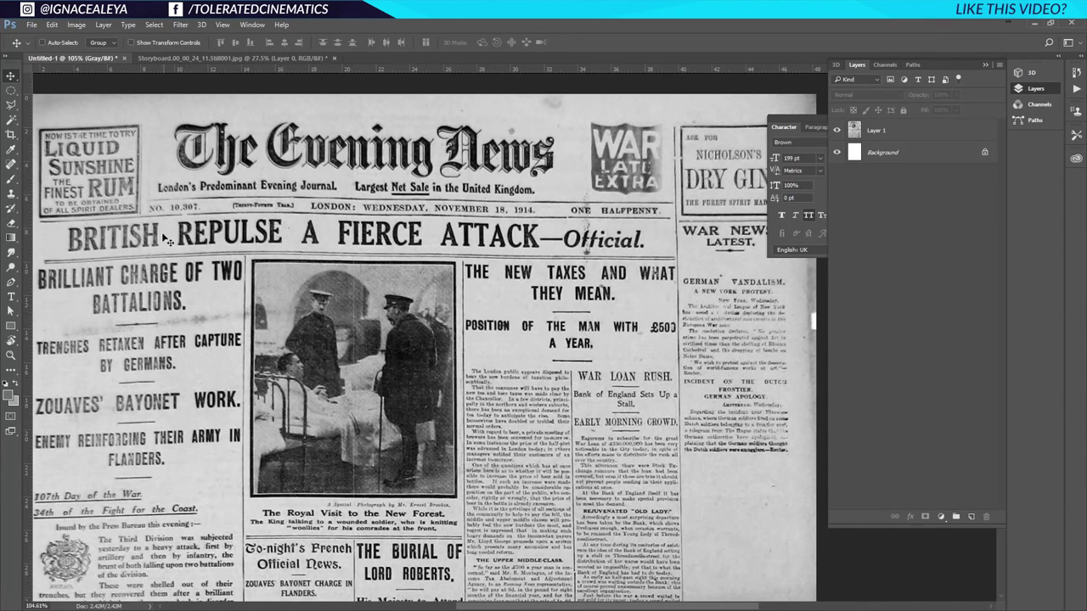
left_click(789, 120)
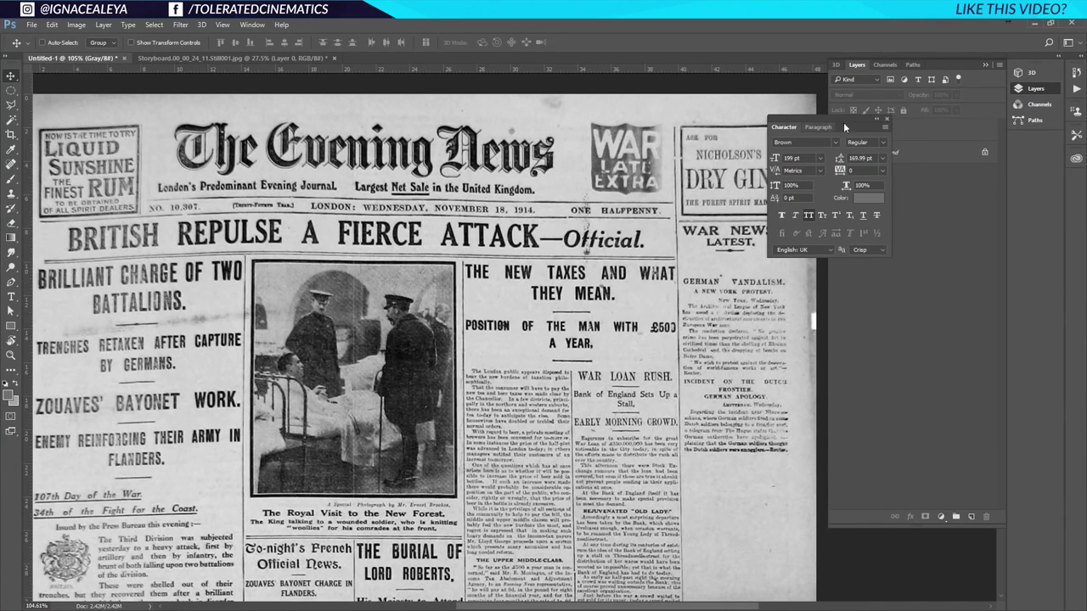
left_click(888, 119)
left_click_drag(402, 274, 460, 260)
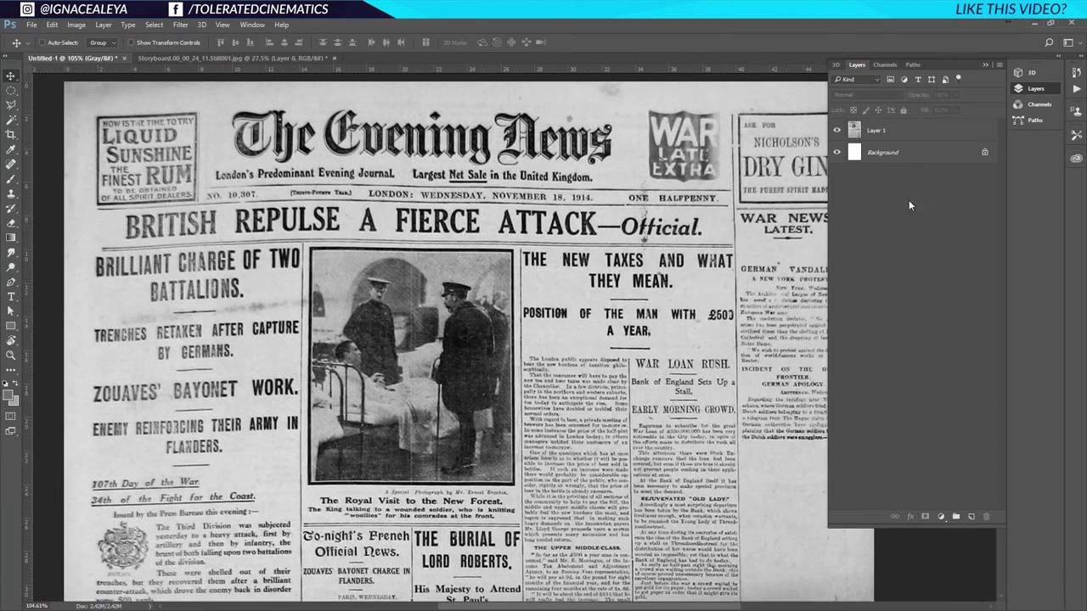
- Convert the white Background to Layer 0 and delete it
double_click(930, 155)
left_click(640, 210)
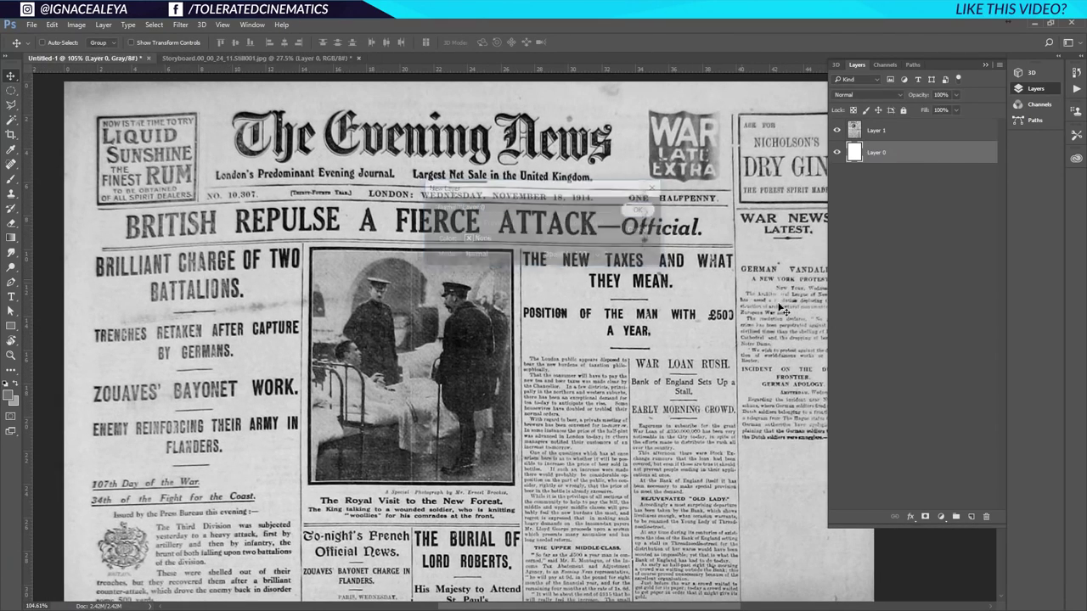
left_click(985, 518)
left_click(500, 249)
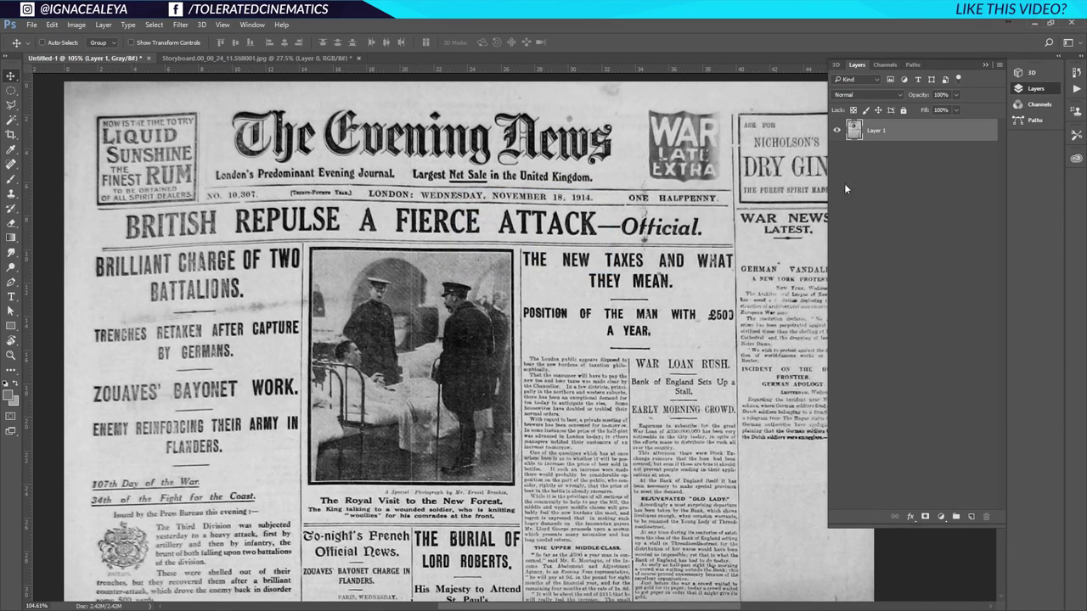
- Rename Layer 1 to 'Newspaper' and switch to the Storyboard forest portrait document
double_click(877, 133)
type("Newspaper")
key("Return")
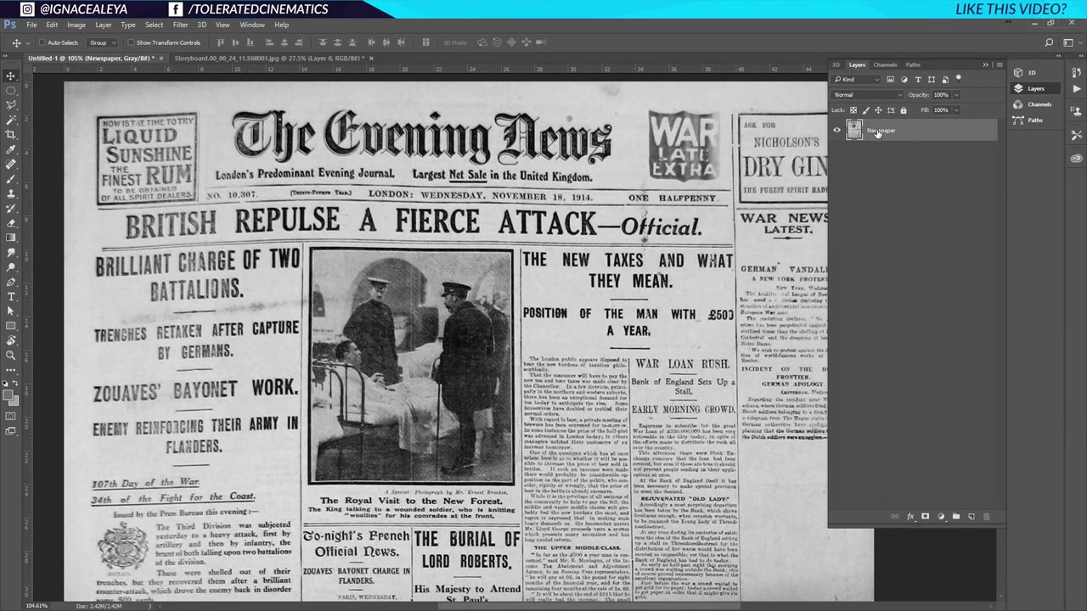
scroll(535, 225, "down", 5)
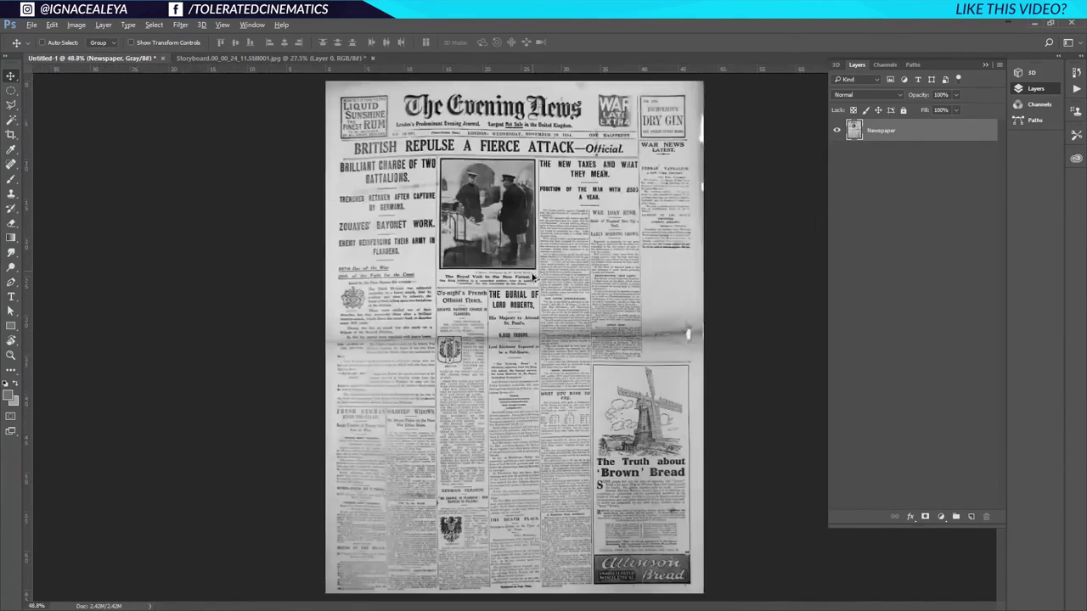
scroll(505, 277, "up", 5)
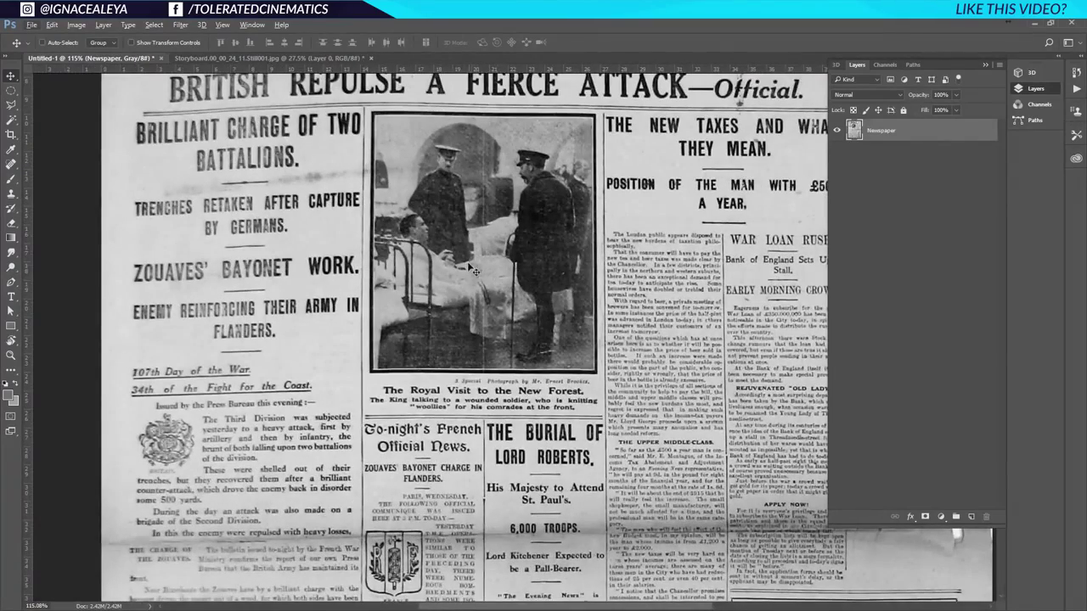
key("ctrl+Tab")
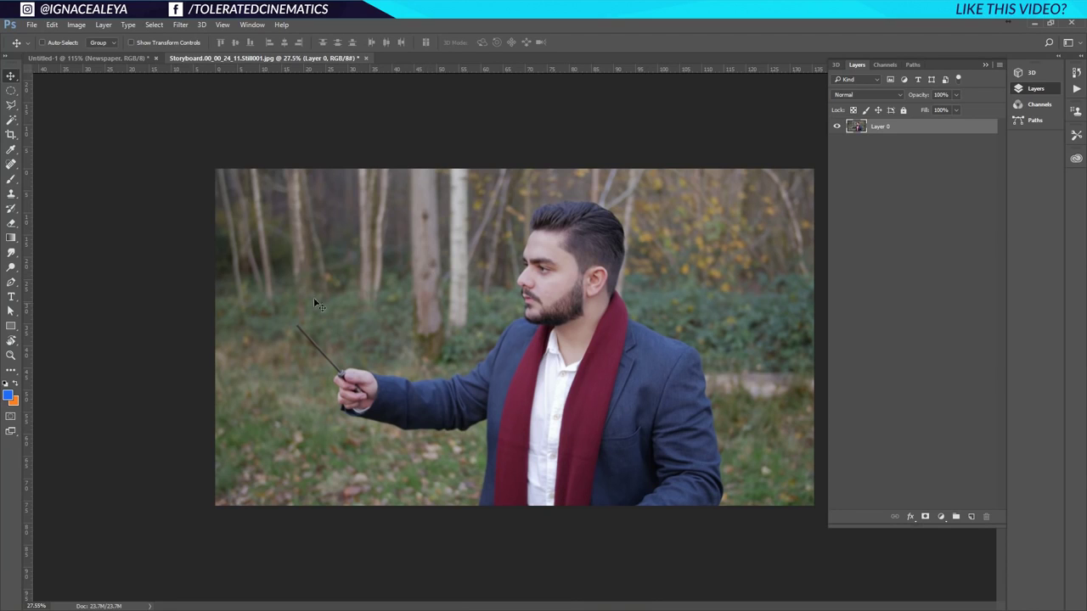
- Convert the portrait's Layer 0 to a smart object and drag it into the Untitled-1 newspaper document
right_click(912, 130)
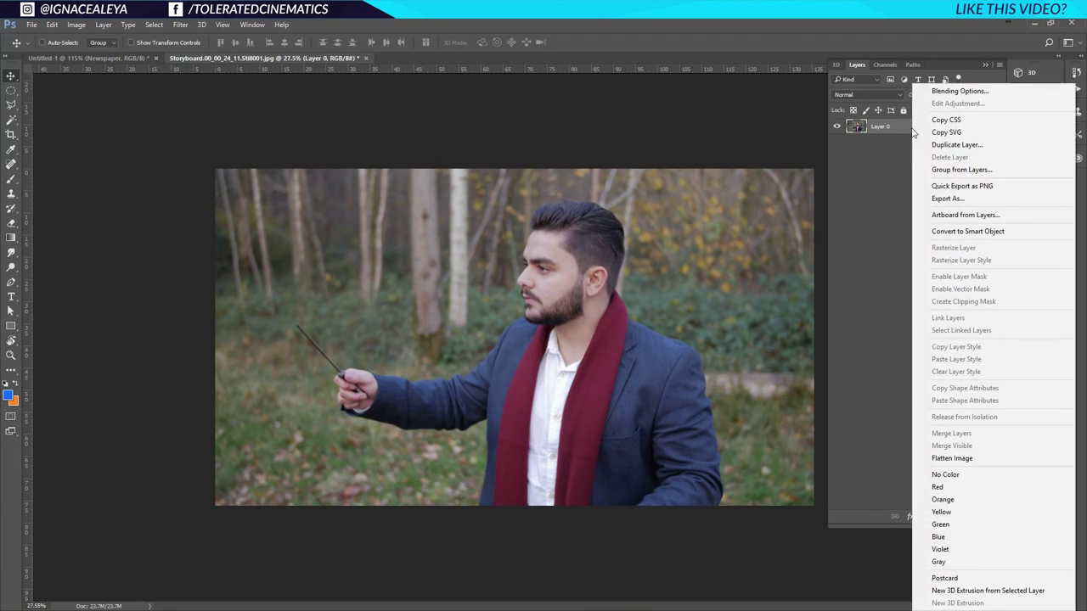
left_click(982, 233)
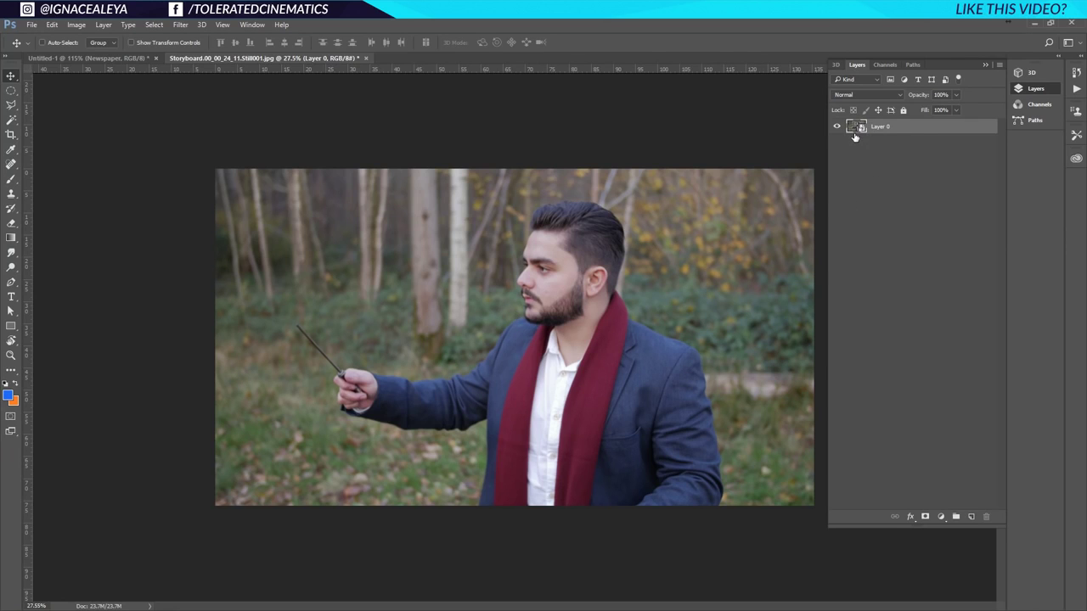
left_click_drag(367, 256, 500, 259)
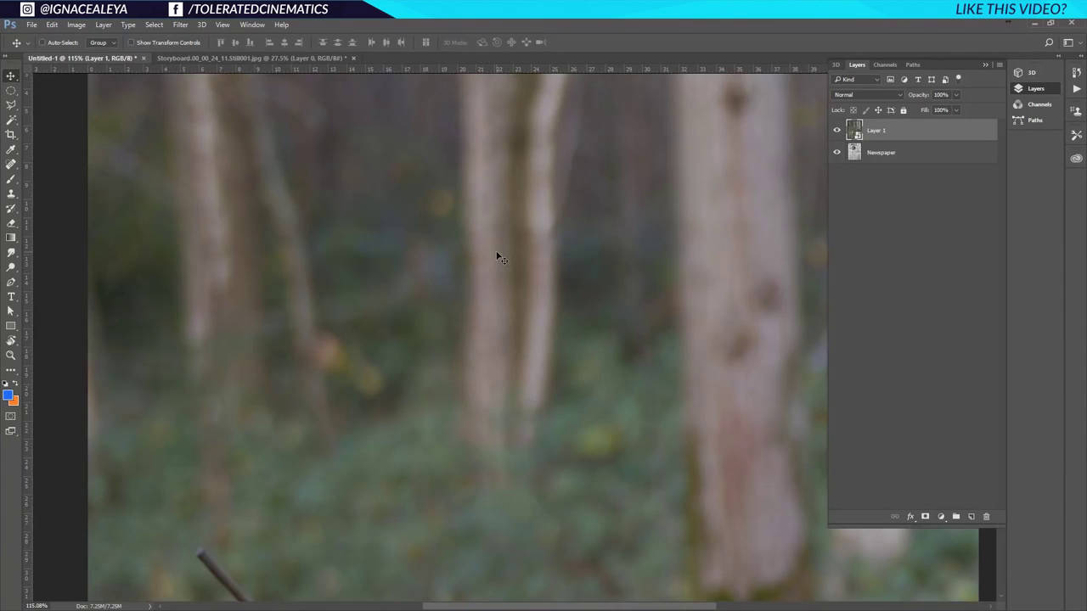
- Scale the portrait to about 21.5% and place it below the 'British Repulse a Fierce Attack' headline
scroll(509, 268, "down", 5)
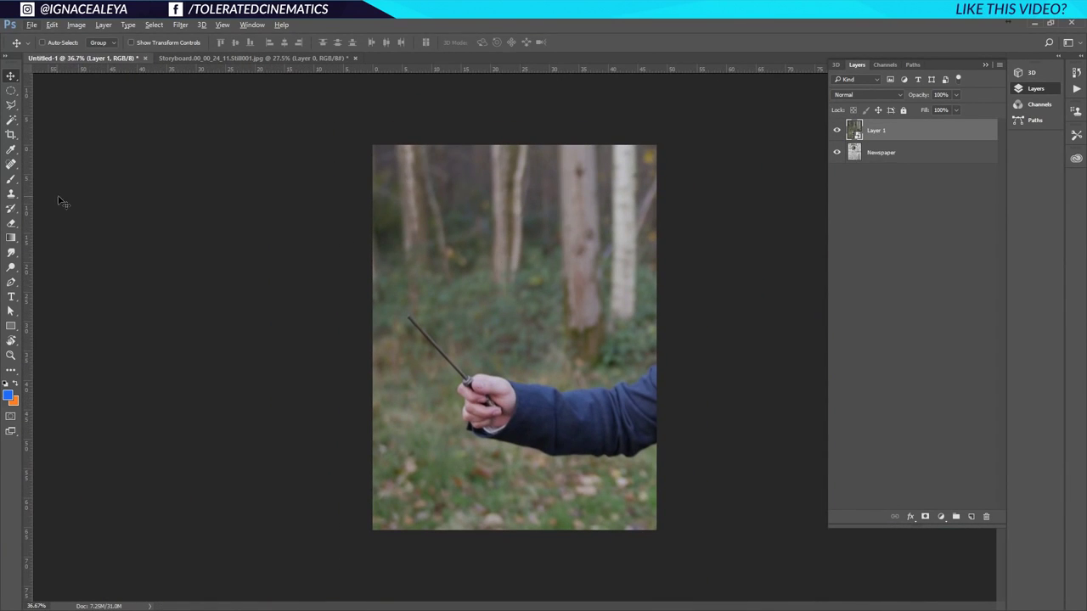
key("ctrl+t")
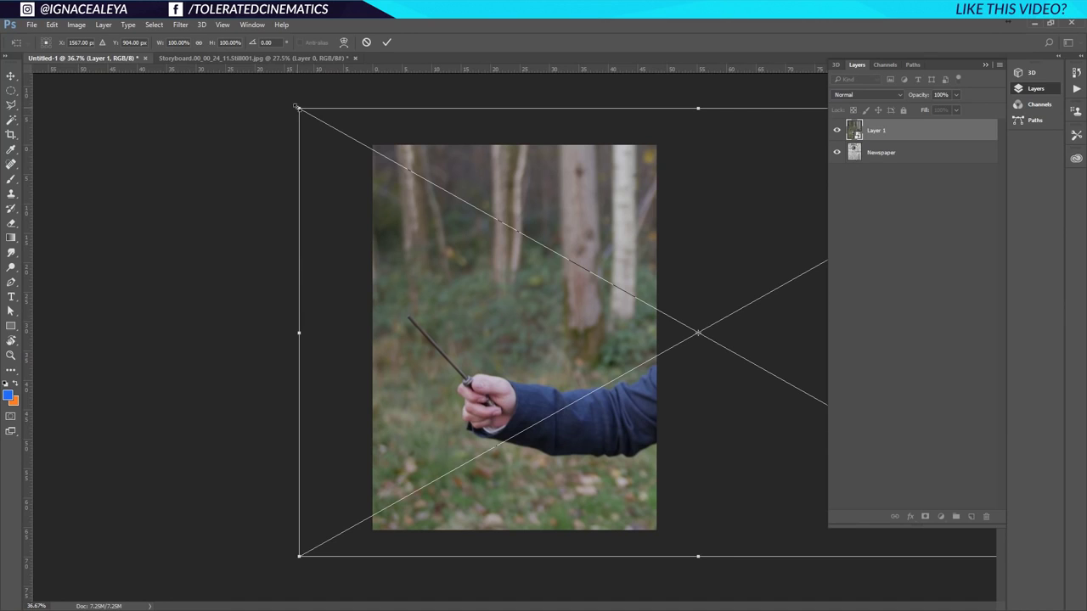
left_click_drag(297, 107, 427, 257)
left_click_drag(544, 208, 562, 199)
scroll(519, 245, "up", 1)
scroll(518, 244, "up", 1)
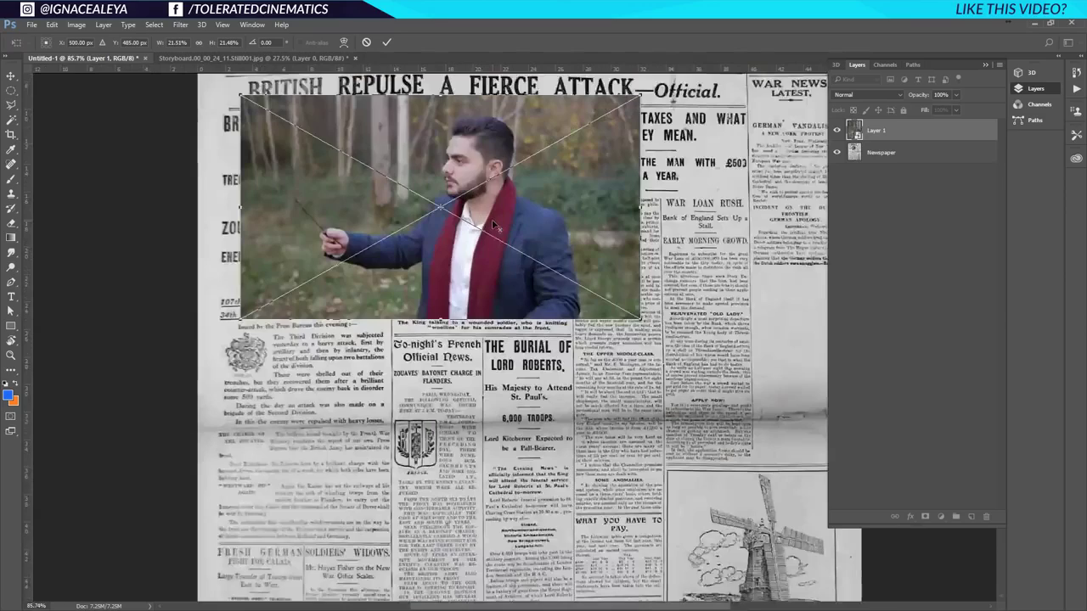
scroll(510, 238, "up", 1)
scroll(493, 224, "down", 2)
scroll(491, 220, "up", 3)
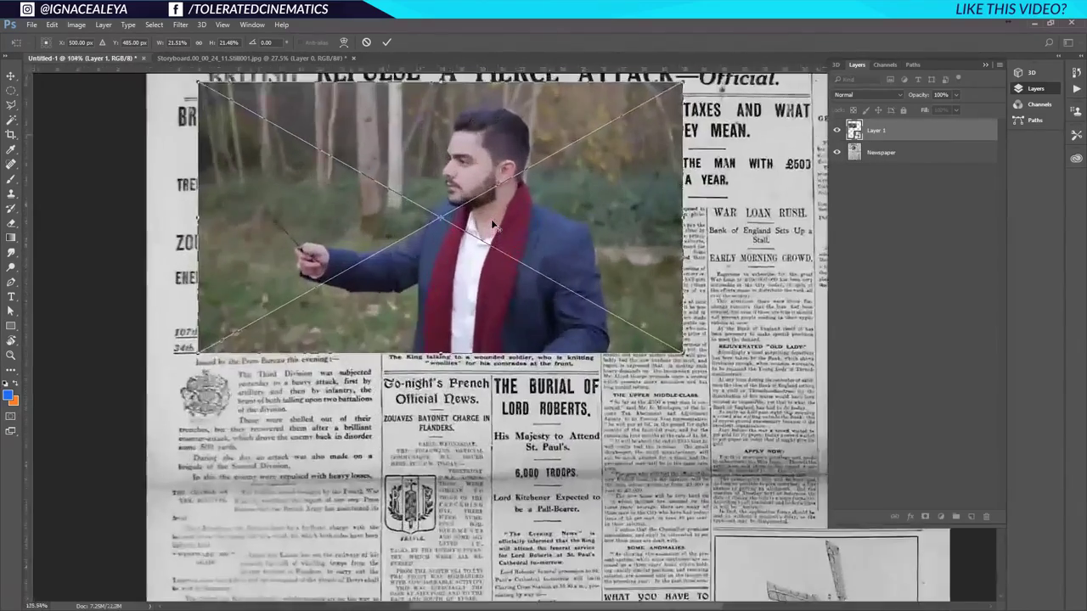
left_click_drag(491, 219, 474, 306)
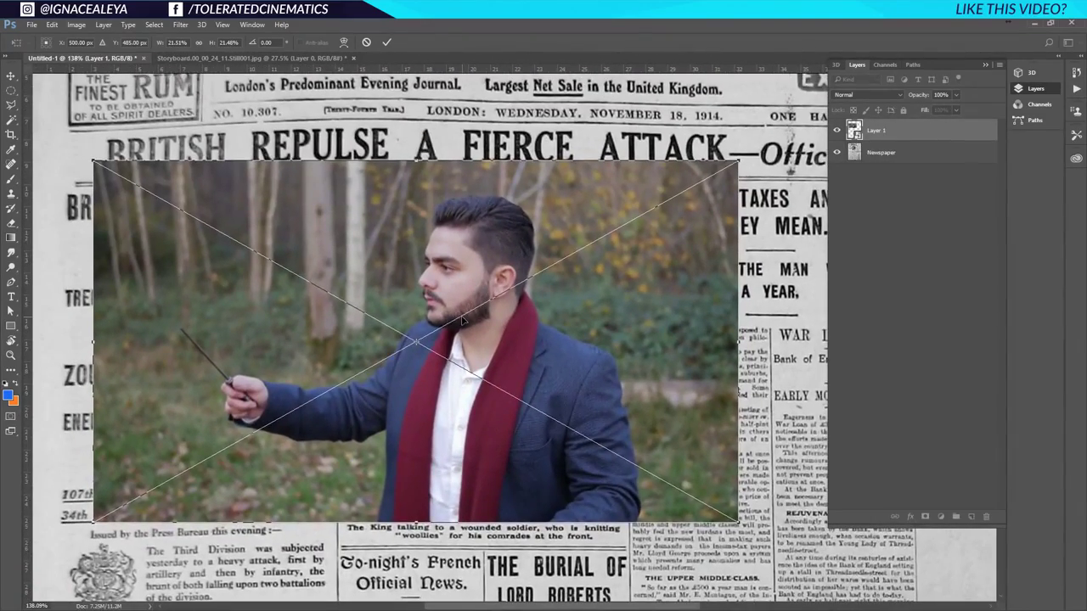
key("Return")
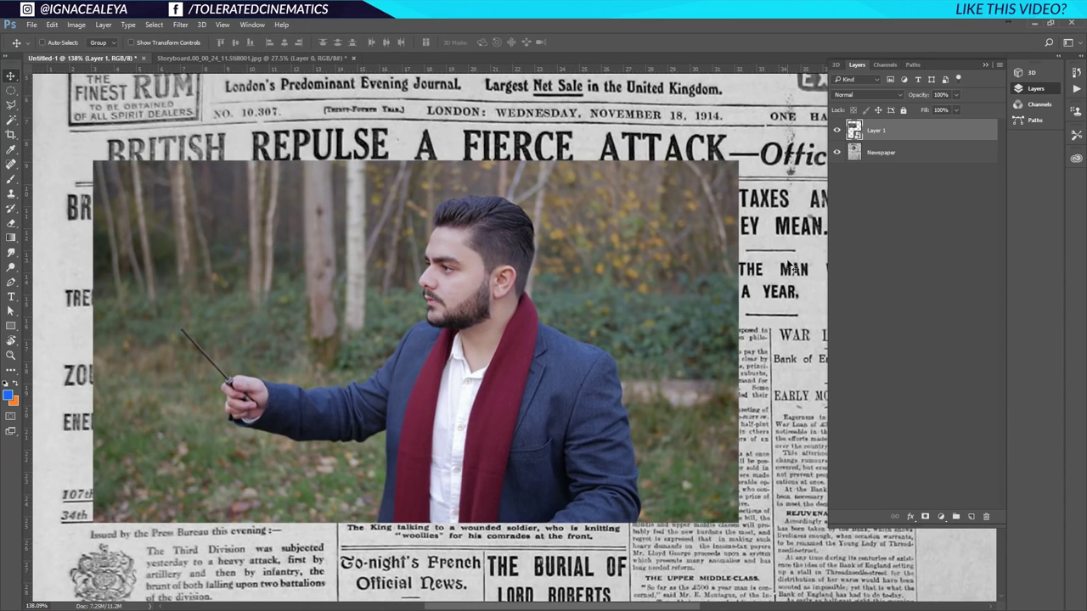
- Hide Layer 1, trace the newspaper photo's four corners with the Polygonal Lasso, and add a layer mask
left_click(838, 131)
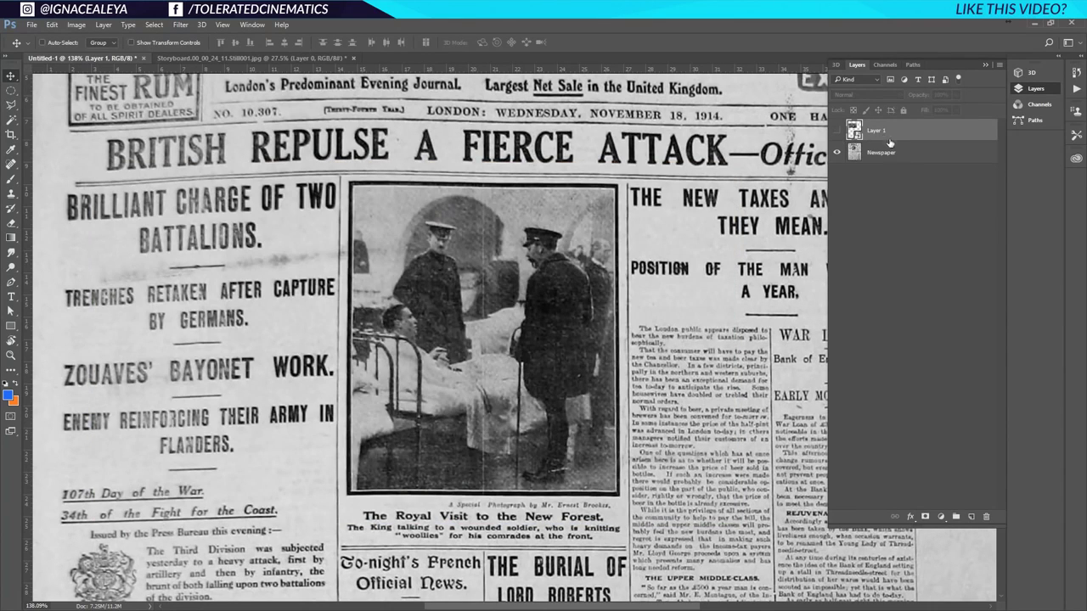
left_click(14, 109)
left_click(59, 116)
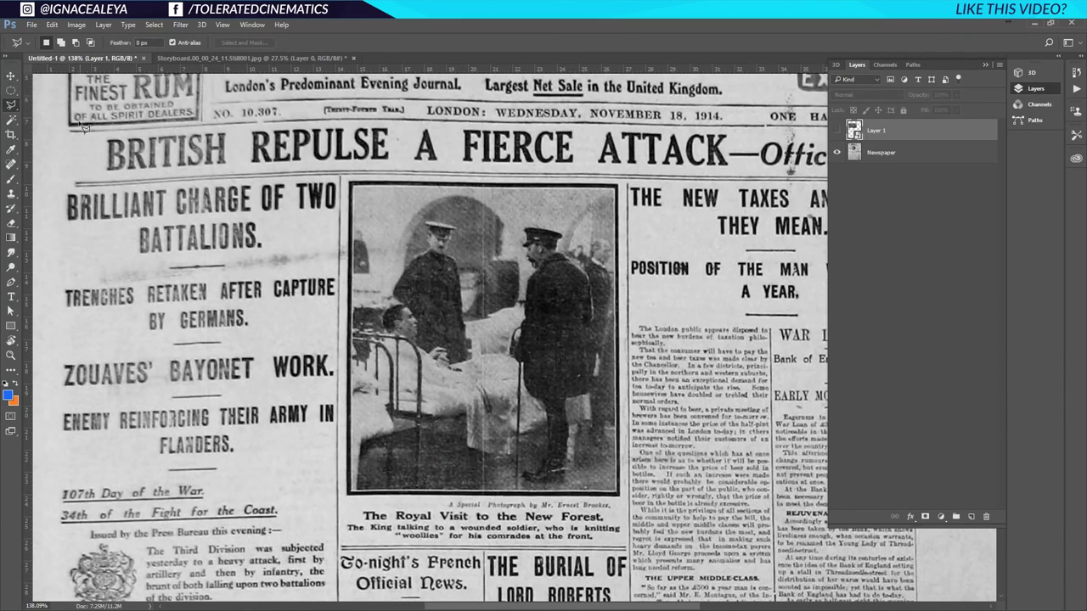
left_click(357, 192)
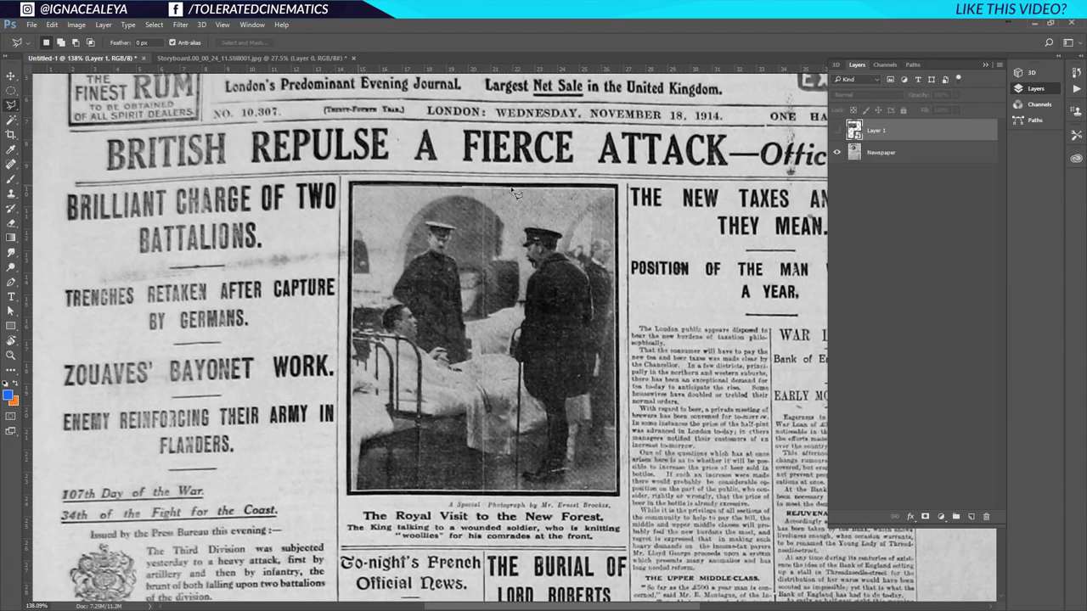
left_click(620, 195)
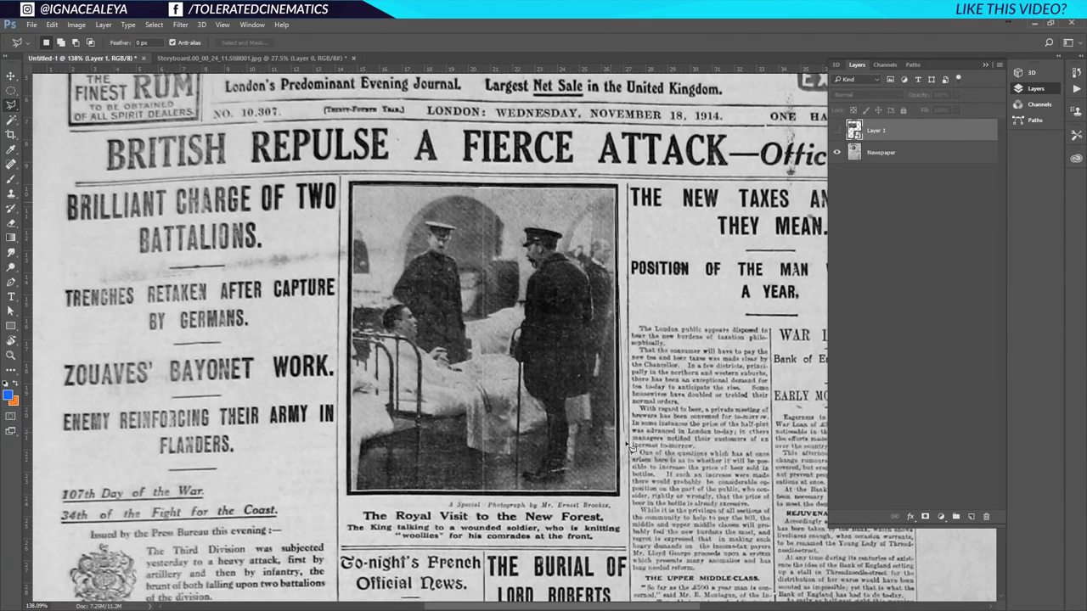
left_click(620, 494)
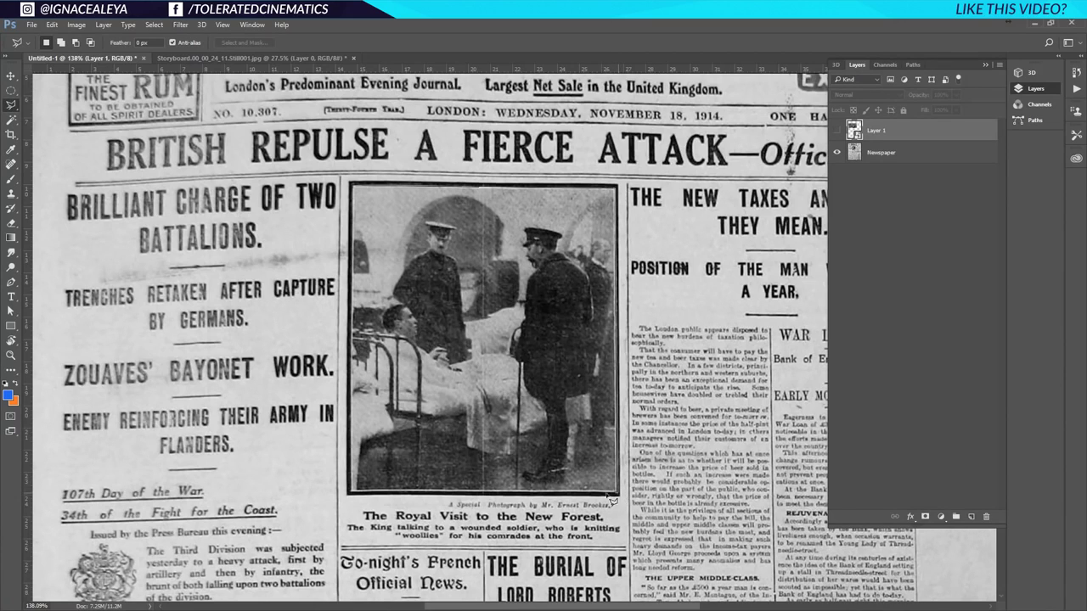
left_click(355, 499)
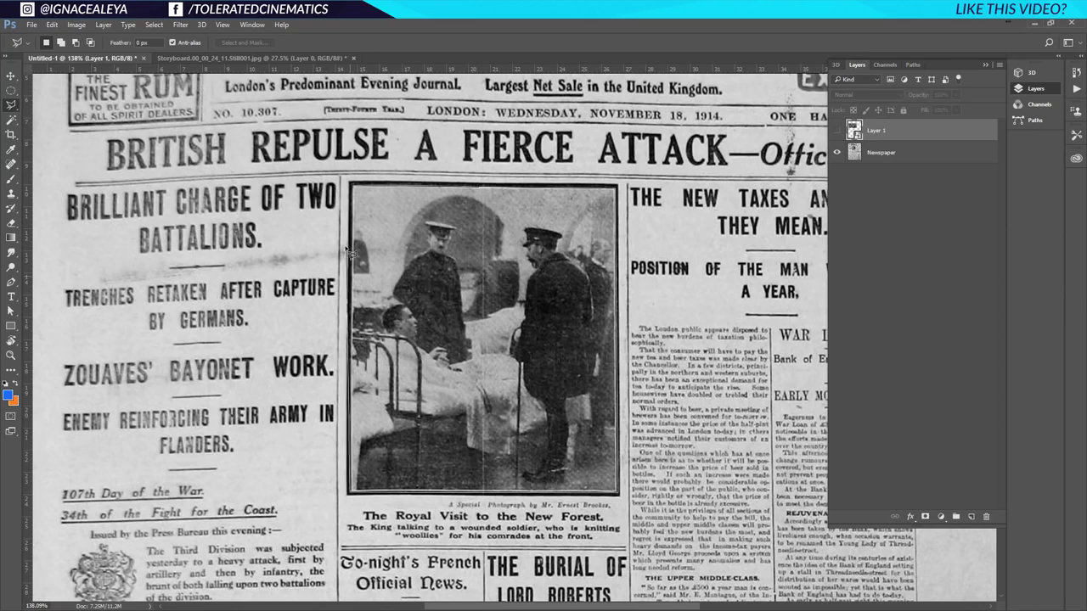
left_click(357, 191)
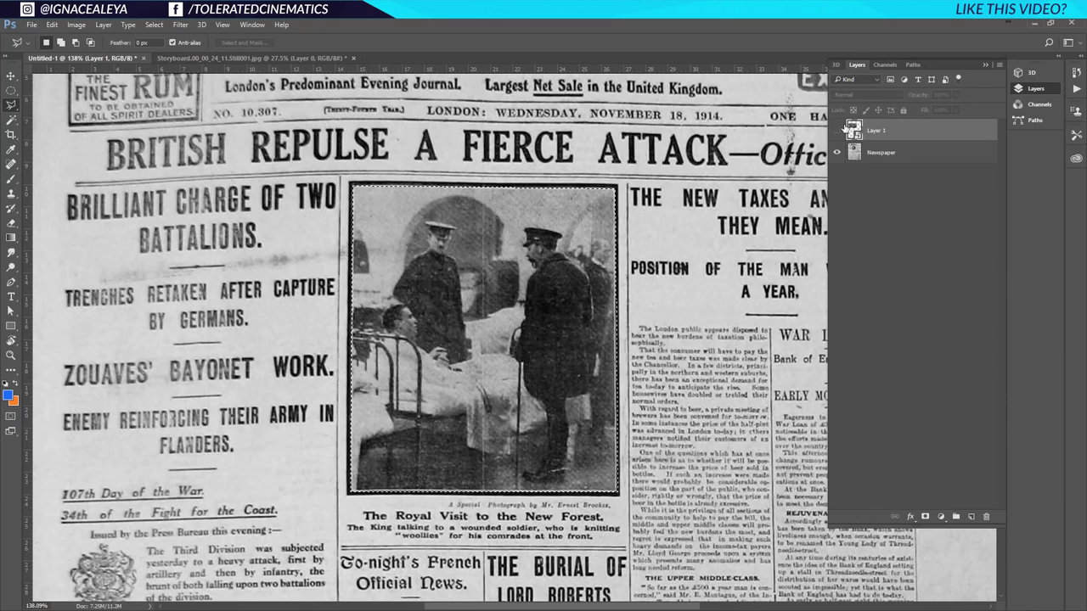
left_click(926, 516)
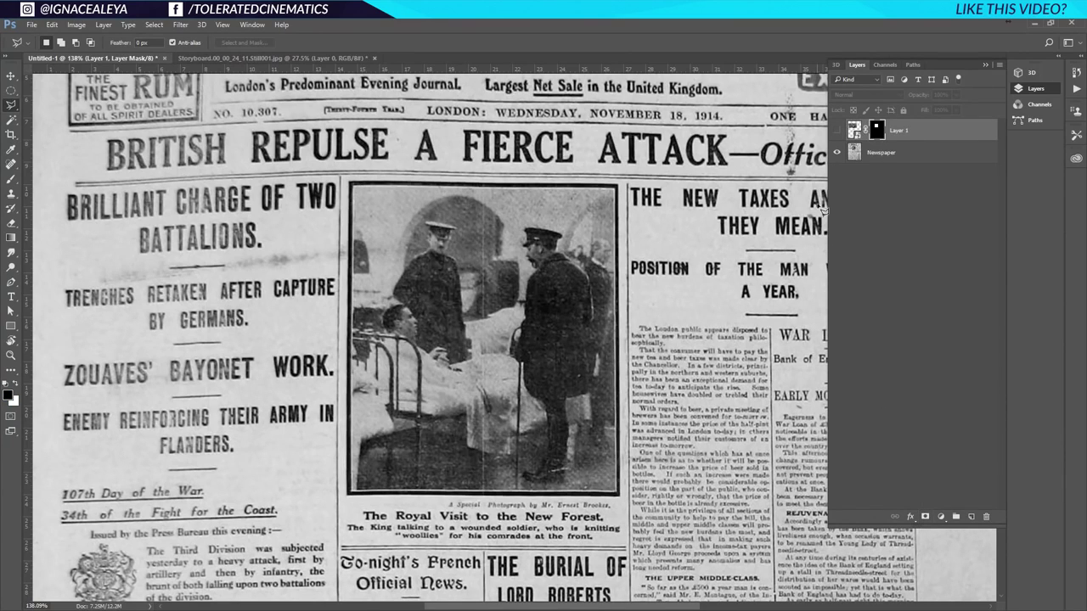
- Show Layer 1 again and check its mask matches the photo frame edges
left_click(836, 132)
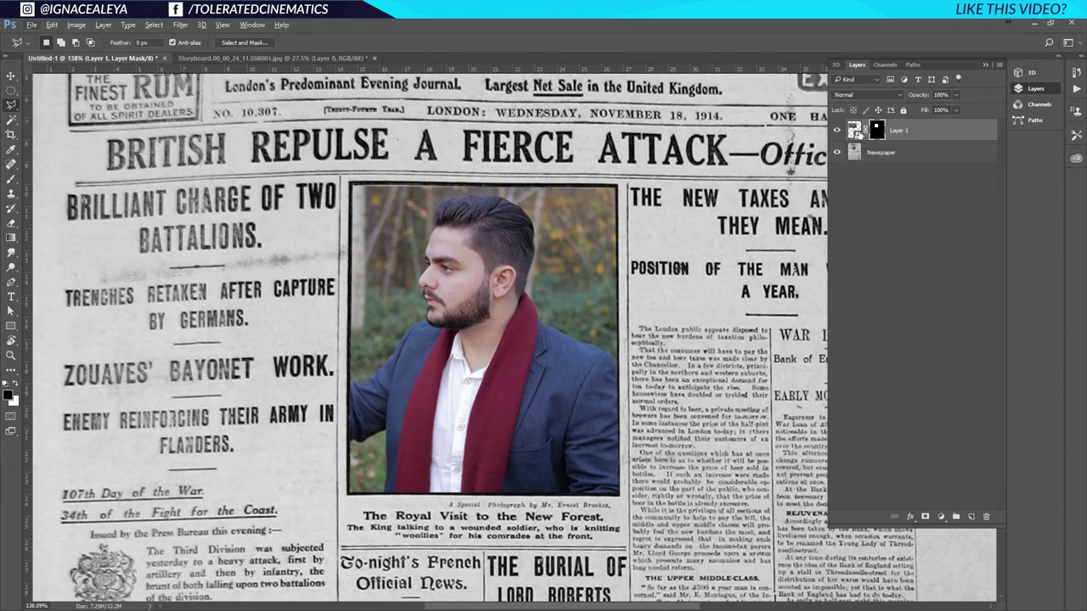
left_click(877, 132, "alt")
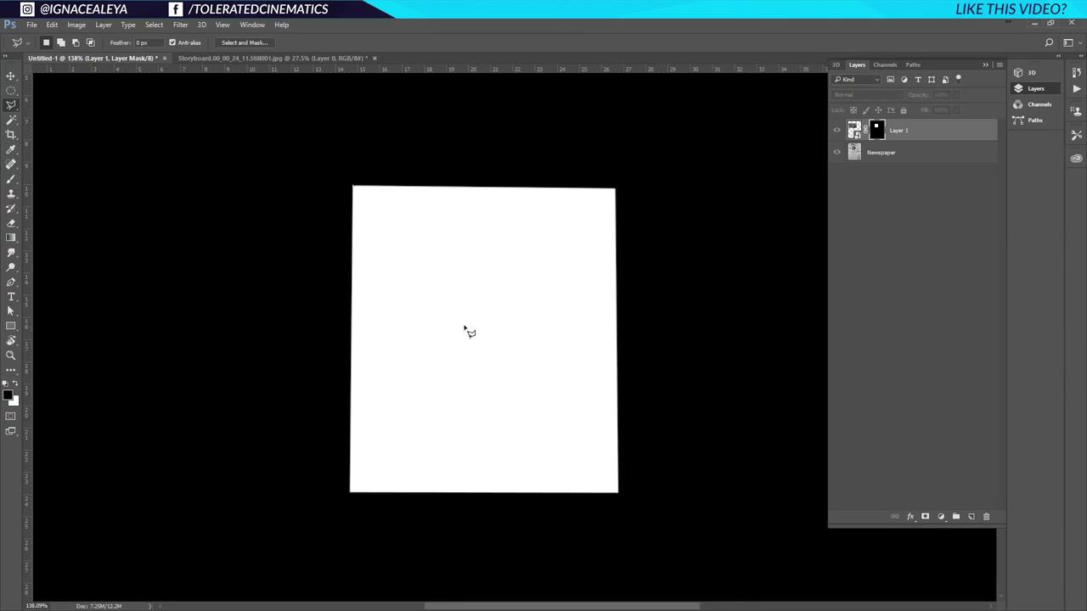
left_click(853, 130)
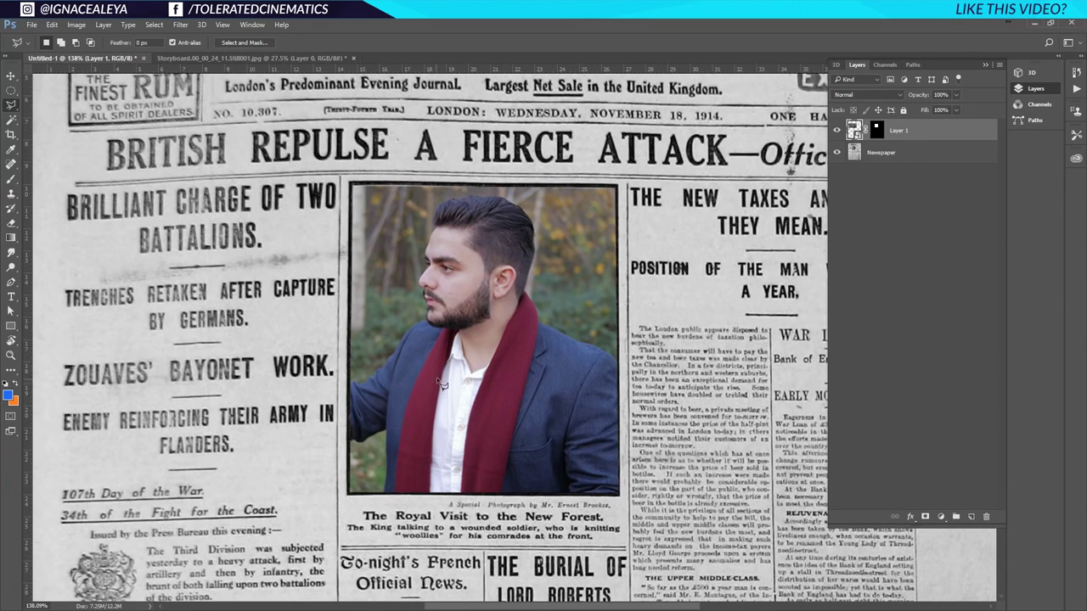
- Give Layer 1 a 3 px inside Stroke coloured with the sampled dark newspaper ink
double_click(940, 138)
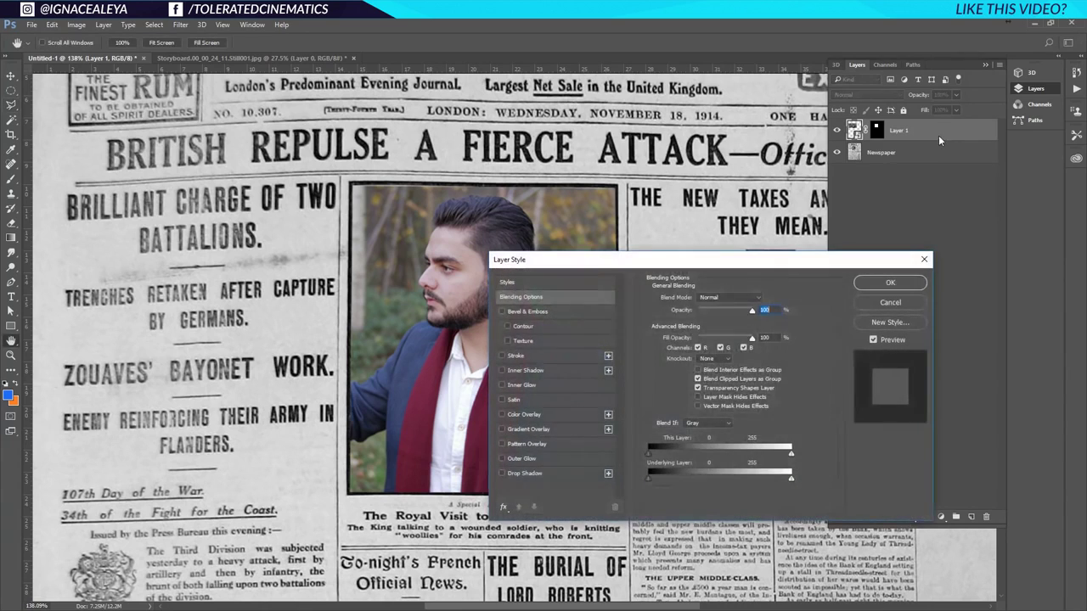
left_click_drag(523, 264, 671, 201)
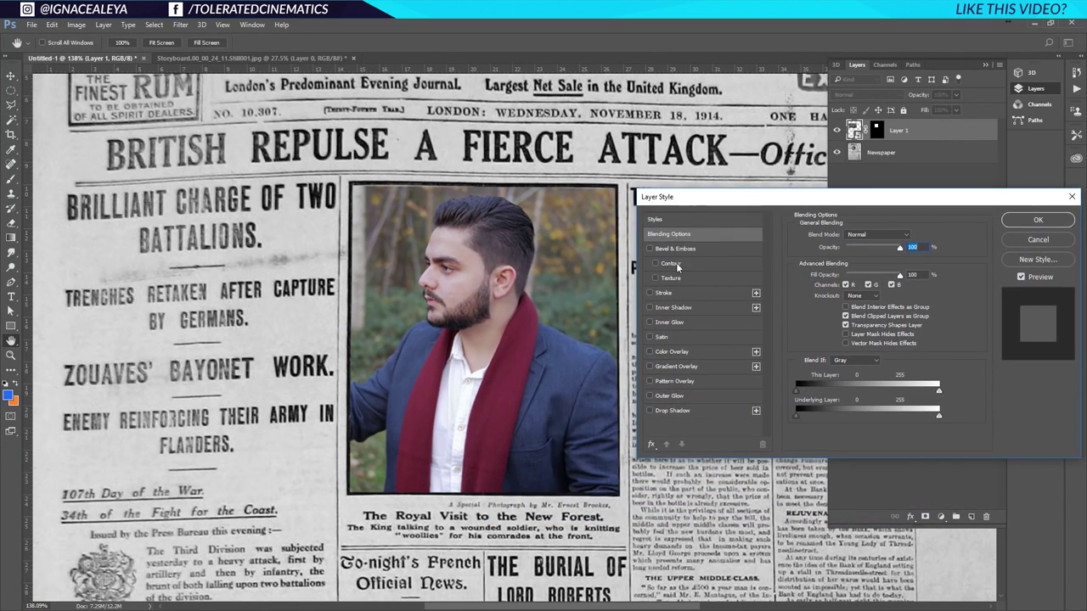
left_click(664, 293)
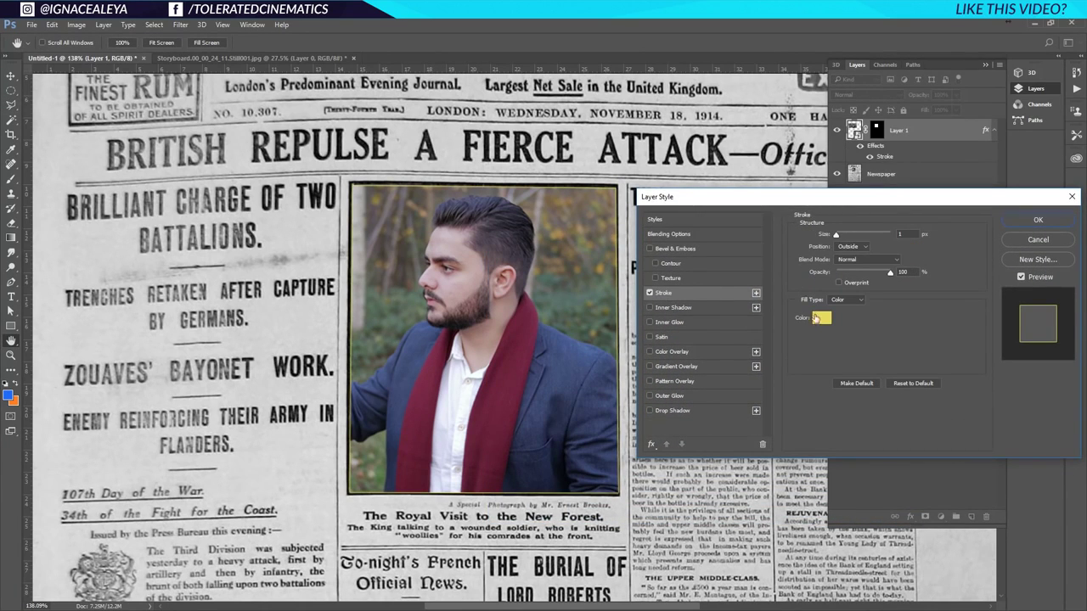
left_click(826, 323)
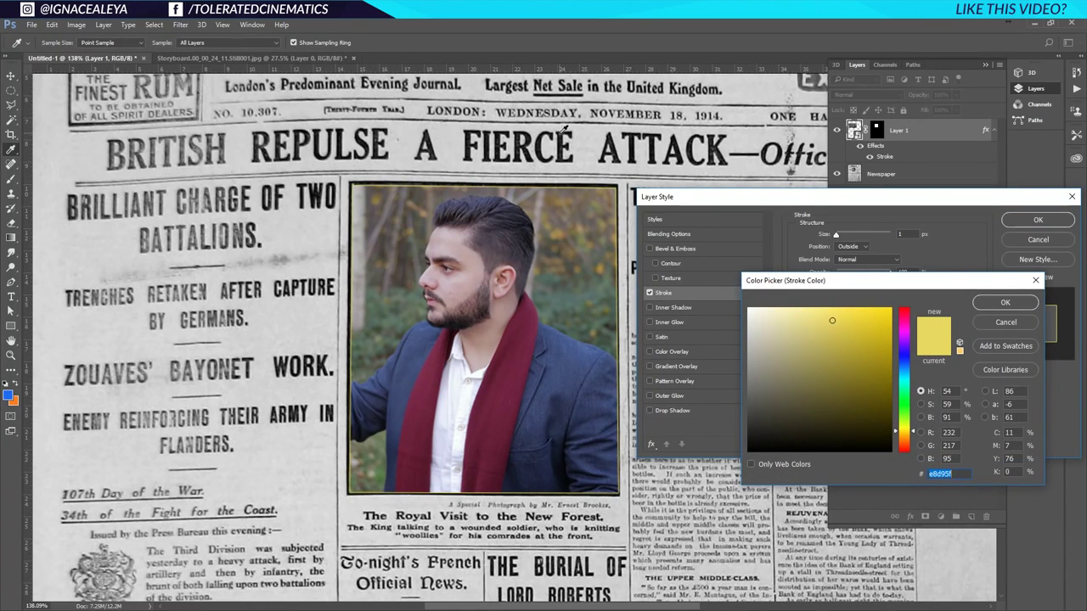
left_click(603, 153)
left_click(1004, 304)
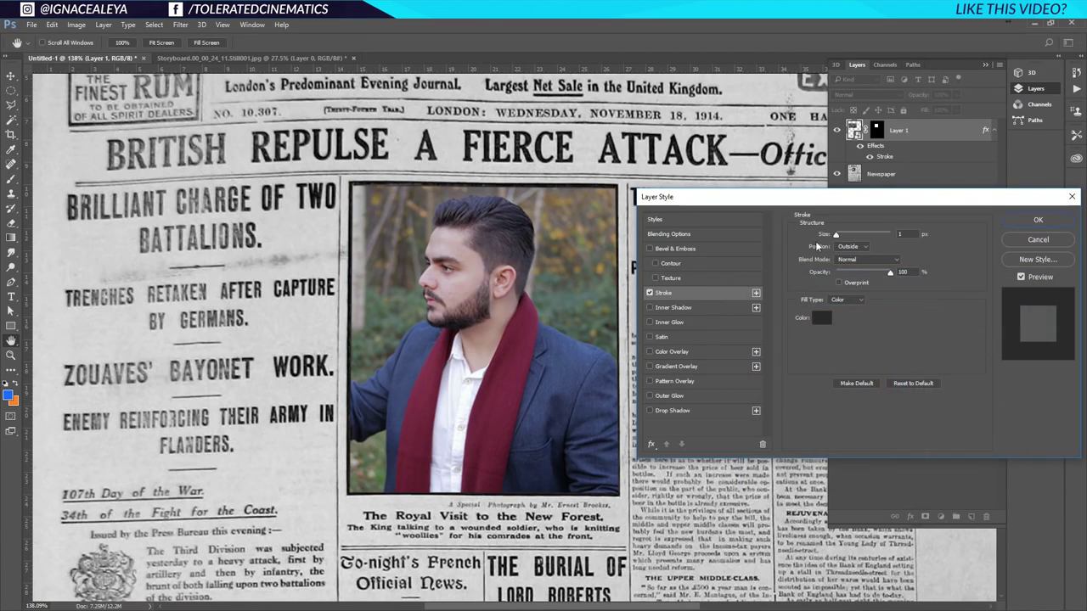
left_click(853, 246)
left_click(852, 259)
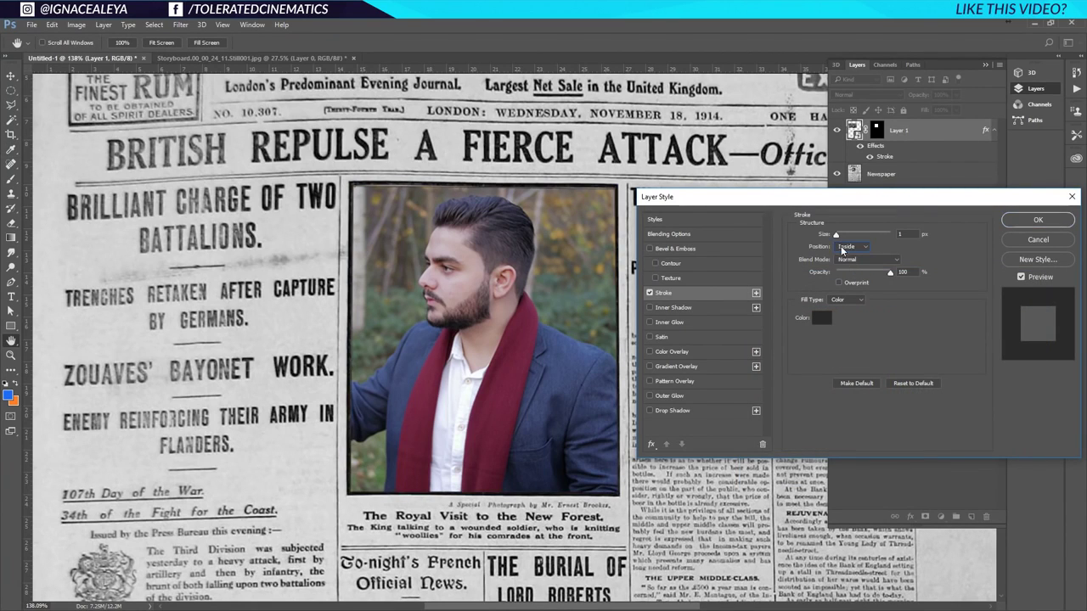
left_click_drag(837, 236, 838, 242)
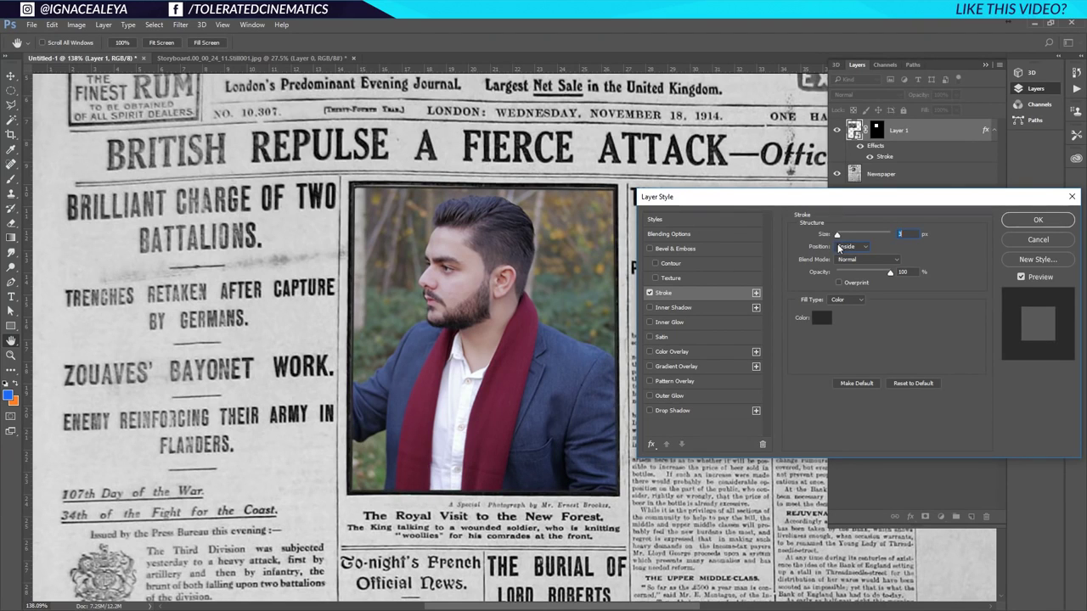
left_click(1038, 220)
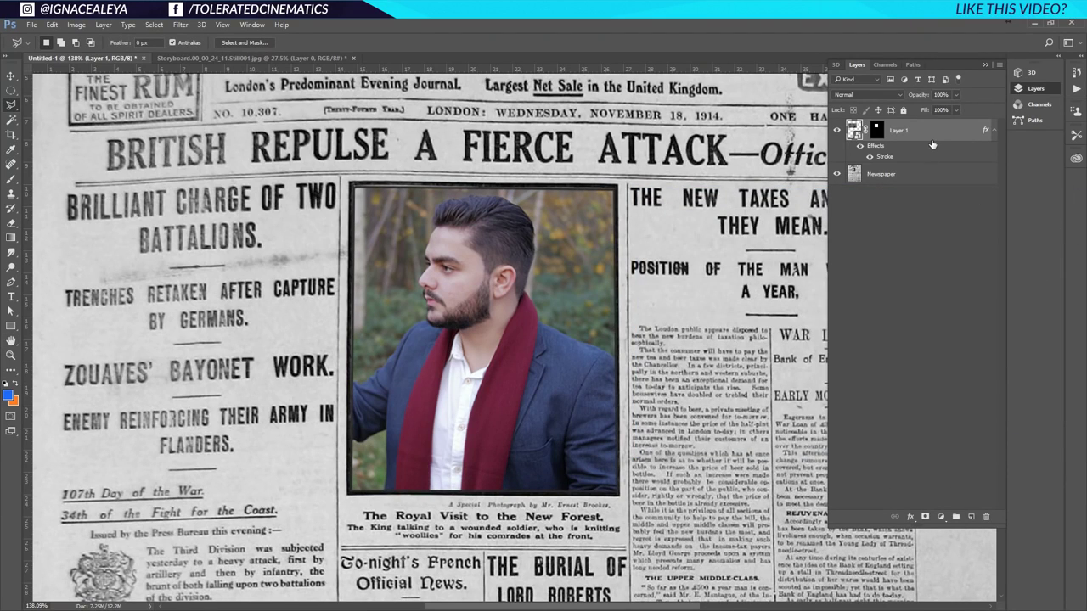
- Reopen the layer styles, discard a trial Color Overlay, and resample black for the stroke
double_click(935, 142)
left_click(668, 351)
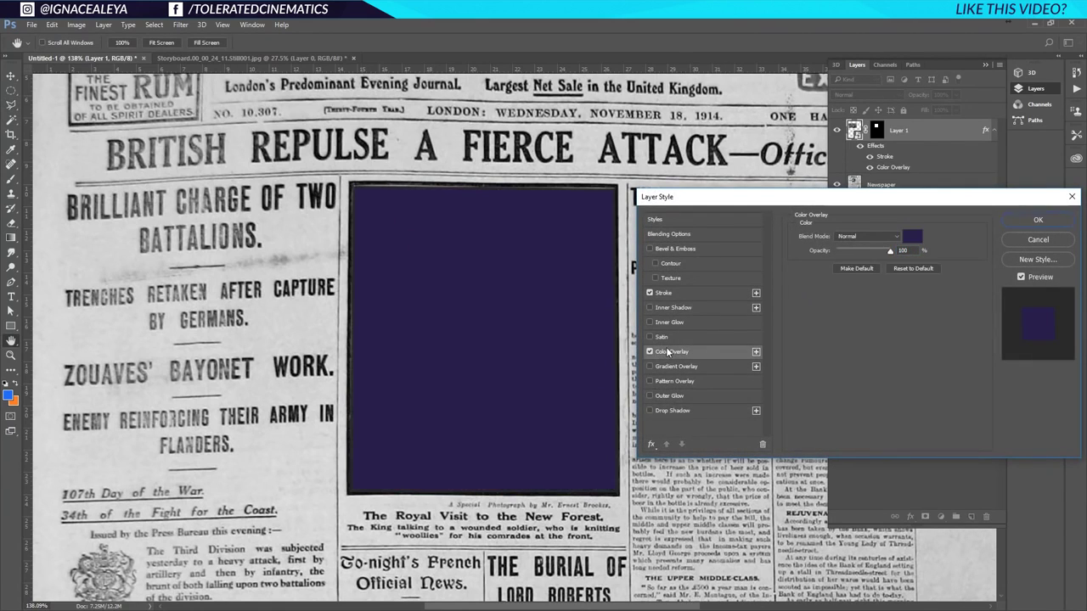
left_click(650, 351)
left_click(670, 280)
left_click(670, 292)
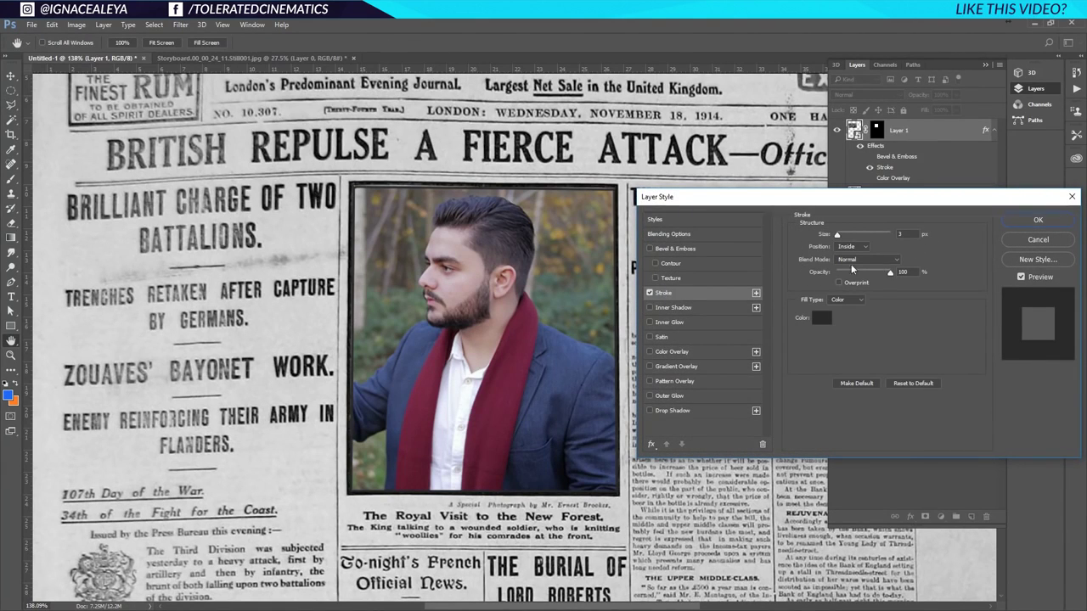
left_click(823, 318)
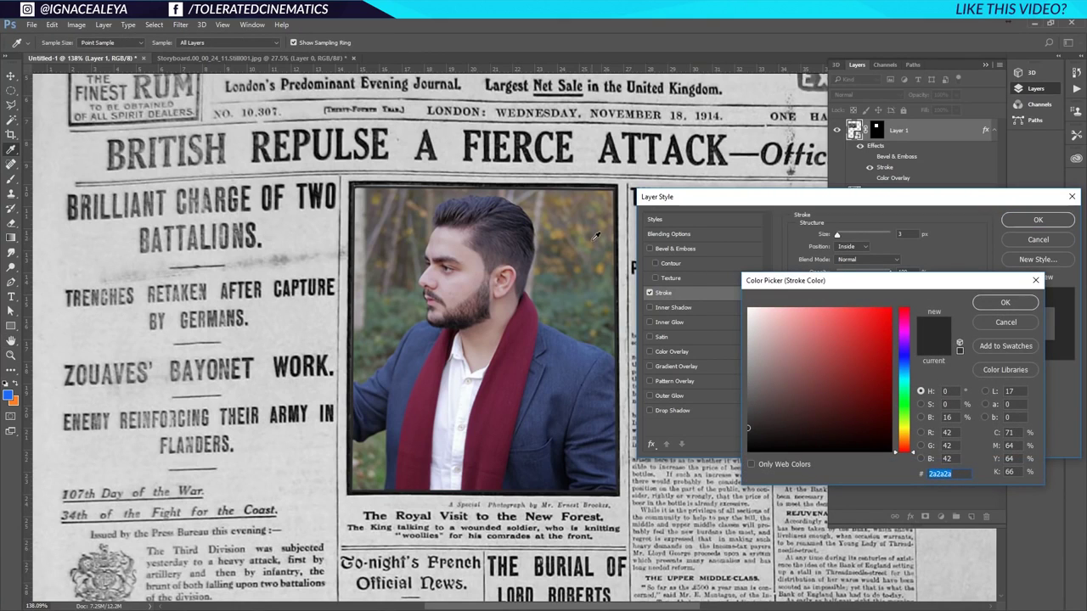
left_click(622, 211)
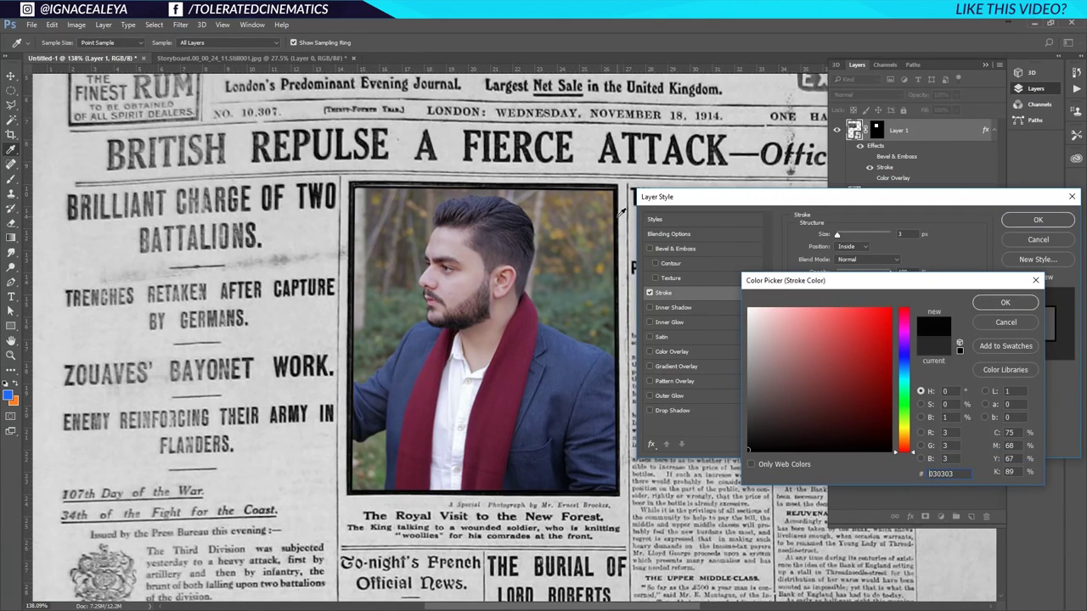
left_click(995, 301)
- Stretch Layer 1's mask to about 100.65% height so the portrait fills the frame
left_click(1038, 222)
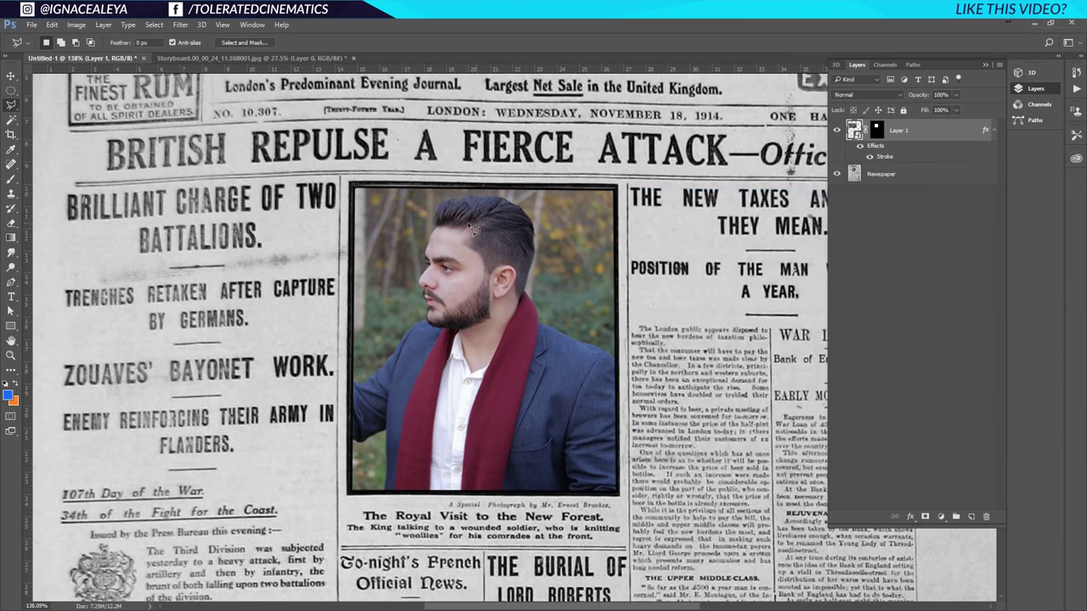
left_click(875, 135)
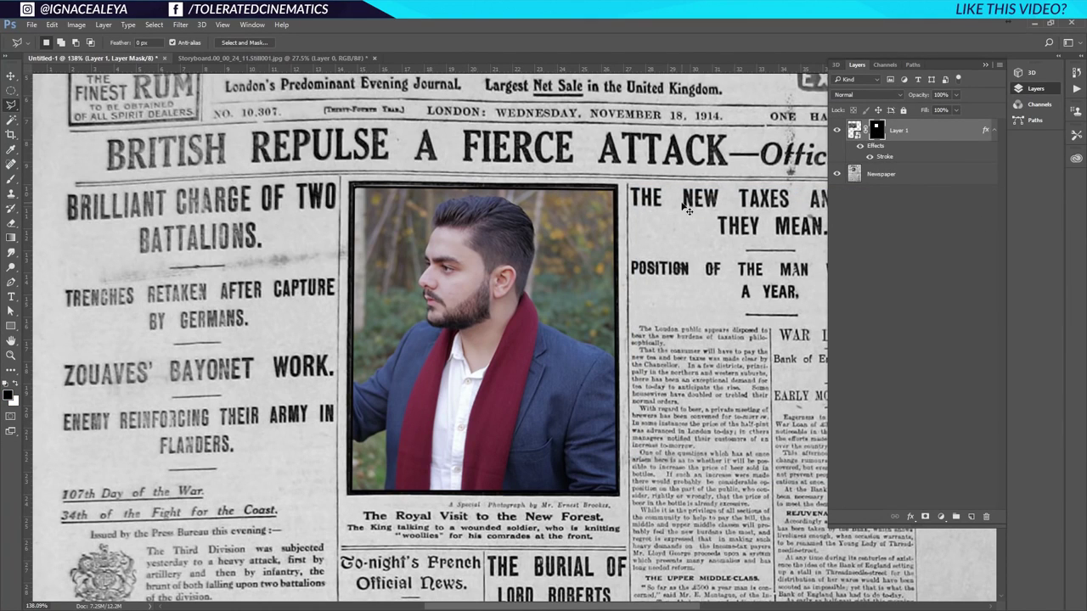
key("ctrl+t")
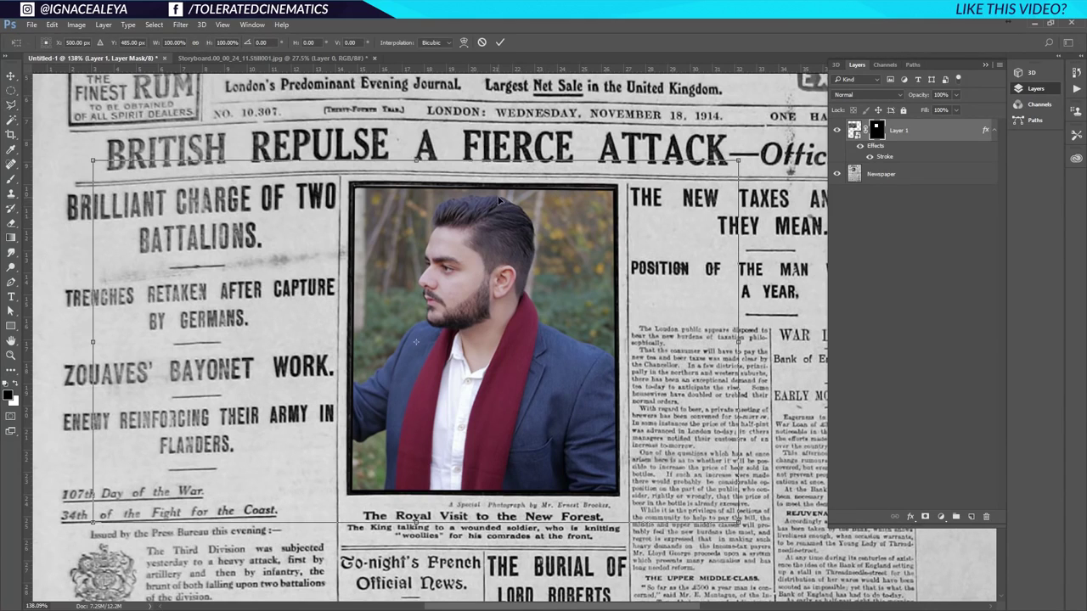
left_click_drag(417, 159, 417, 158)
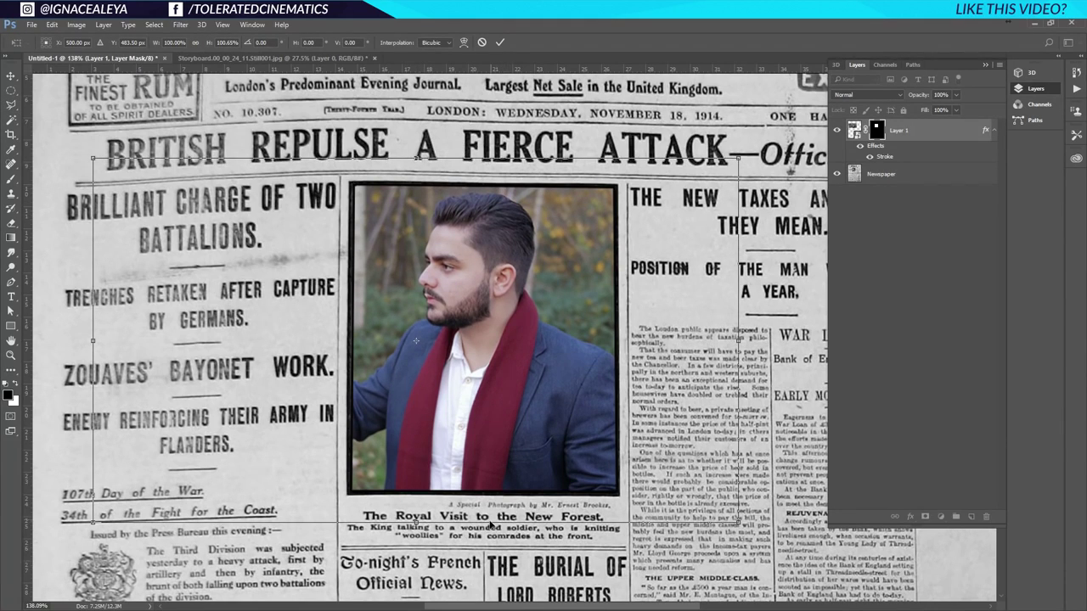
left_click_drag(492, 525, 493, 522)
key("Return")
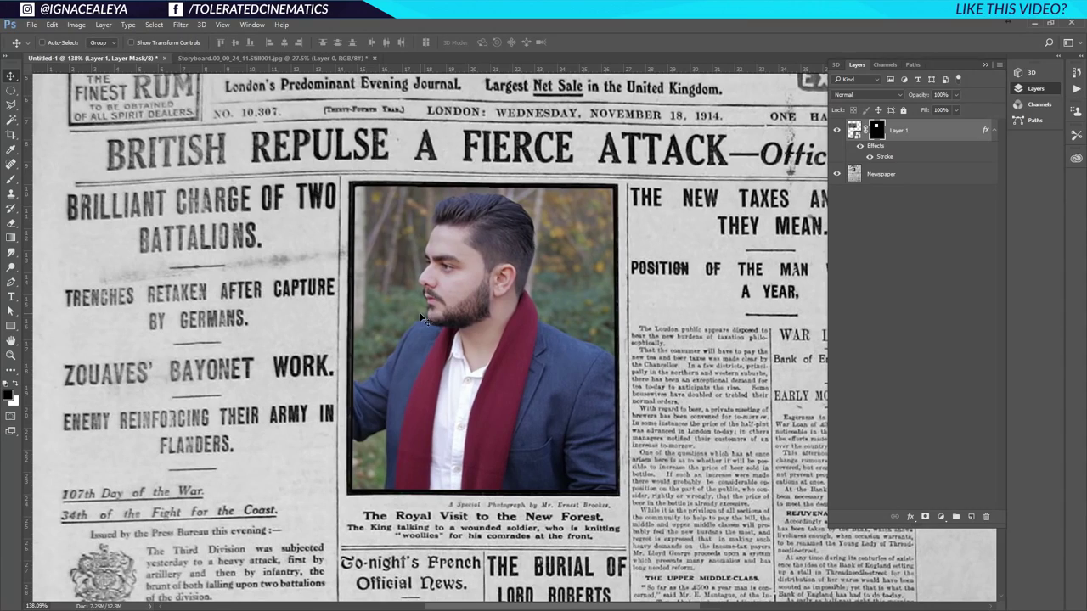
- Set Layer 1's blend mode to Luminosity so the portrait turns black and white
key("ctrl+0")
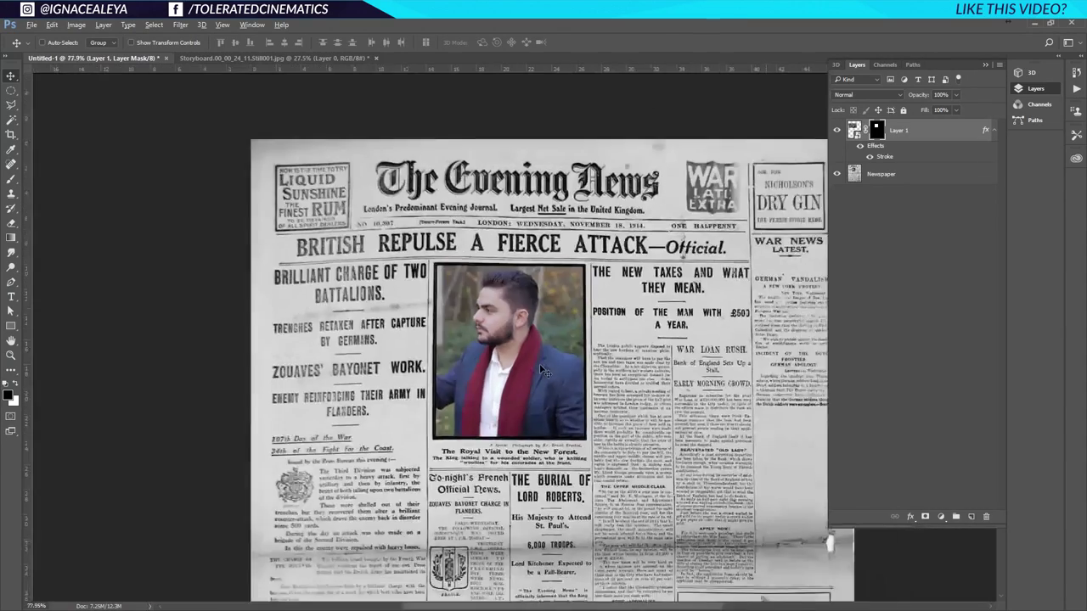
scroll(475, 220, "up", 5)
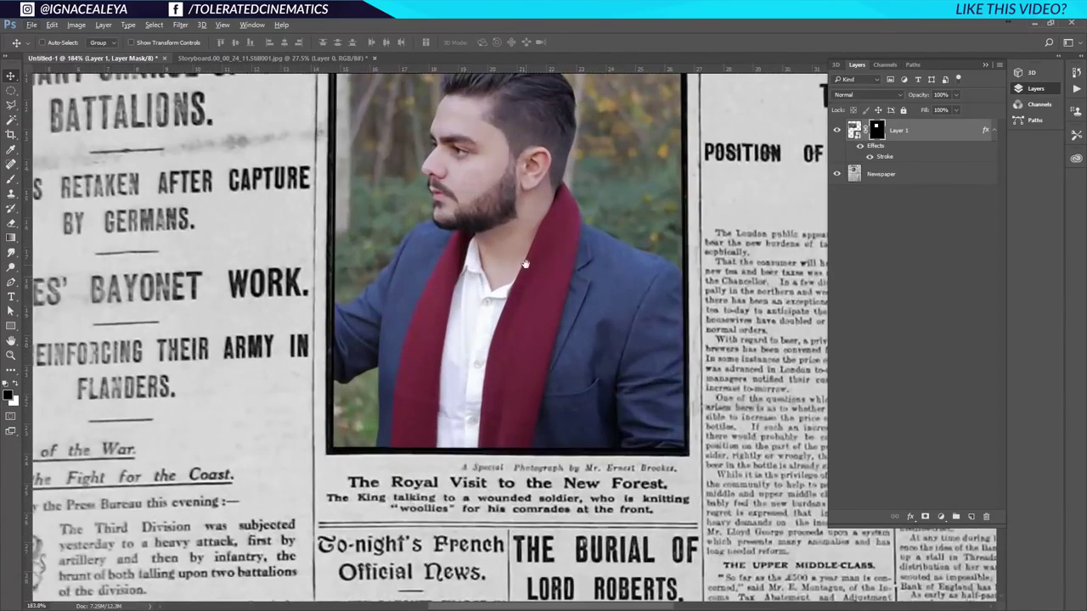
left_click_drag(525, 264, 490, 353)
left_click(854, 126)
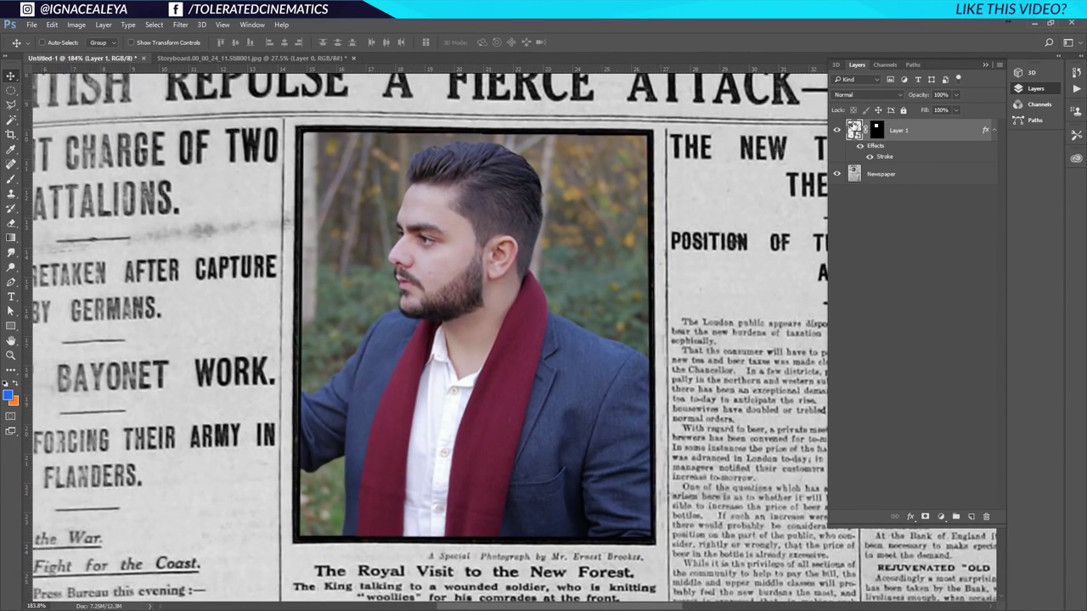
left_click(853, 95)
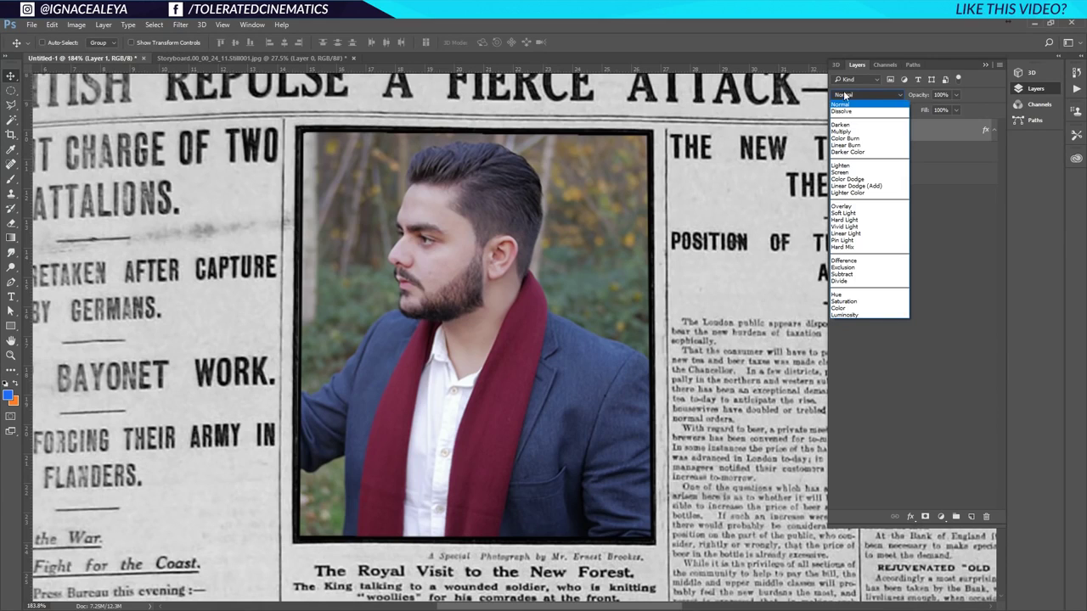
left_click(858, 313)
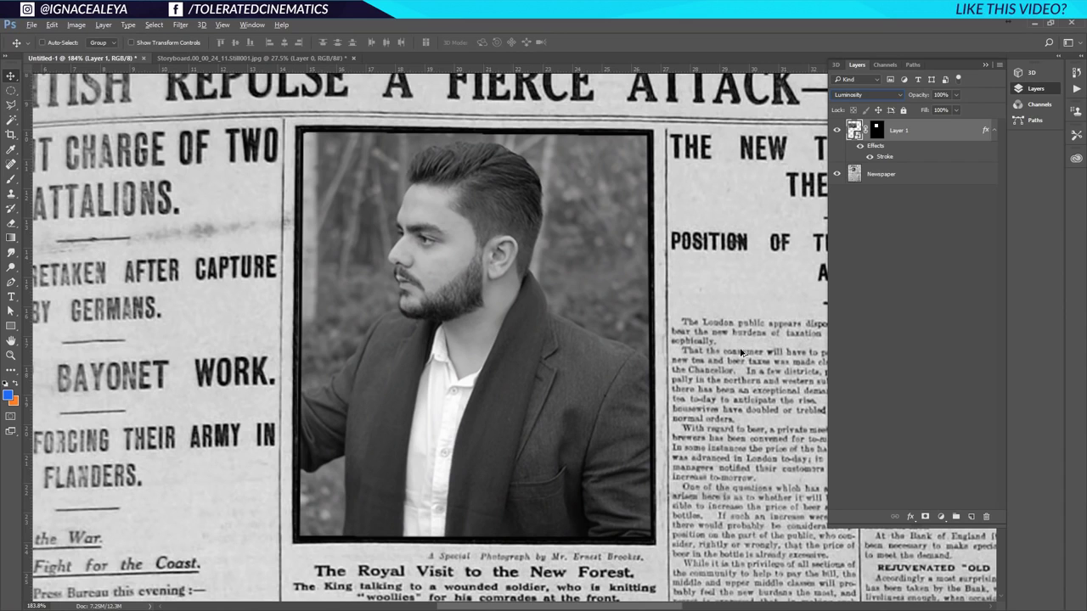
scroll(739, 359, "down", 3)
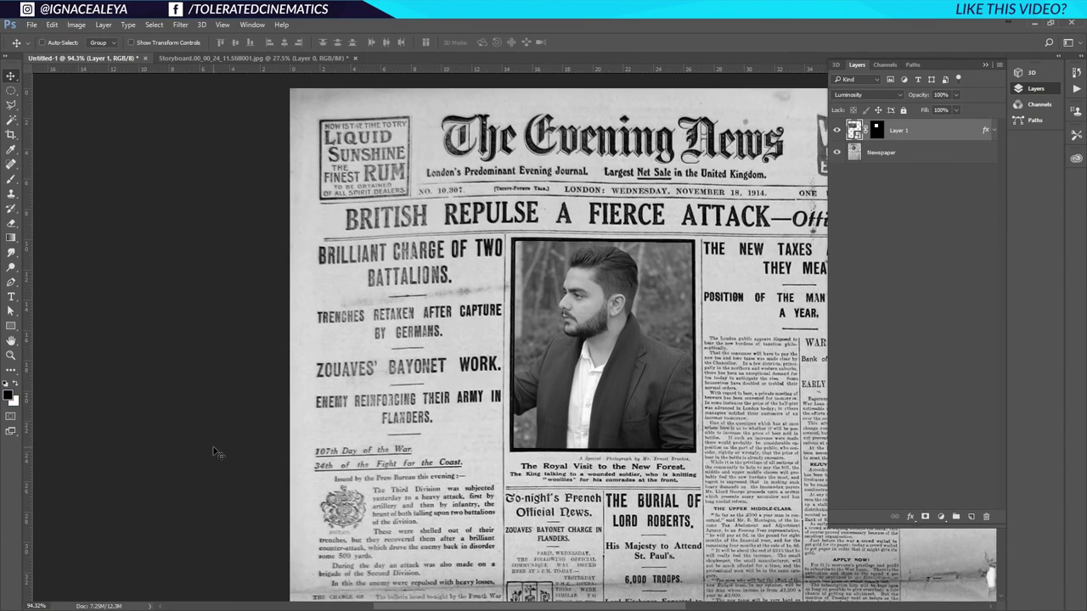
- Apply a Filter Gallery Halftone Pattern to the portrait: Size 1, low Contrast, Dot type
left_click(7, 404)
left_click(180, 24)
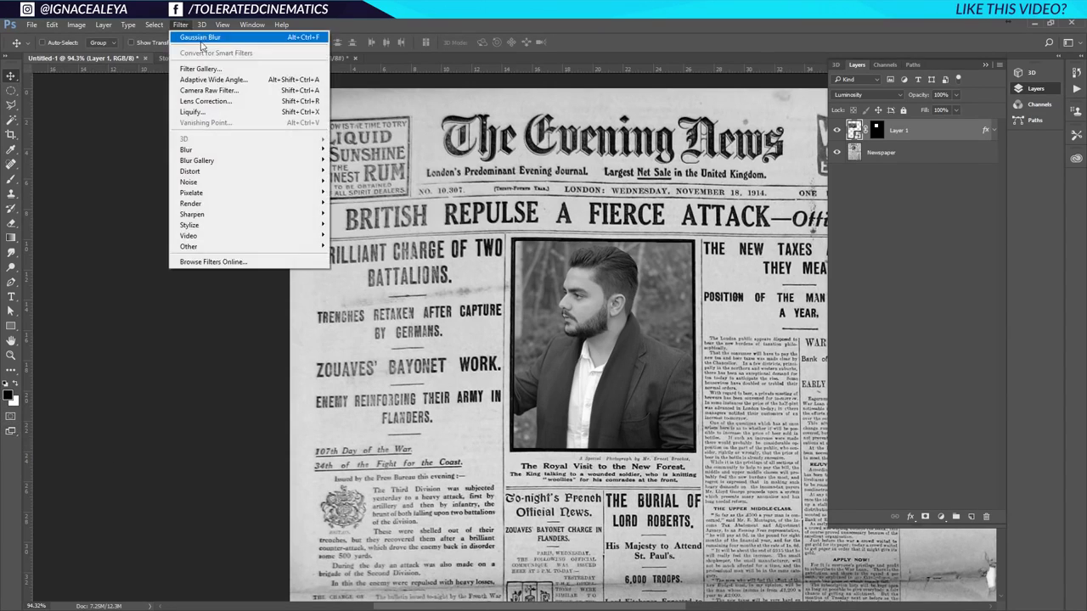
left_click(205, 68)
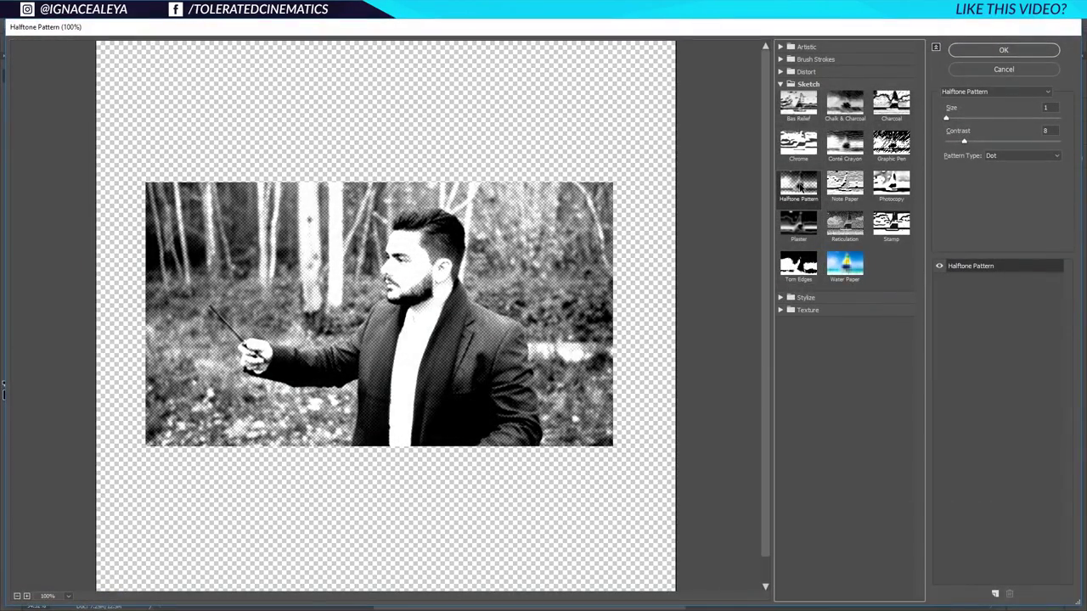
double_click(1048, 108)
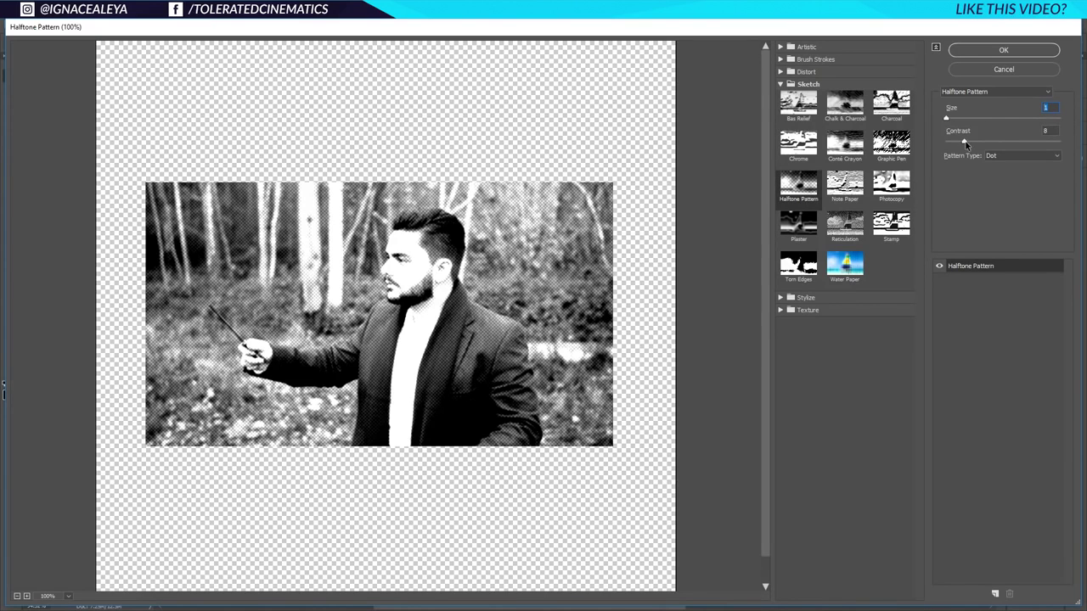
left_click_drag(966, 145, 945, 153)
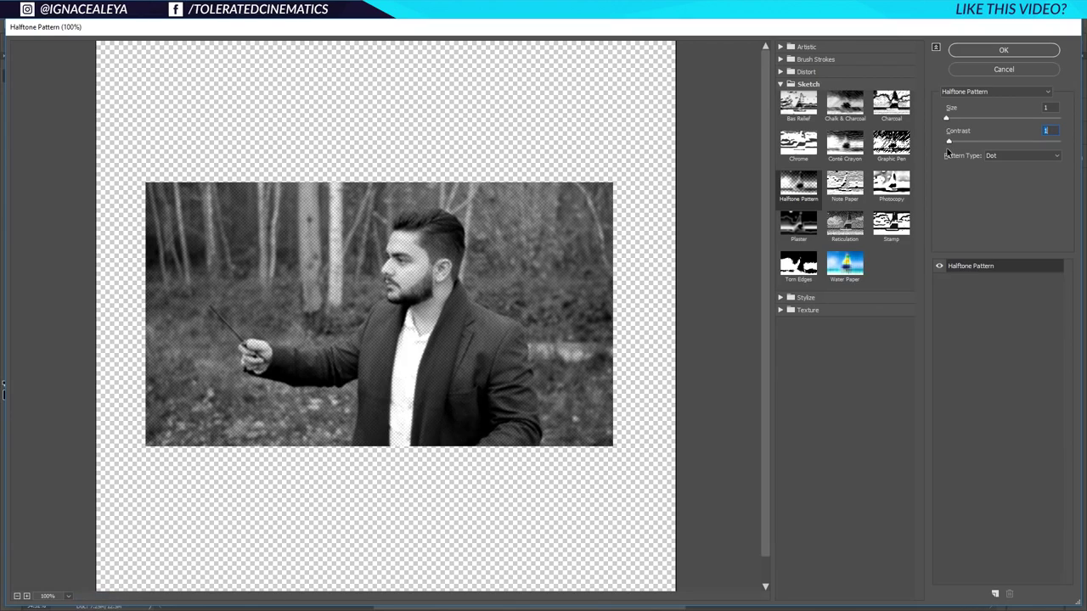
left_click(1004, 51)
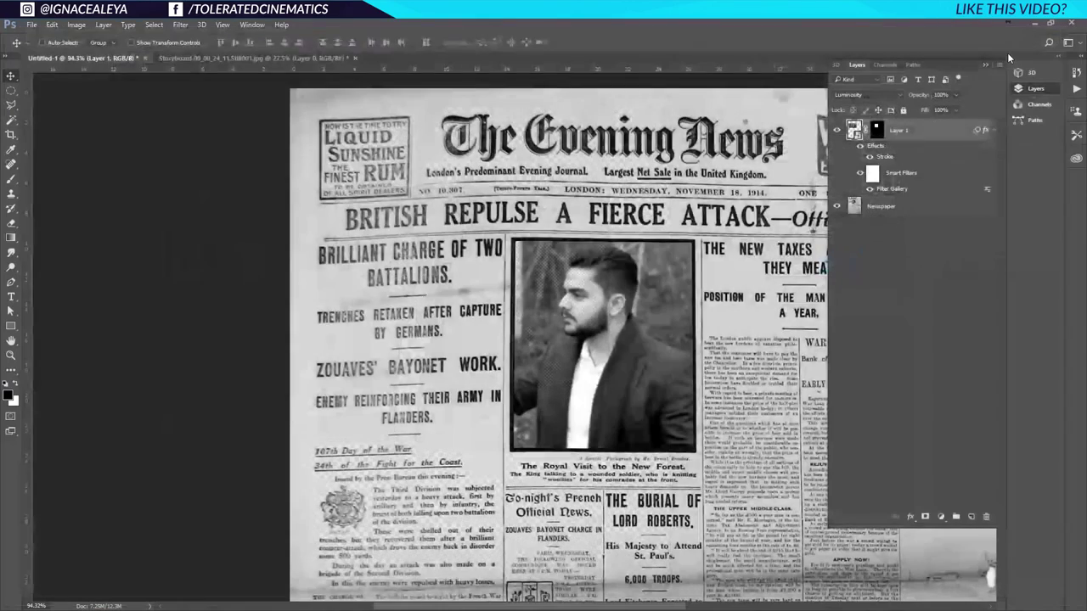
left_click(860, 174)
- Re-enable the halftone and add 5% Gaussian monochromatic noise to the portrait
left_click(860, 174)
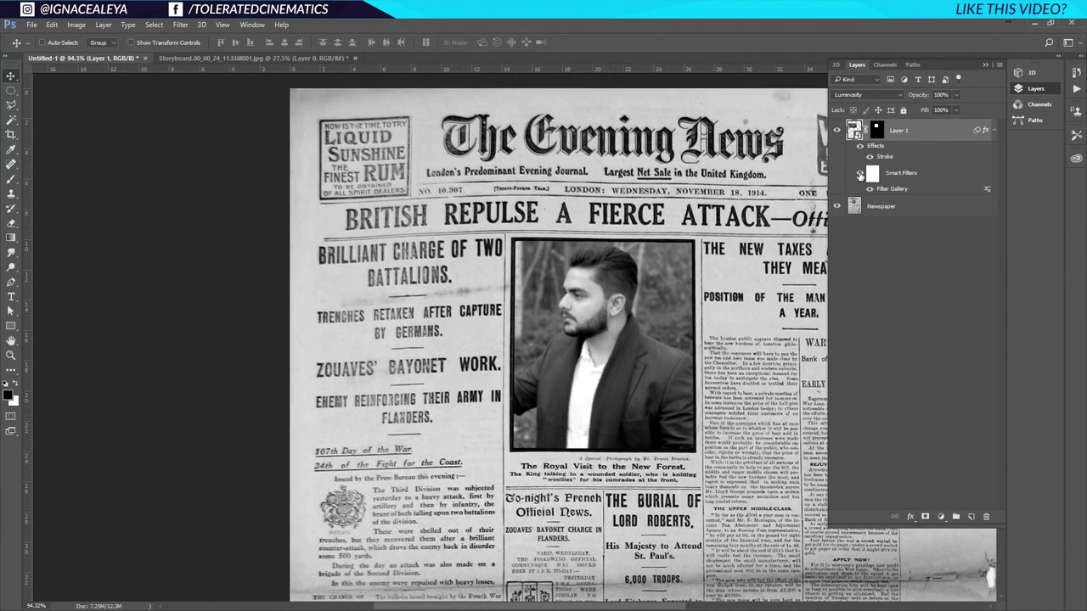
left_click(180, 24)
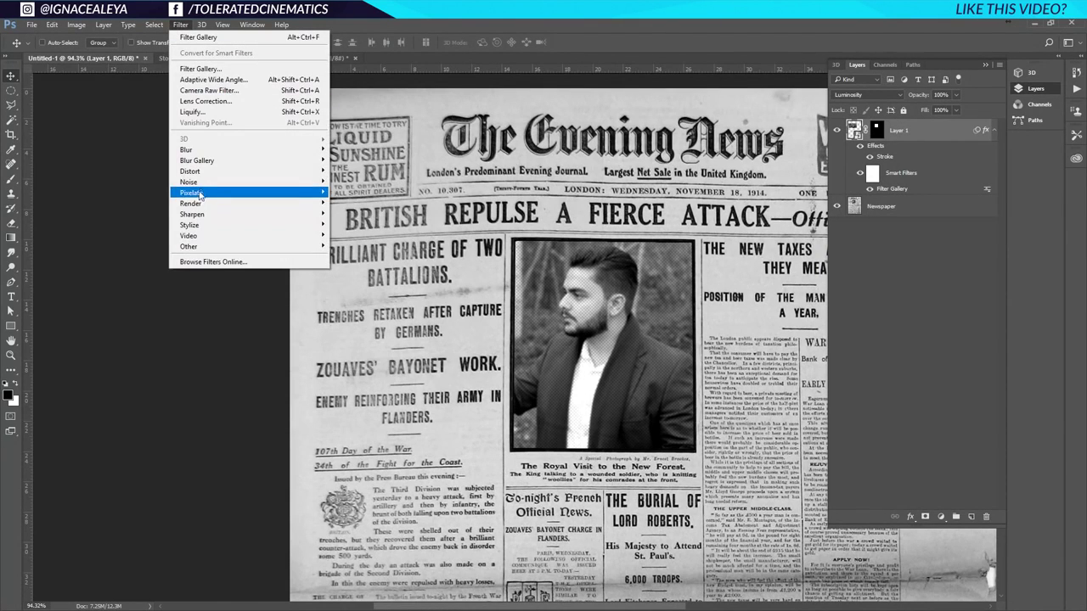
mouse_move(189, 182)
left_click(135, 180)
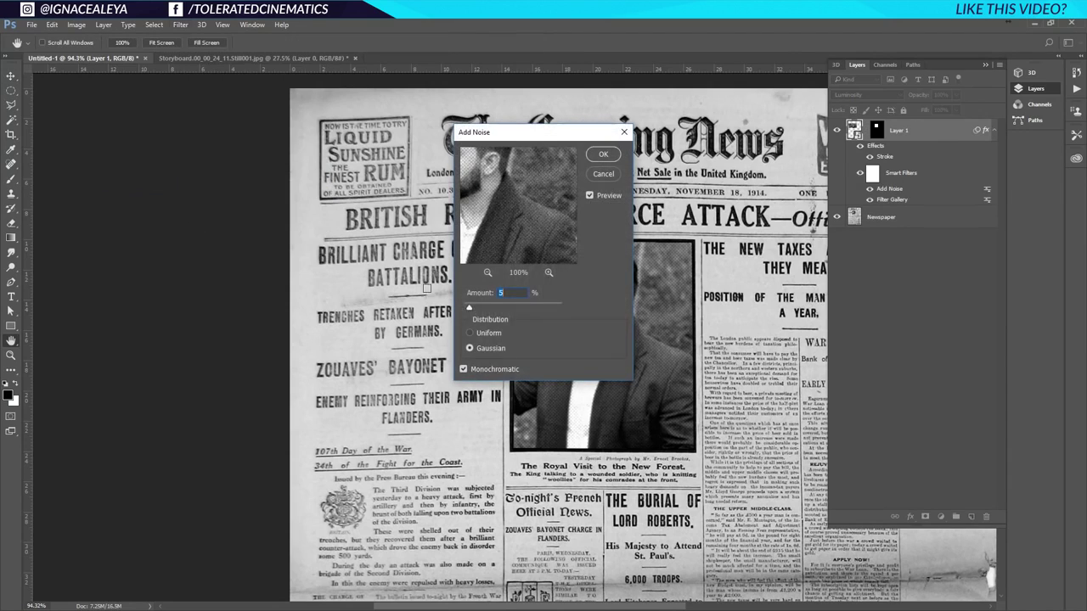
left_click(602, 156)
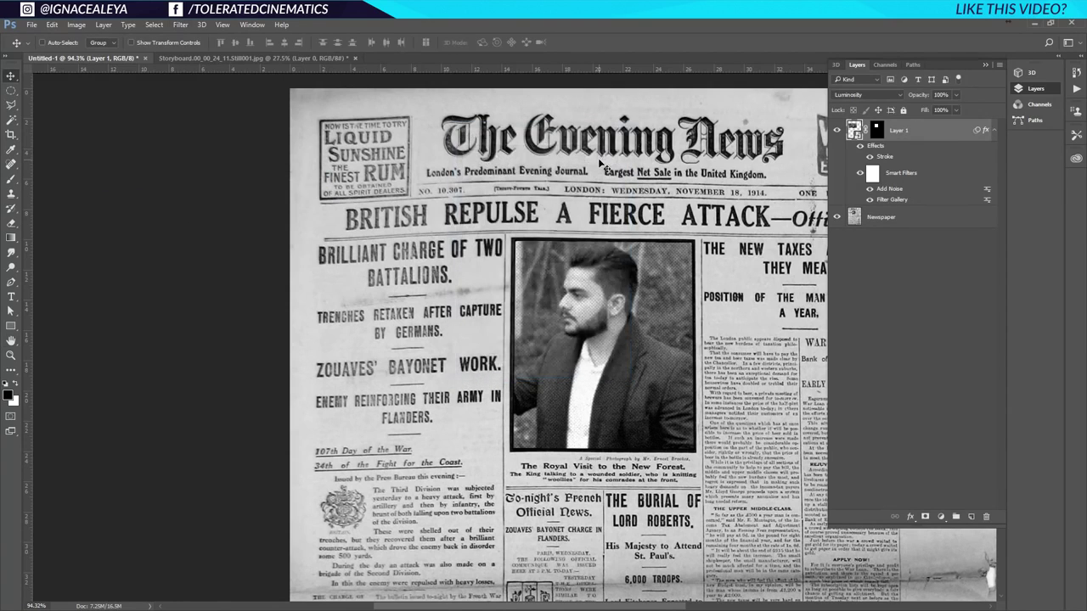
- Soften the portrait with a 0.5 px Gaussian Blur
left_click(180, 25)
mouse_move(197, 154)
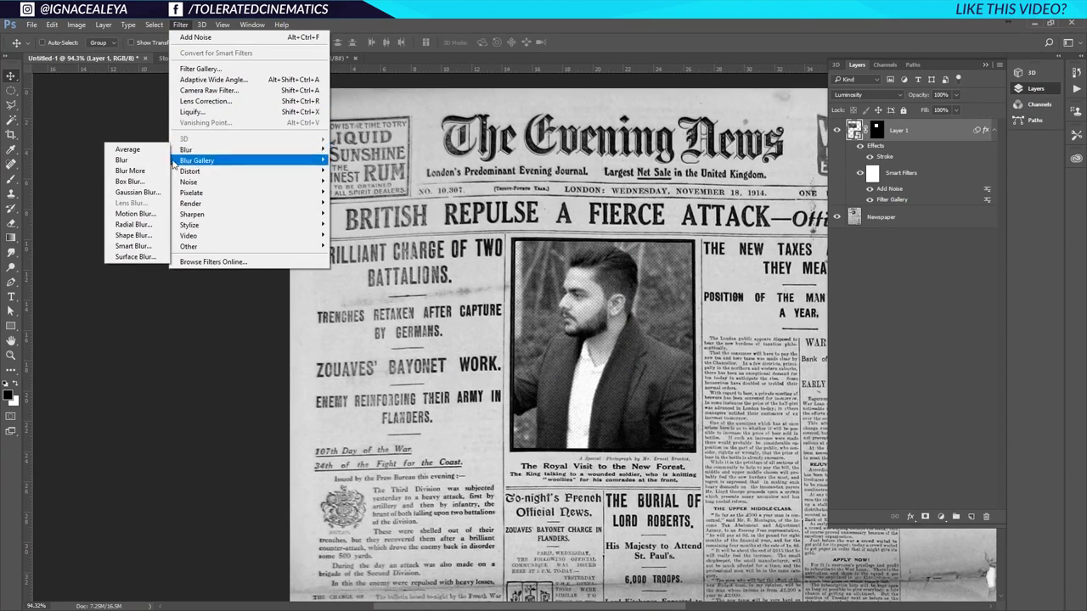
left_click(136, 194)
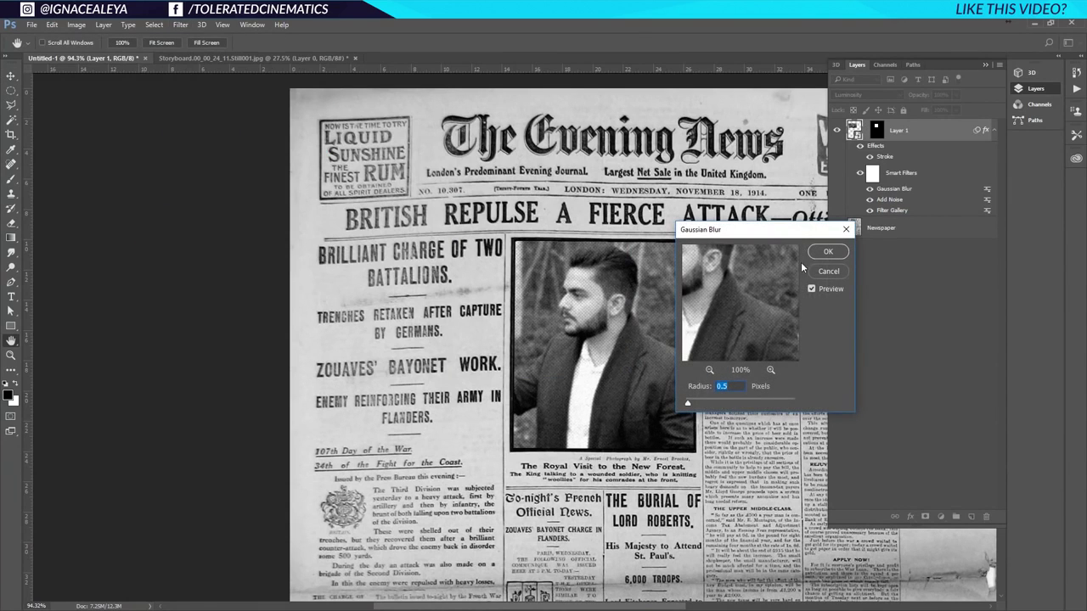
left_click(827, 252)
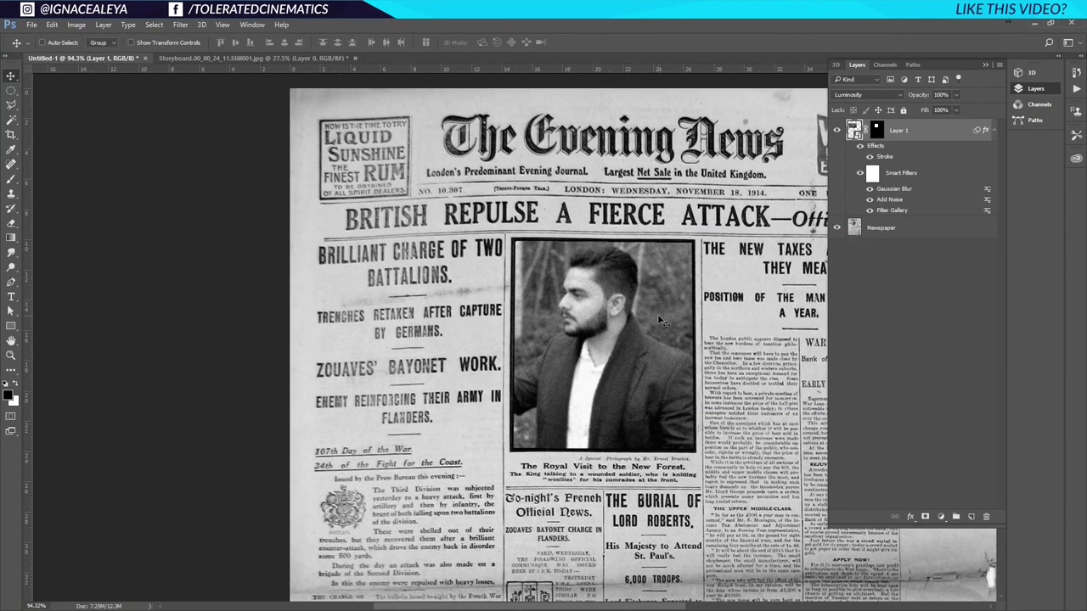
- Add a new Layer 2 above the portrait and fill it with rendered Clouds
left_click(971, 517)
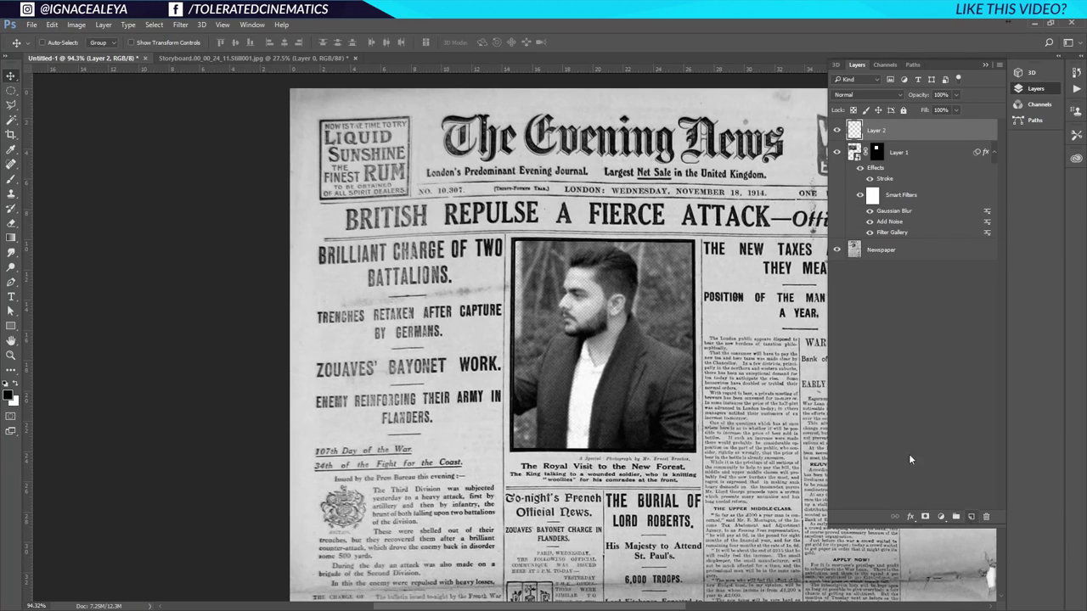
left_click(176, 26)
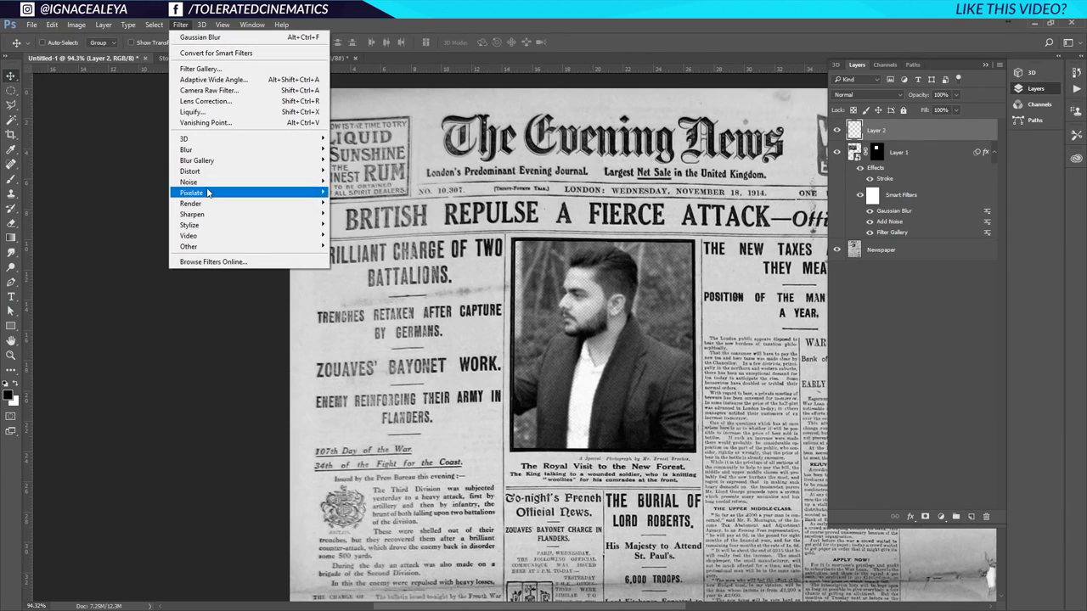
mouse_move(201, 205)
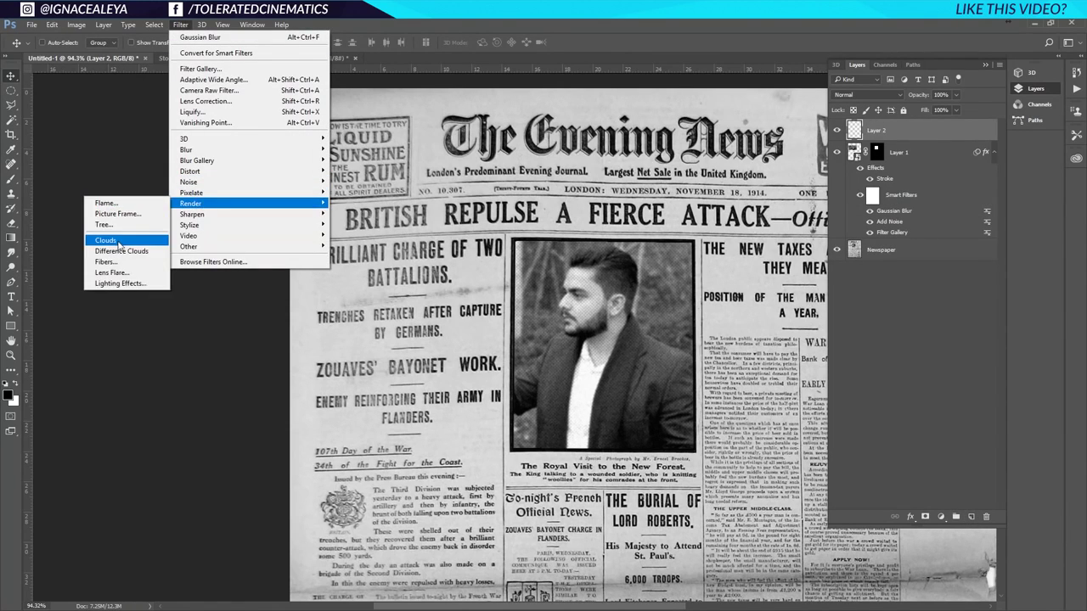
left_click(119, 245)
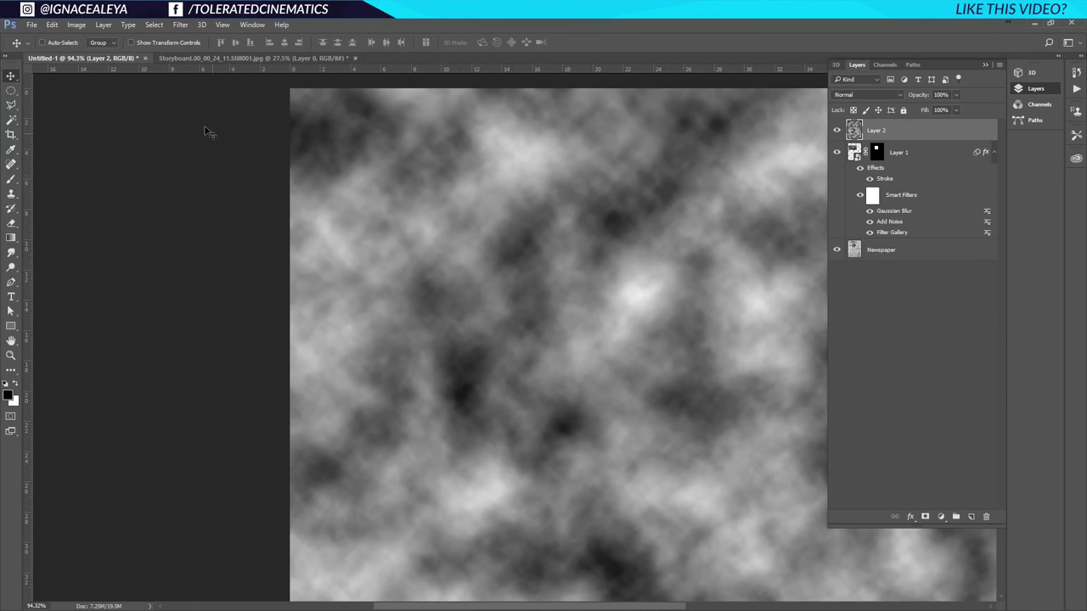
- Apply a Coarse Dots Mezzotint to Layer 2
left_click(181, 25)
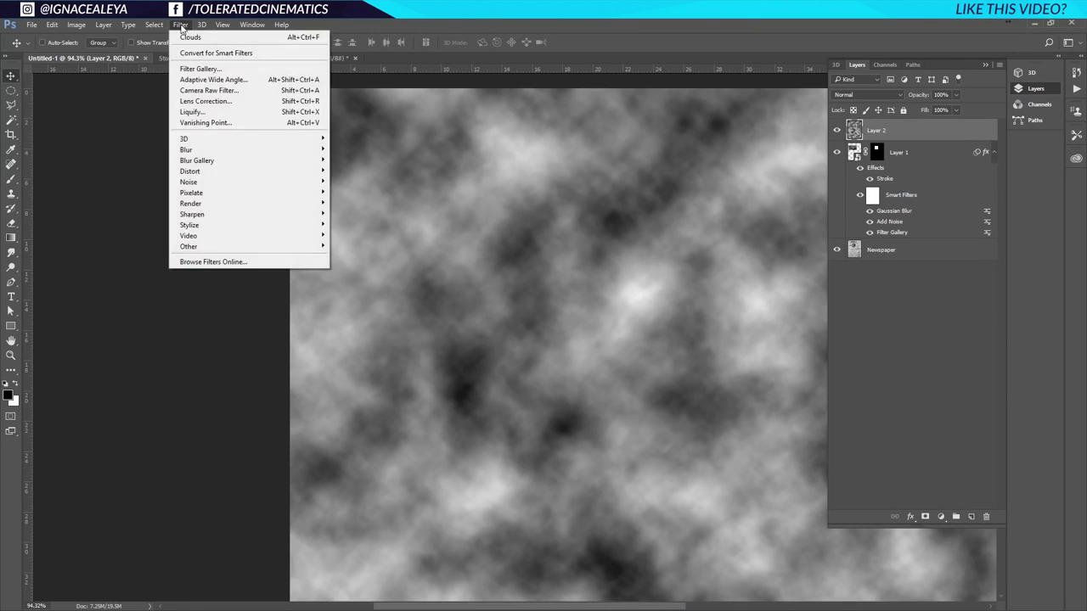
mouse_move(208, 194)
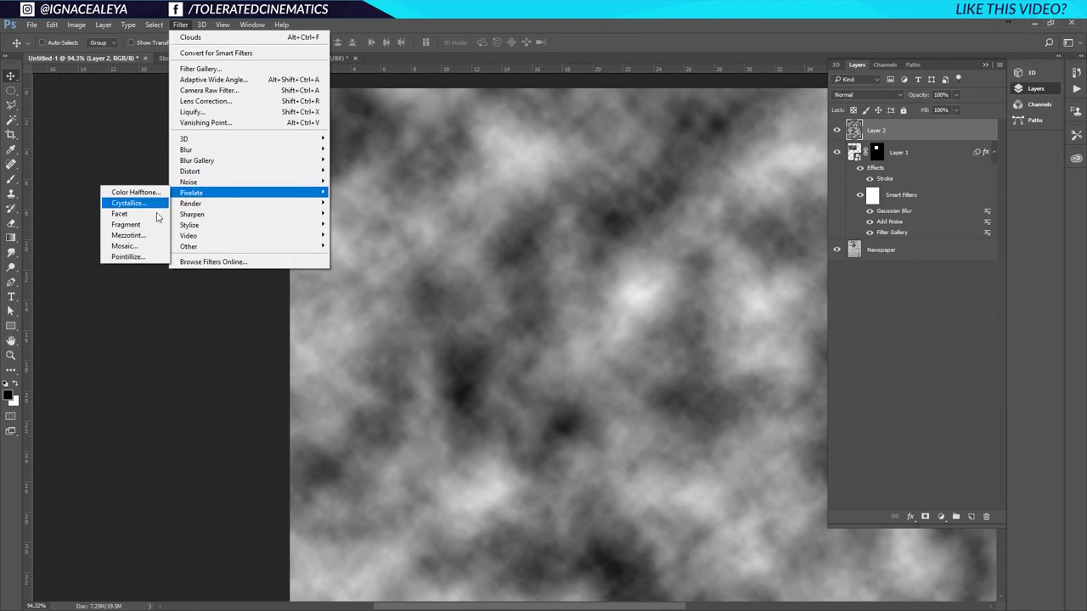
left_click(146, 239)
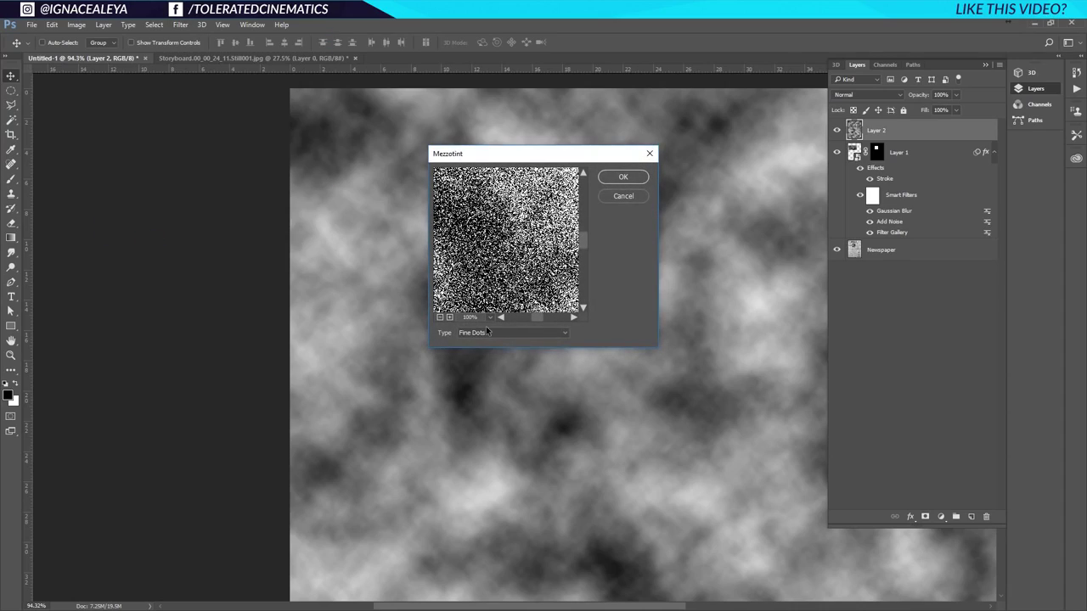
left_click(489, 332)
left_click(480, 369)
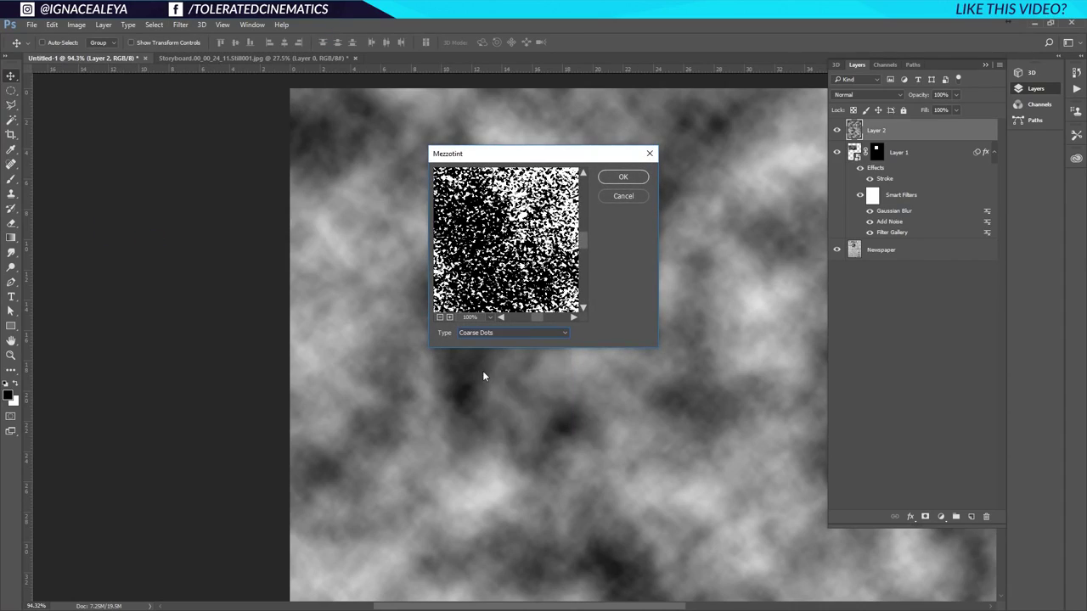
left_click(625, 177)
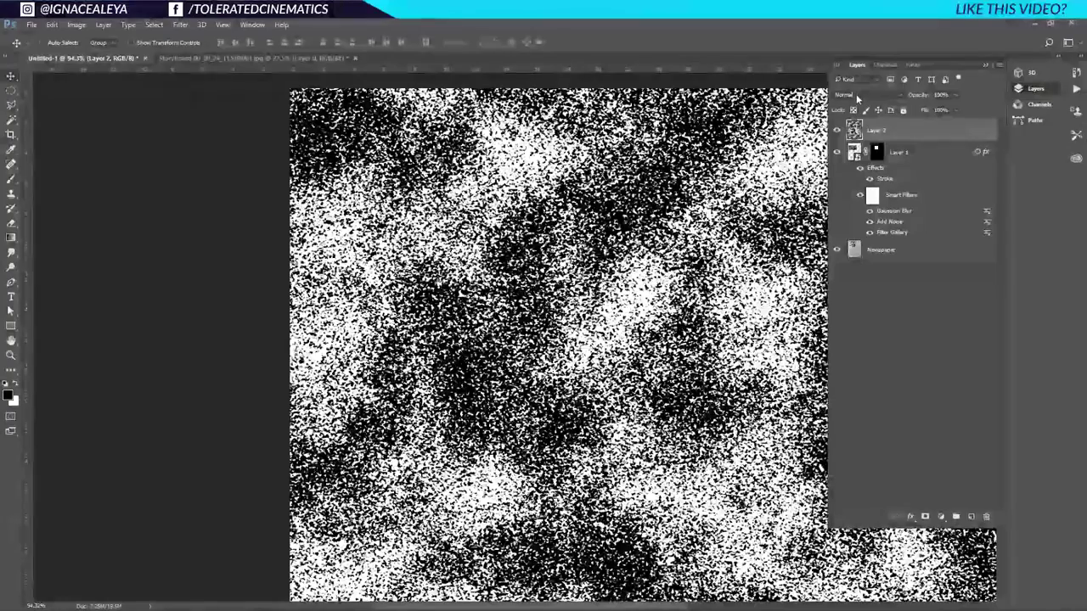
- Set Layer 2 to Overlay, clip it to the portrait, and lower its opacity
left_click(856, 94)
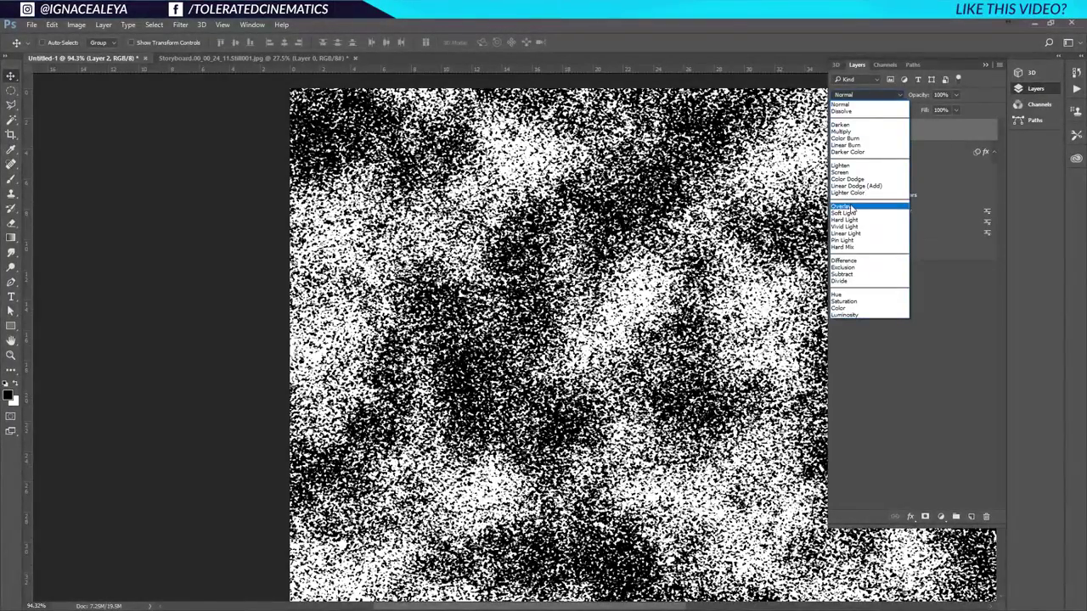
left_click(852, 207)
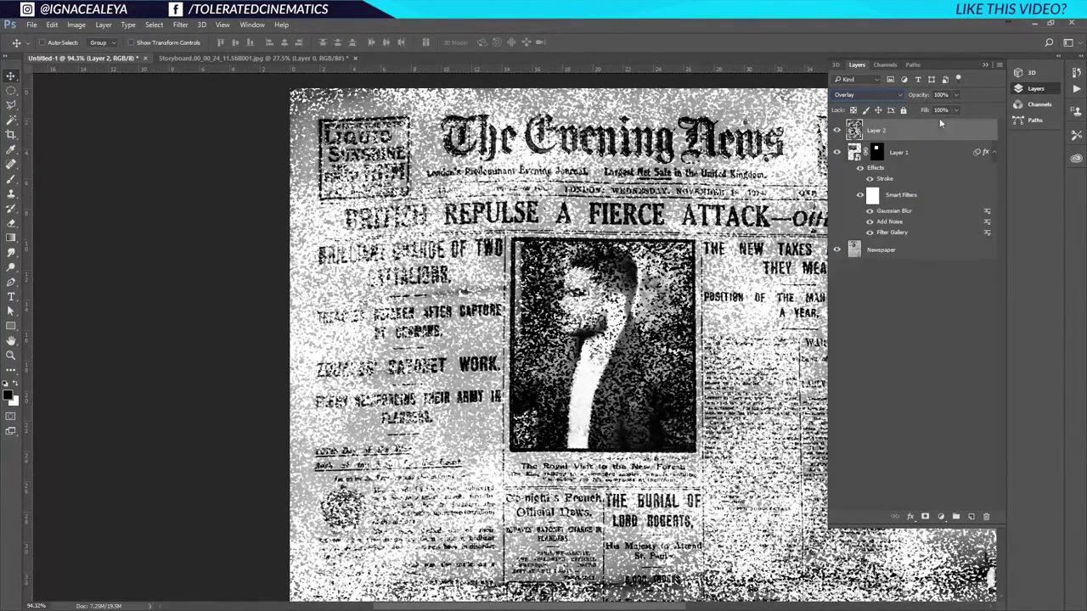
left_click(904, 141, "alt")
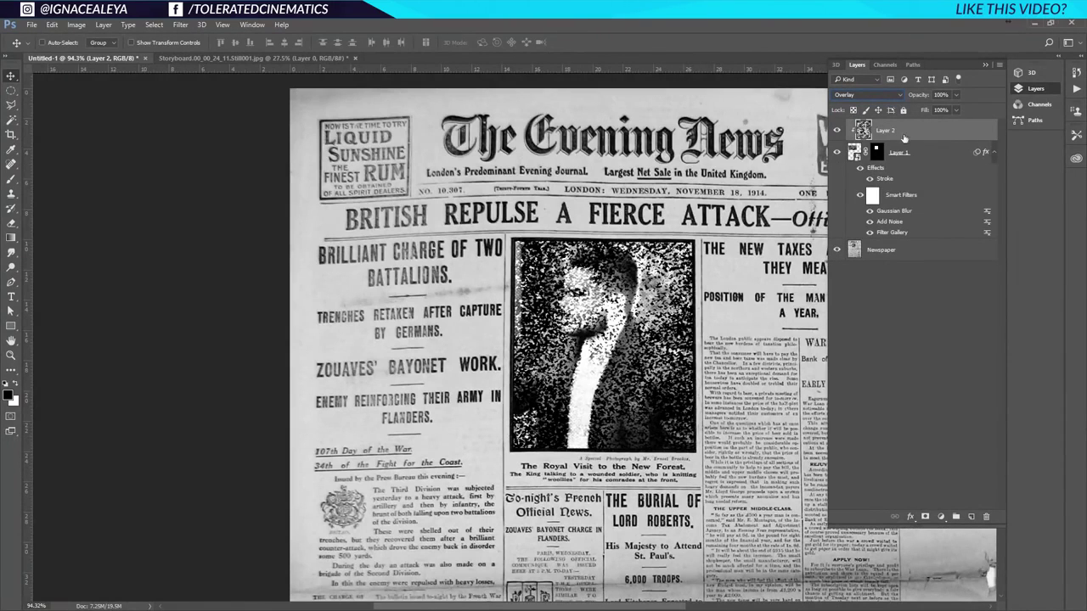
type("20")
key("Return")
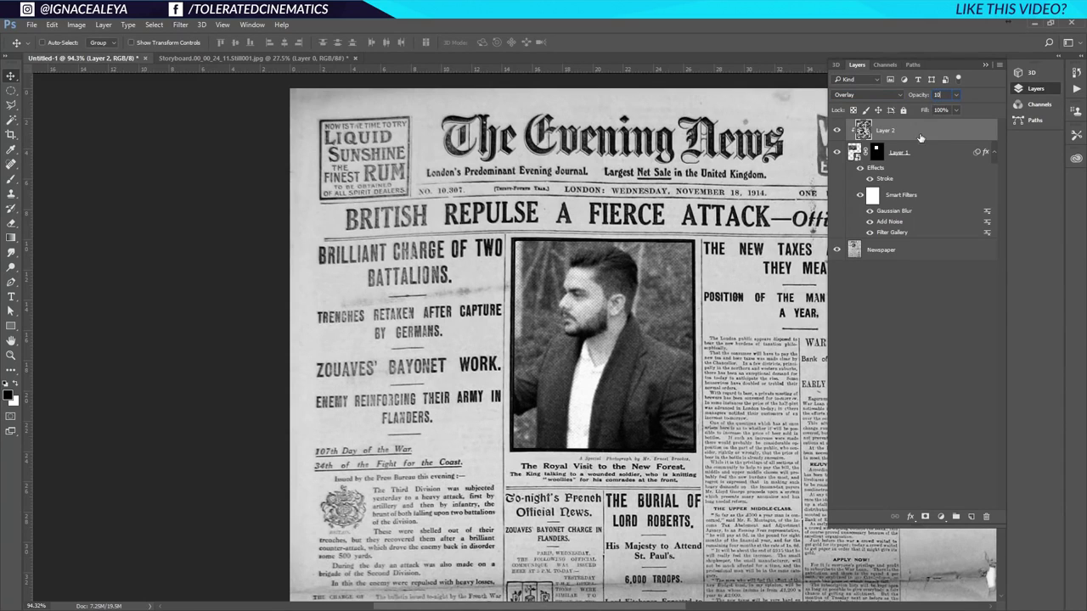
left_click(837, 130)
left_click(836, 131)
- Group the portrait and speckle layers into Group 1
left_click(929, 156, "shift")
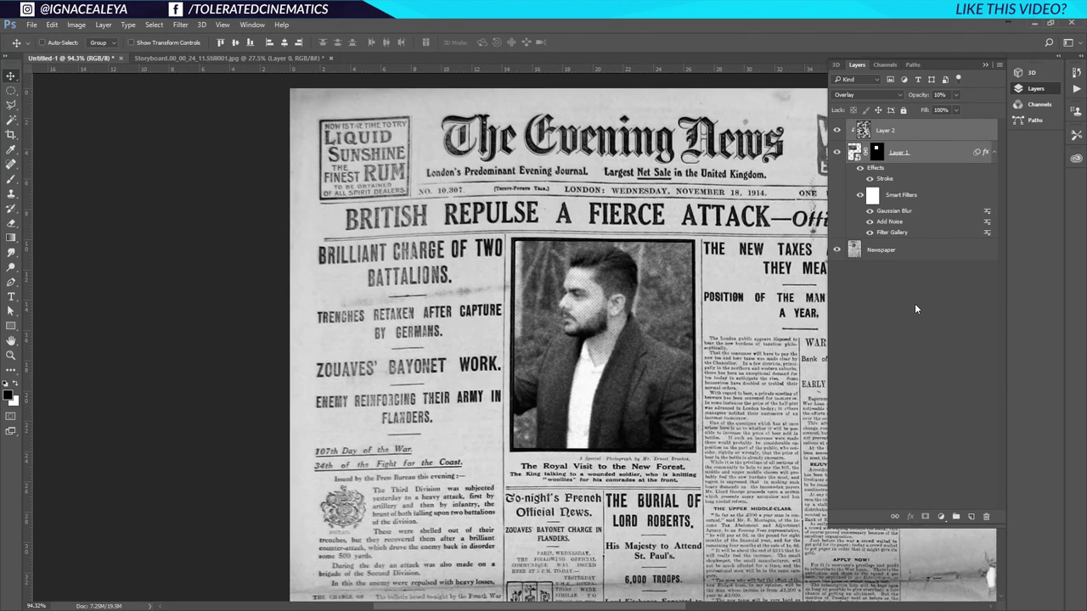
key("ctrl+g")
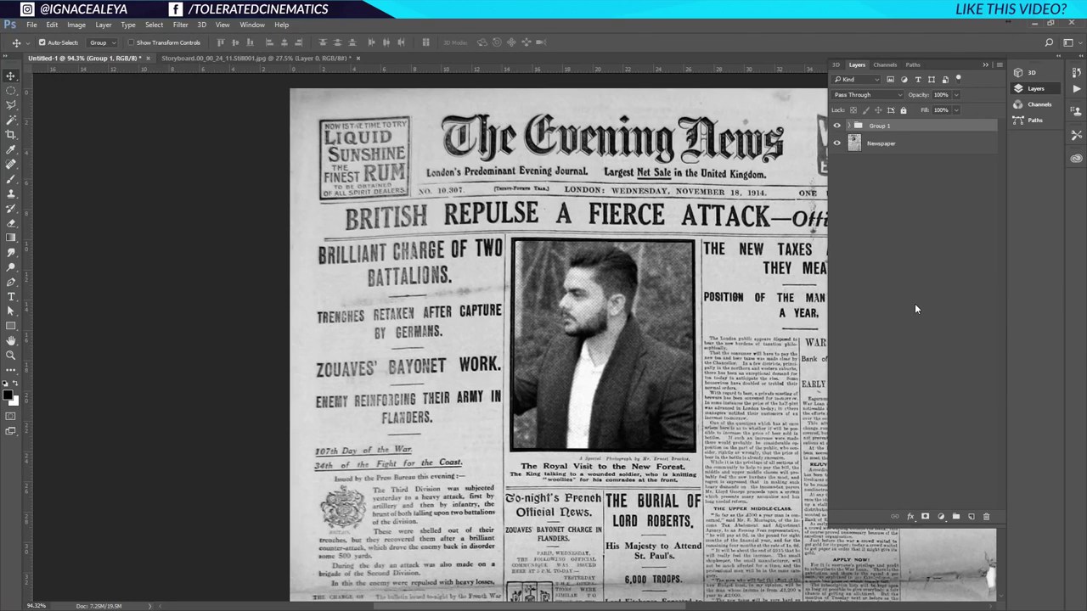
left_click(838, 126)
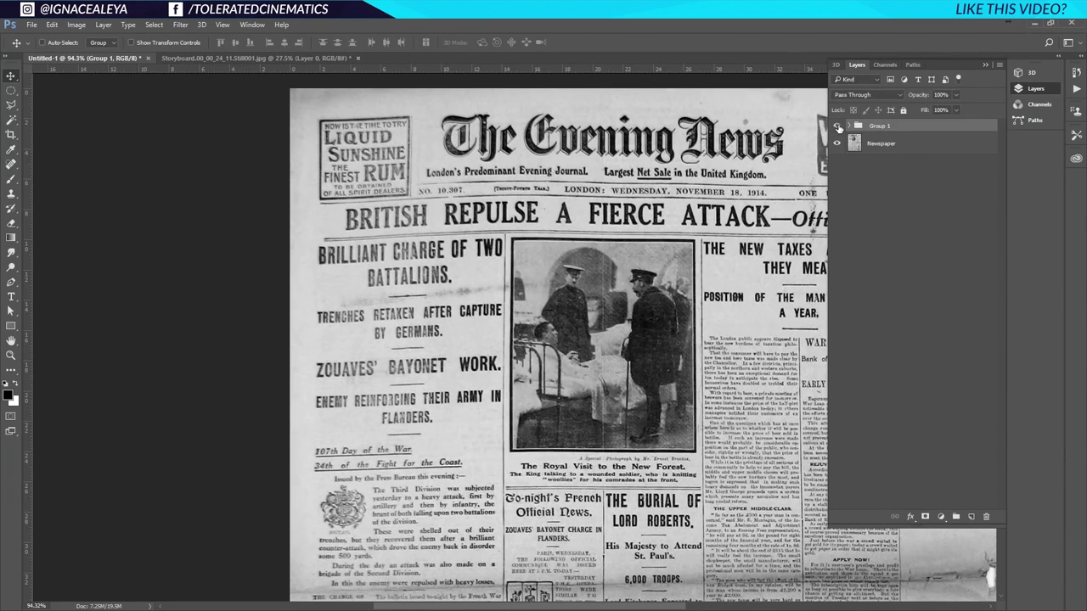
- Toggle Group 1's visibility to compare, expand it, and select Layer 2
left_click(839, 125)
left_click(839, 126)
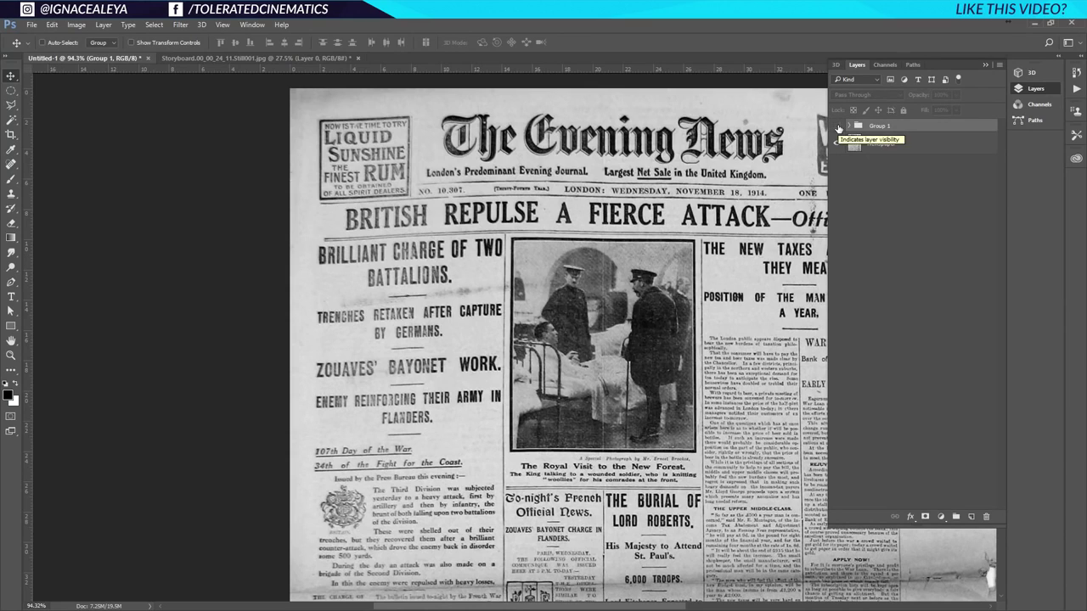
left_click(838, 126)
left_click(838, 126)
left_click(837, 126)
left_click(850, 125)
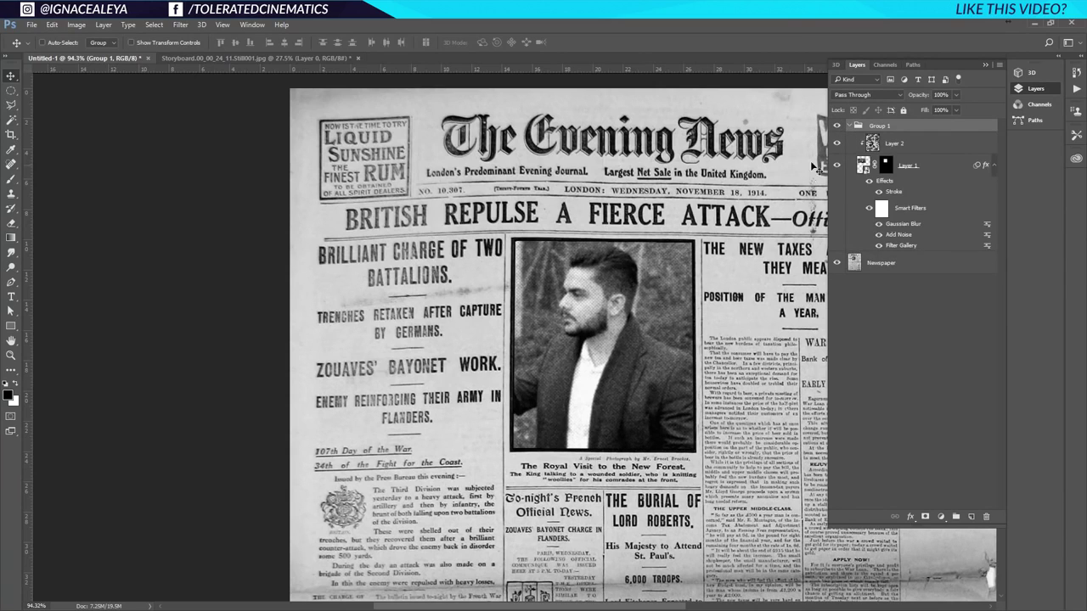
left_click(838, 127)
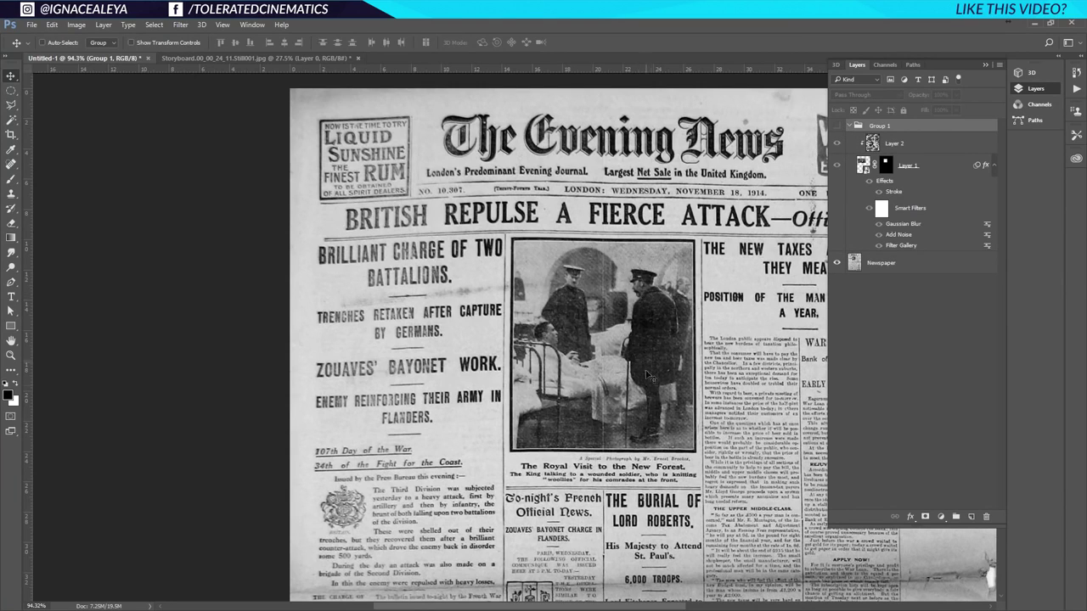
left_click(837, 127)
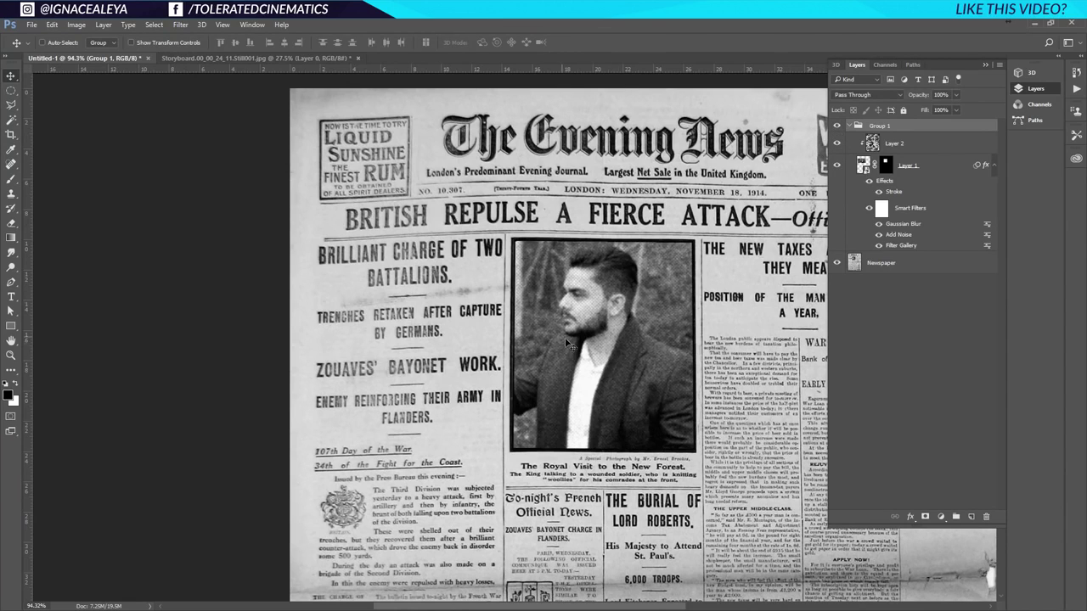
left_click(908, 148)
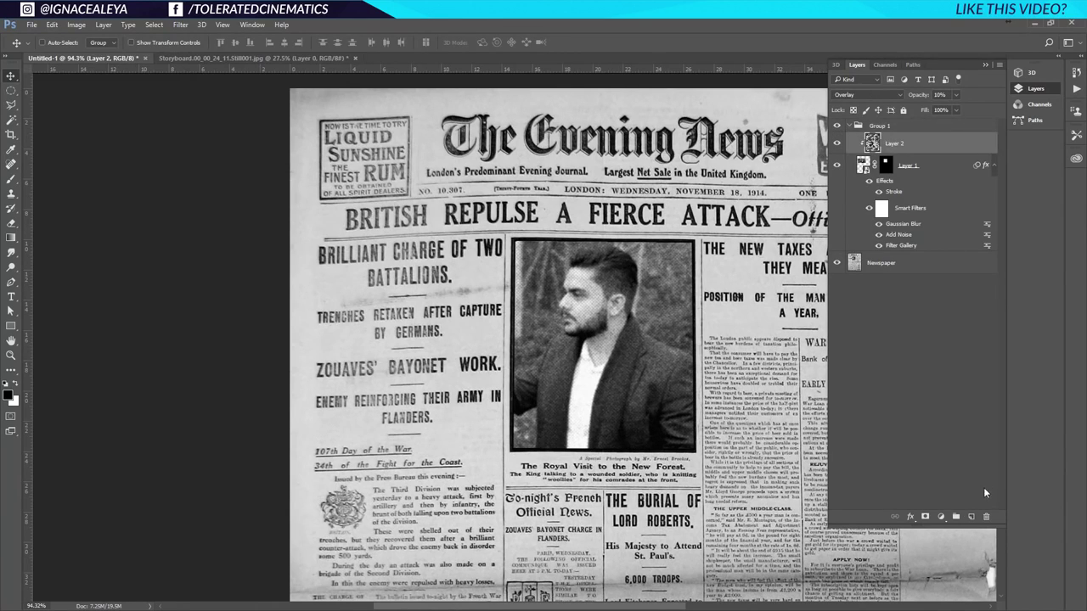
- Add an Exposure adjustment clipped to the portrait with Offset +0.01
left_click(940, 516)
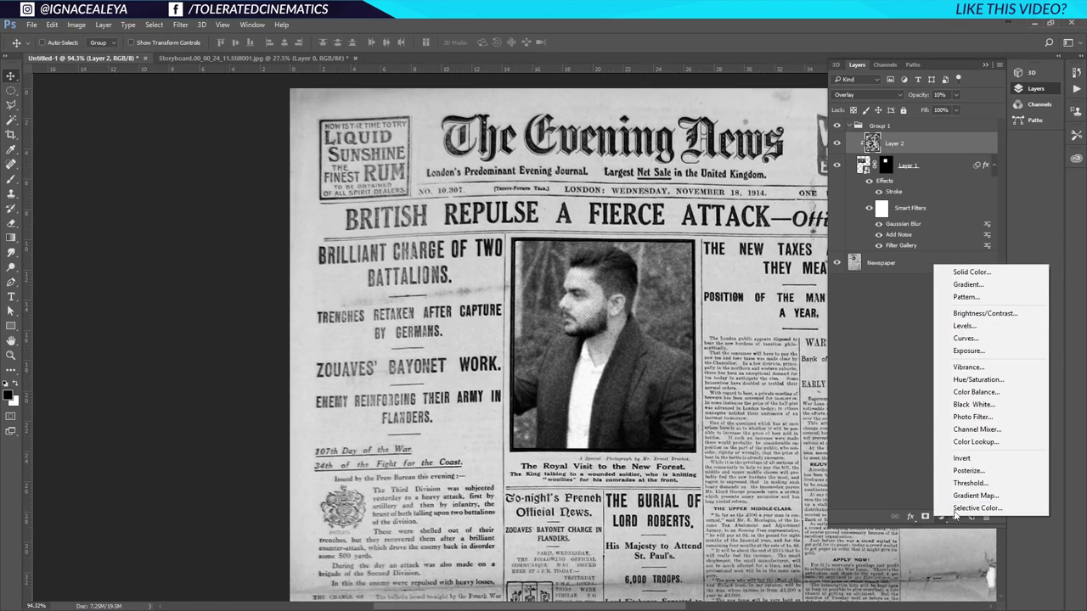
left_click(962, 352)
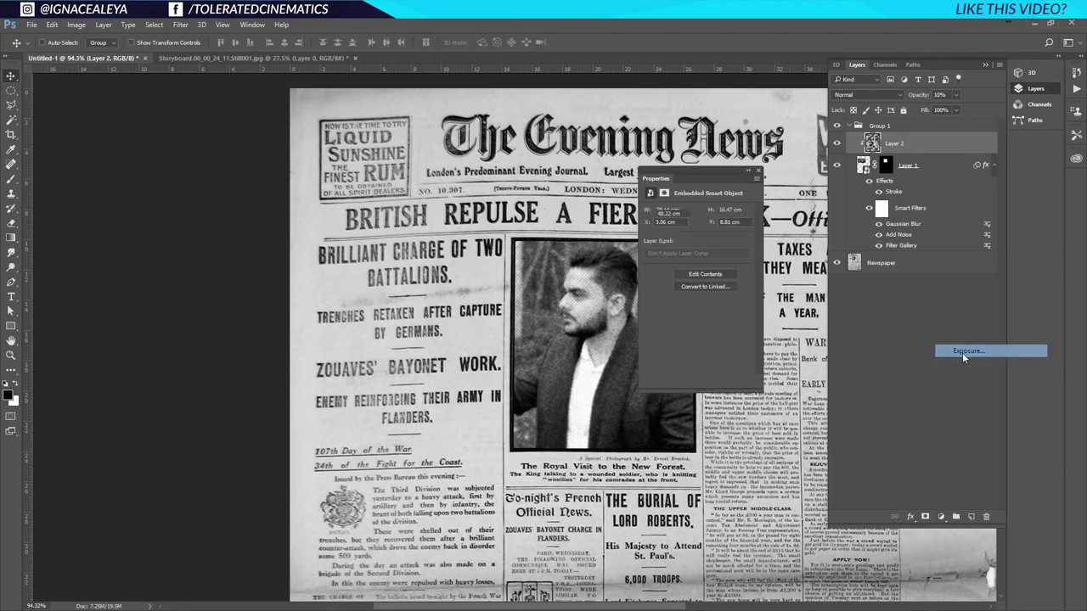
mouse_move(697, 262)
left_mouse_down()
mouse_move(708, 262)
mouse_move(698, 262)
left_mouse_up()
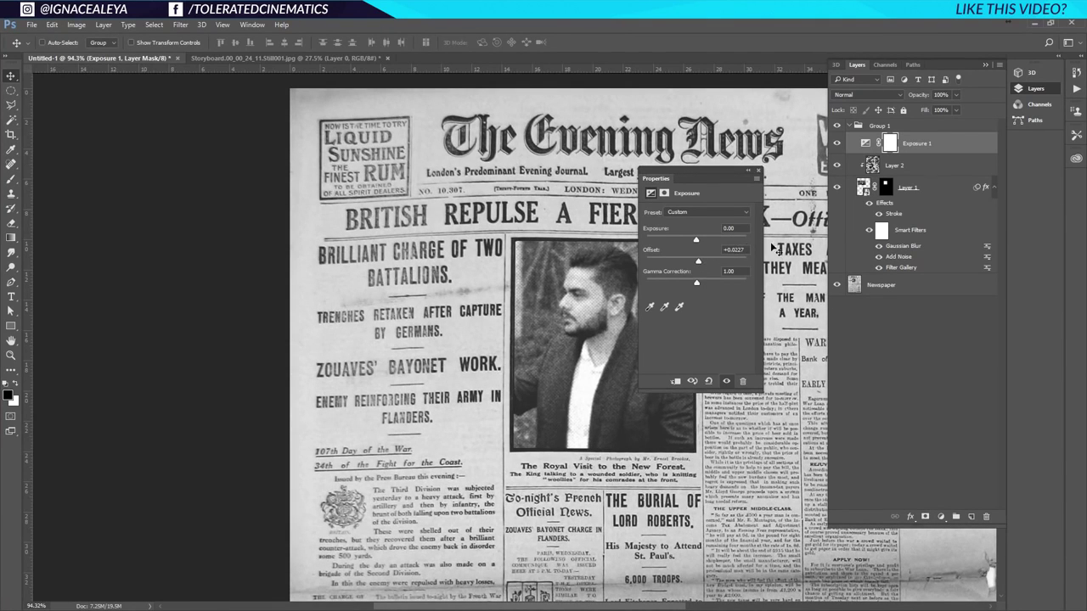
left_click(923, 152, "alt")
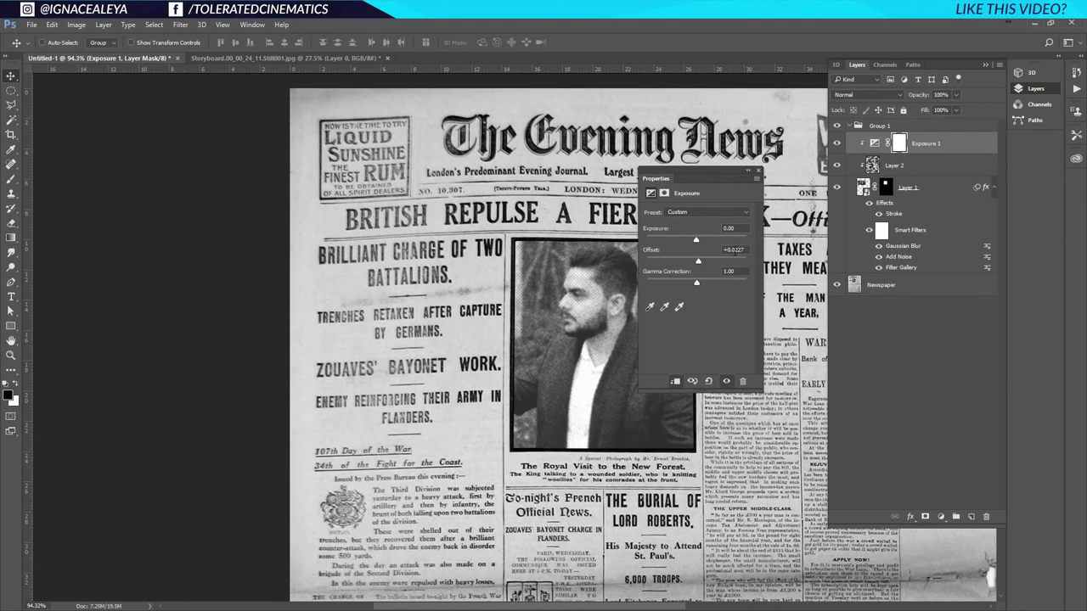
type("+0.01")
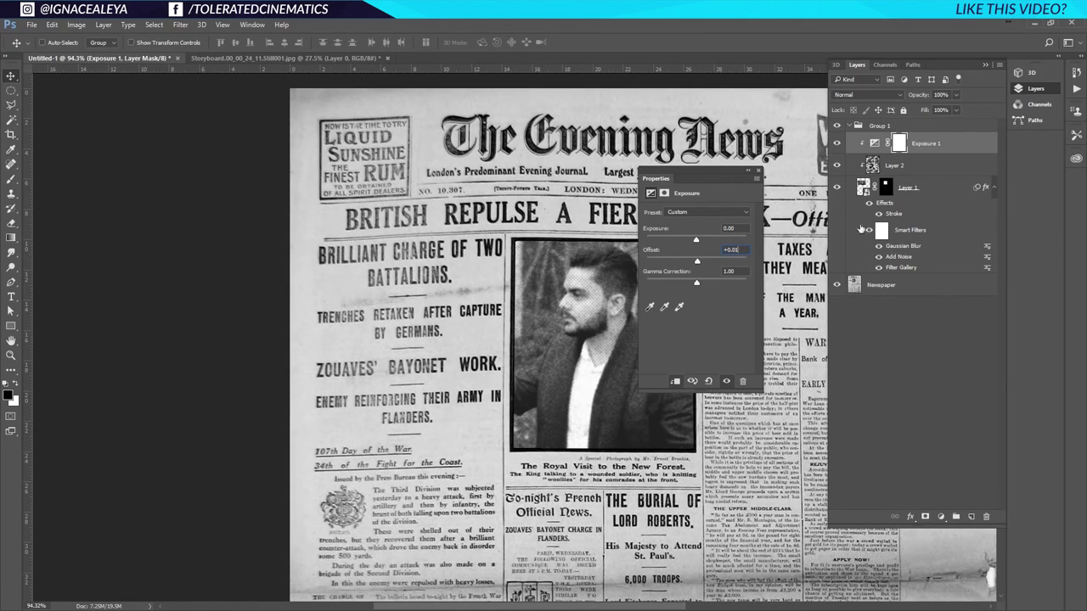
left_click(839, 145)
left_click(839, 145)
left_click(840, 144)
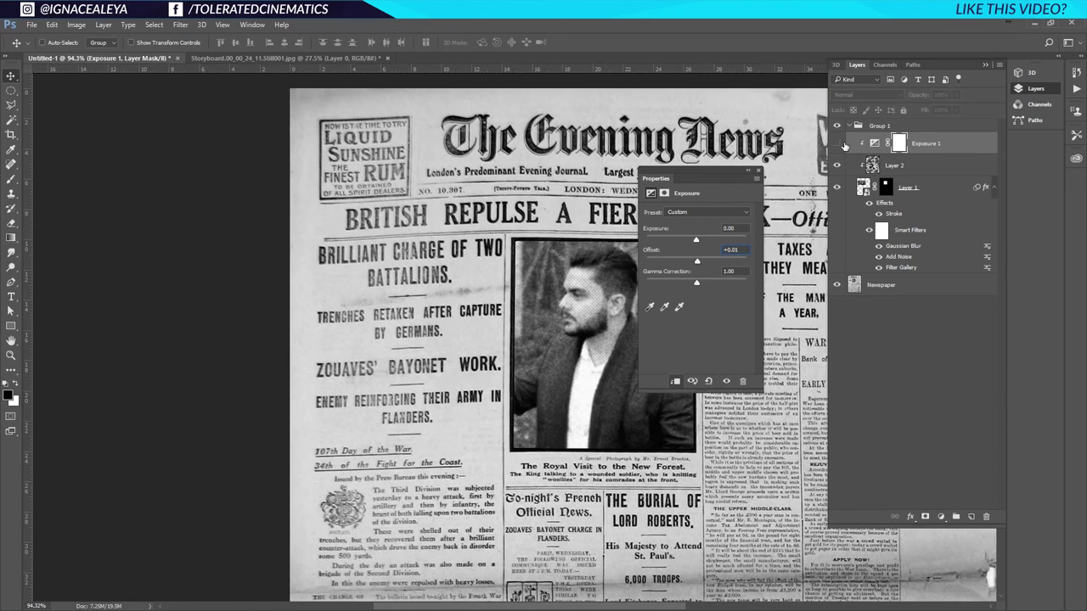
left_click(839, 144)
- Set the exposure's Gamma to 0.82 and Exposure to -0.53, then close Properties
left_click_drag(696, 282, 704, 289)
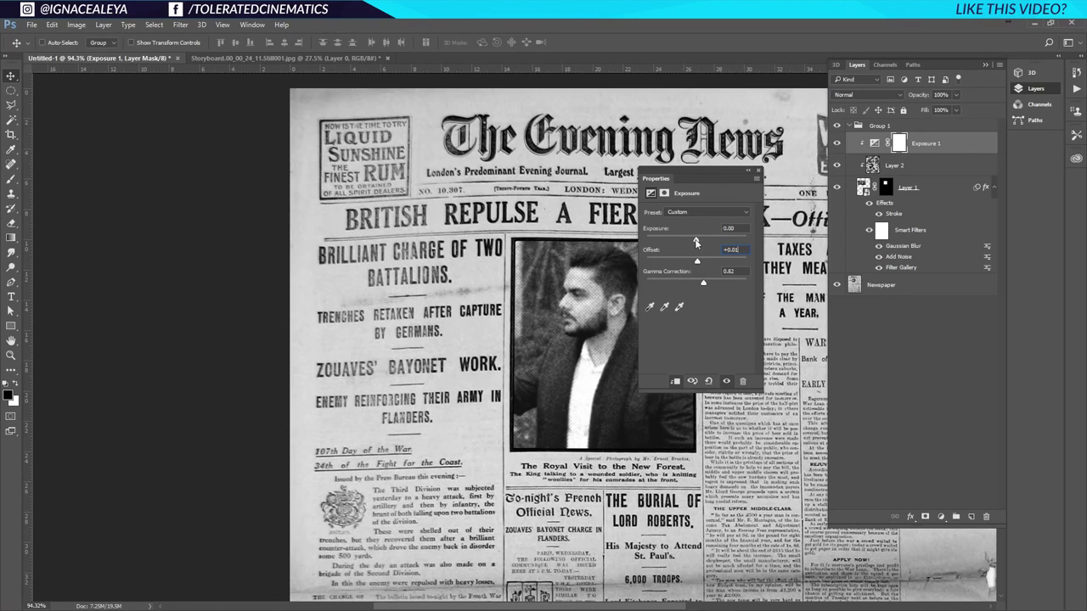
left_click_drag(696, 242, 692, 245)
left_click(838, 144)
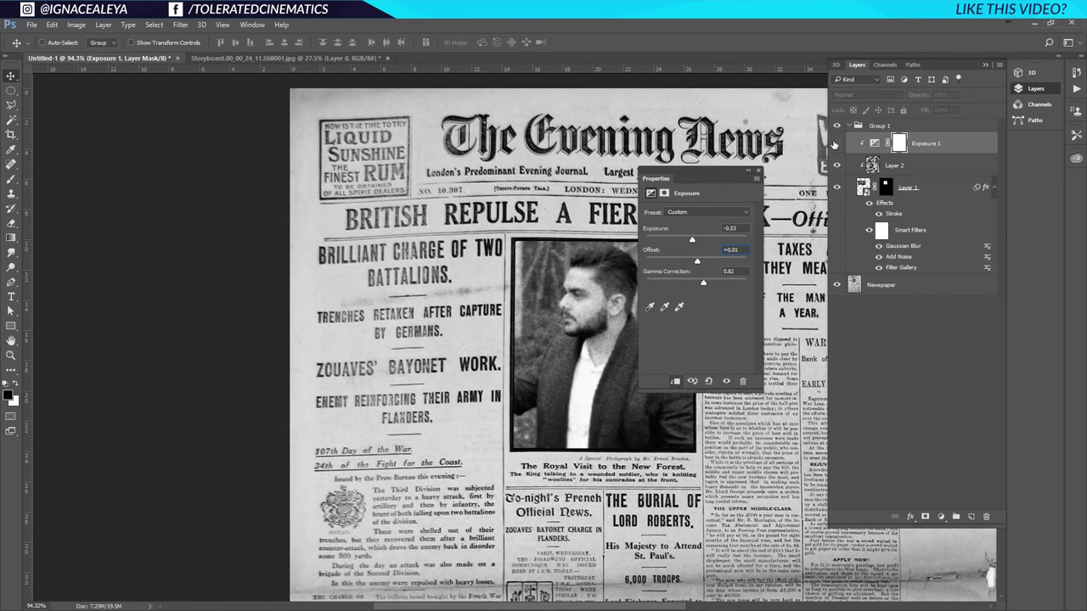
left_click(838, 143)
left_click(759, 174)
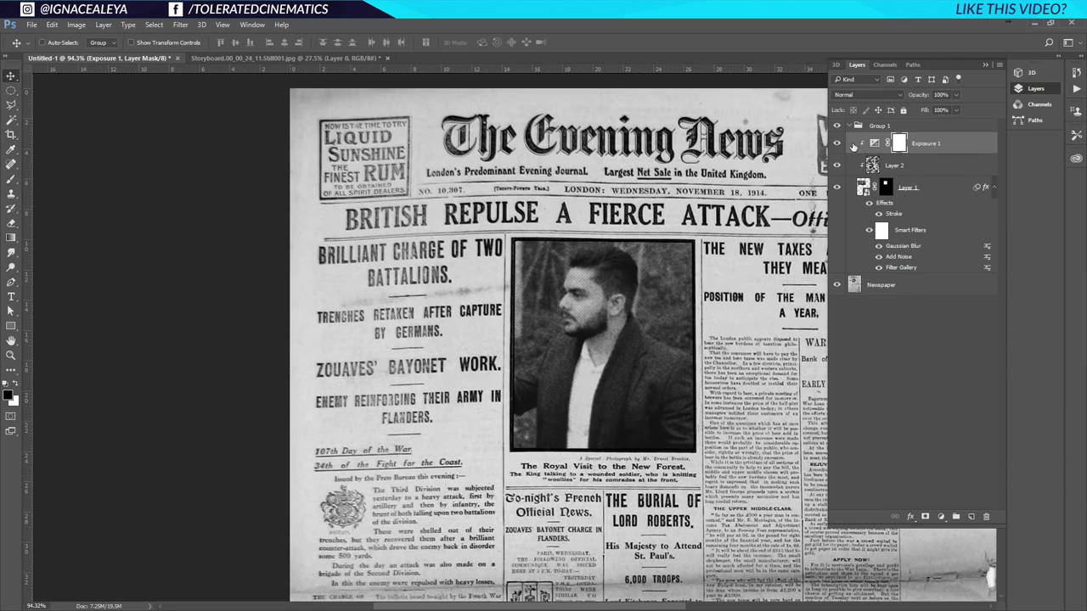
left_click(844, 127)
left_click(844, 129)
- Place the long-haired woman's photo inside the portrait smart object's contents
left_click(837, 127)
left_click(838, 127)
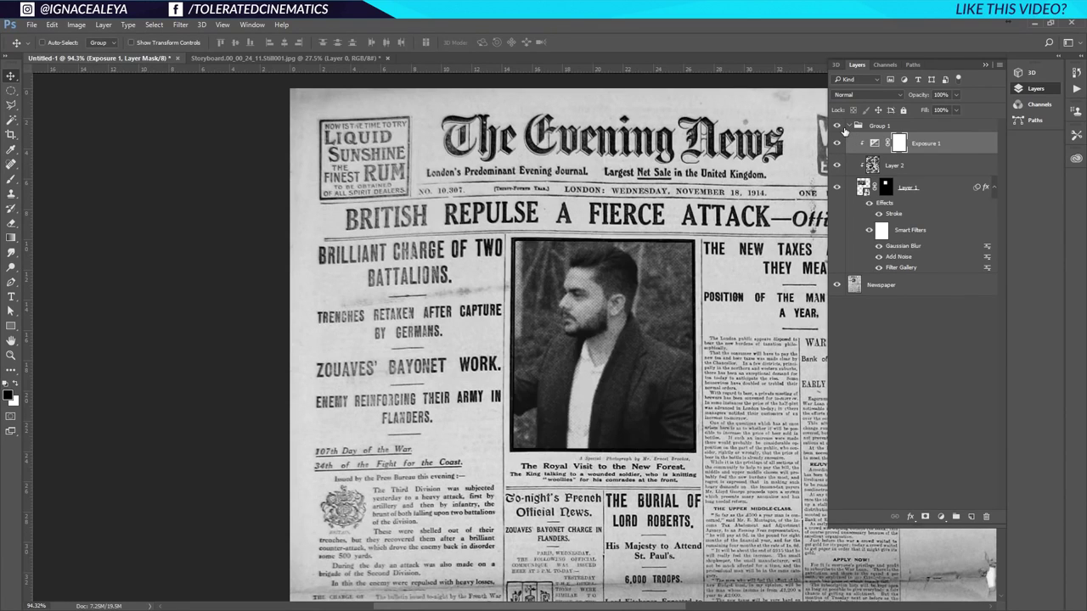
double_click(862, 187)
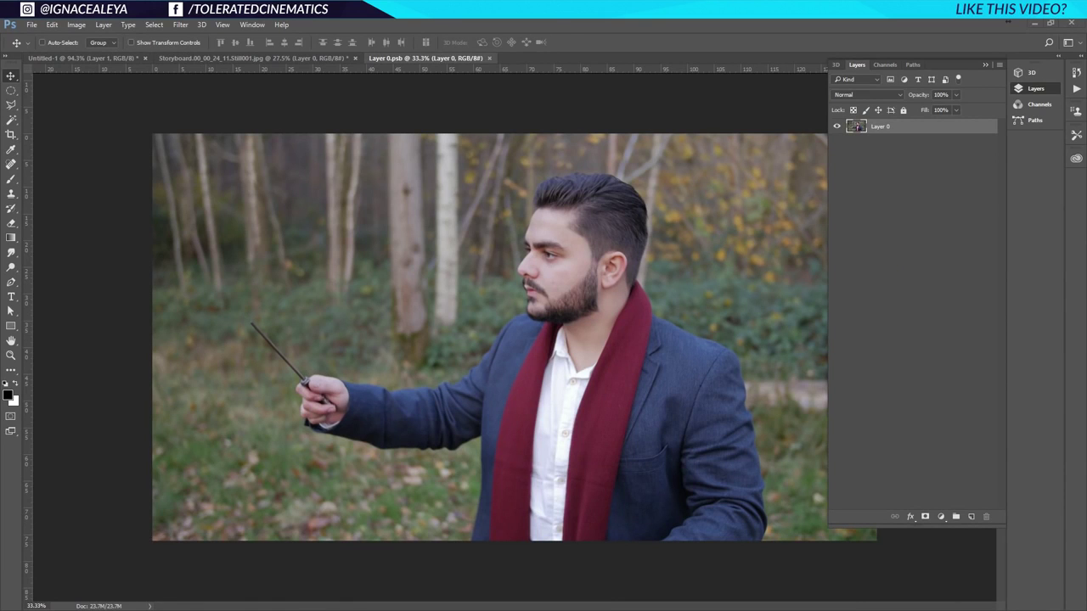
left_click_drag(900, 242, 631, 294)
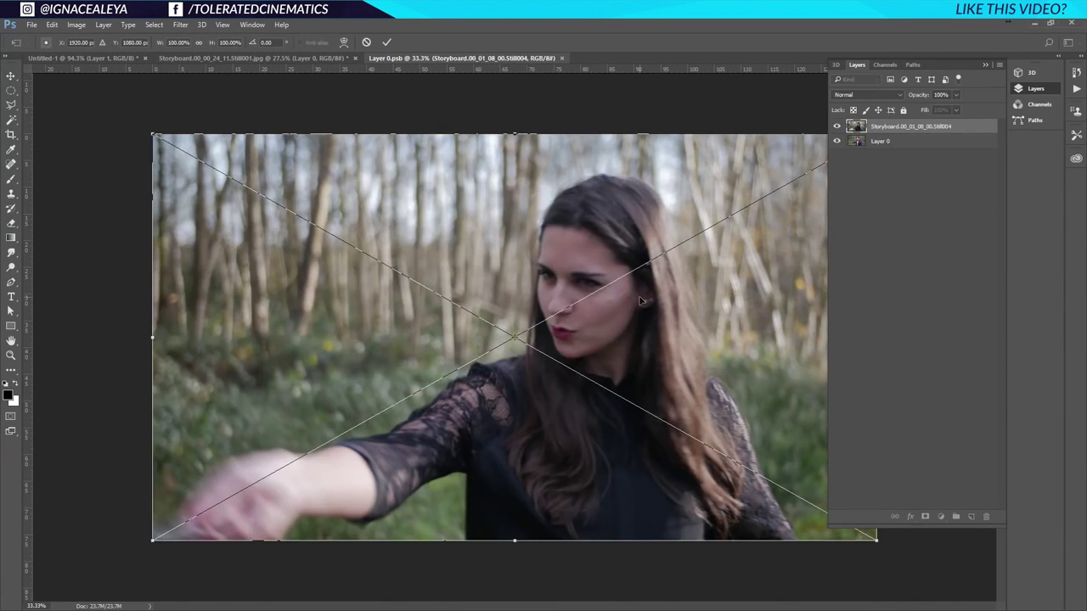
key("Return")
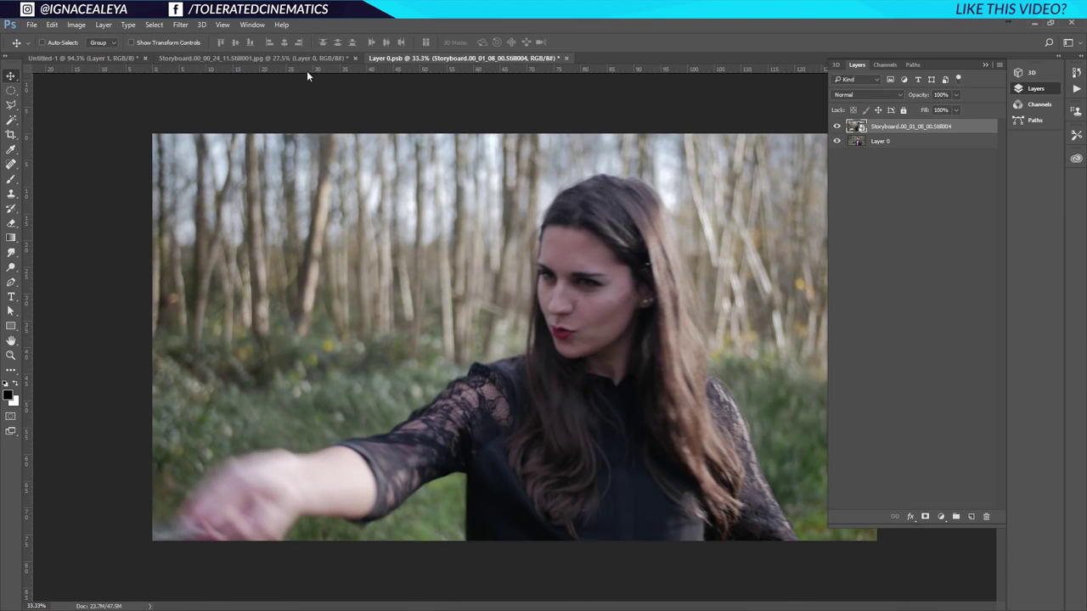
- Save the Layer 0.psb contents and return to the newspaper document
left_click(31, 24)
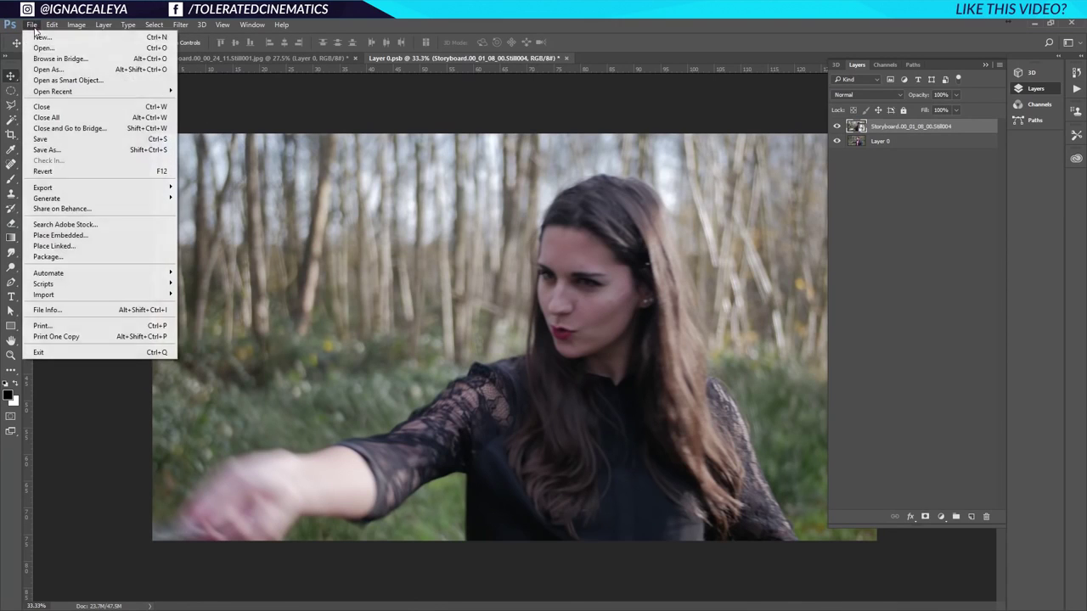
left_click(68, 139)
left_click(277, 58)
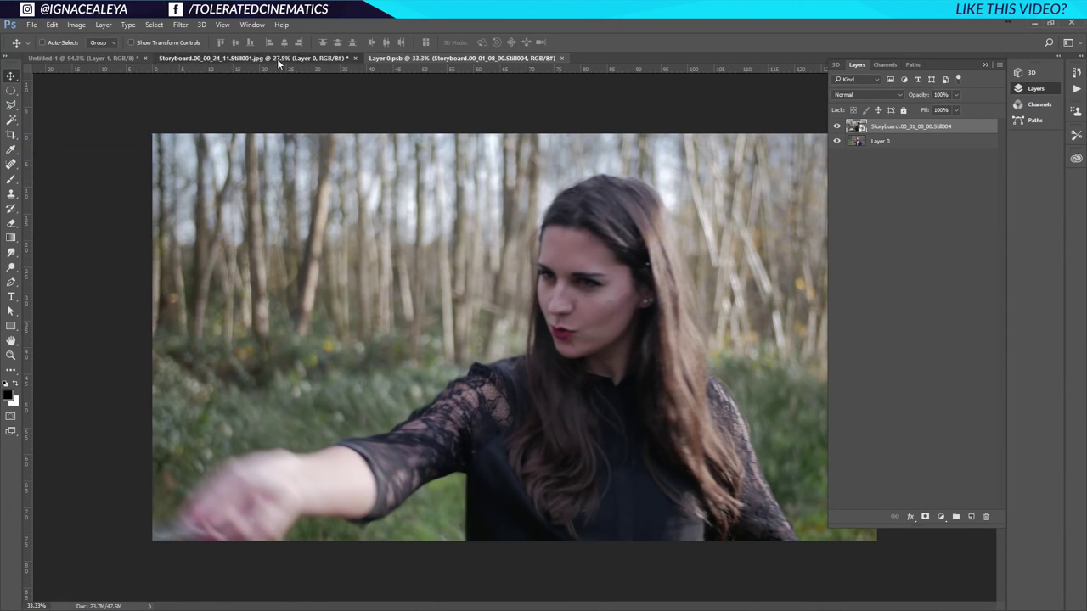
left_click(115, 58)
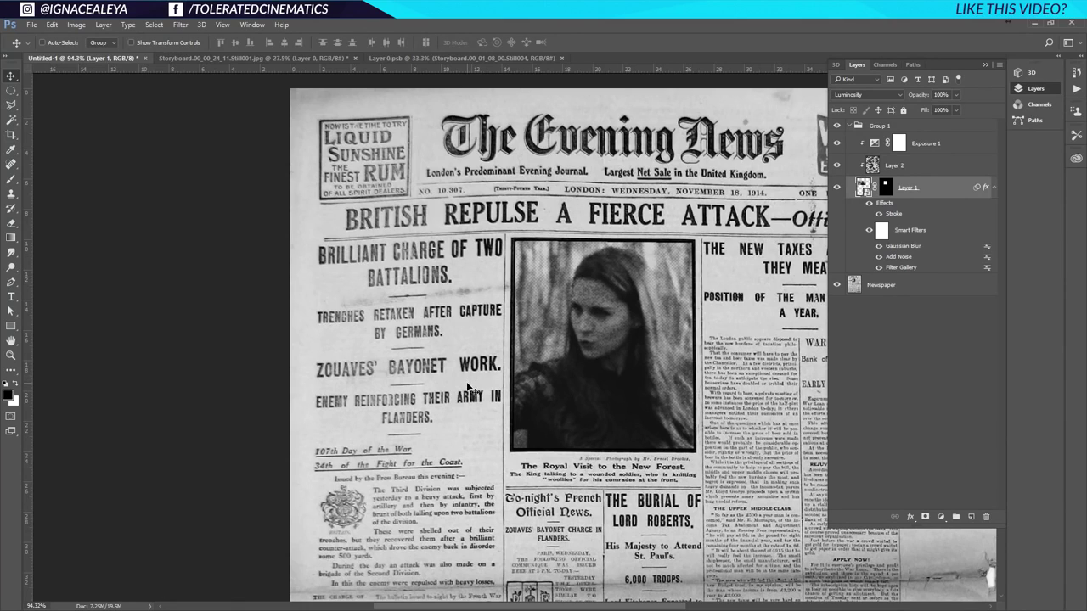
- Lasso-select The Evening News masthead on the Newspaper layer
left_click(871, 288)
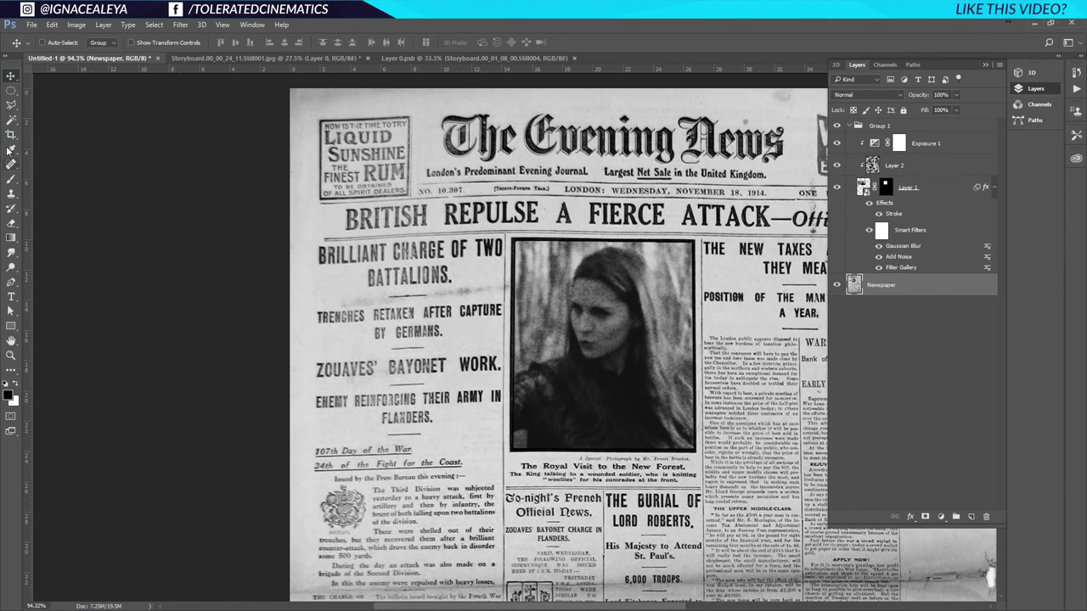
left_click(11, 104)
left_click(58, 105)
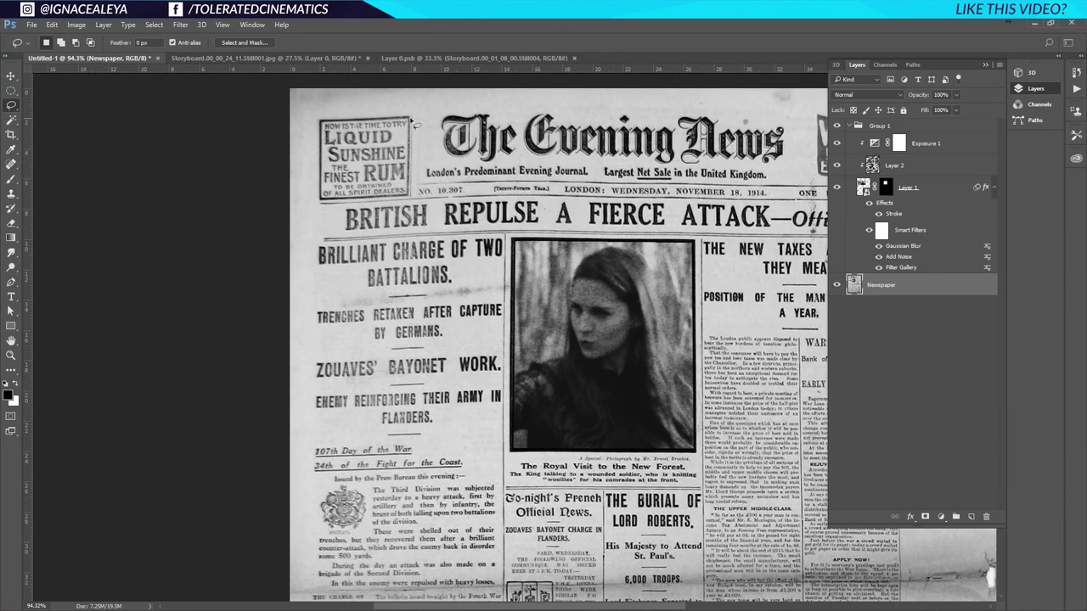
mouse_move(442, 158)
left_mouse_down()
mouse_move(722, 175)
mouse_move(794, 130)
mouse_move(612, 116)
mouse_move(433, 129)
mouse_move(436, 146)
left_mouse_up()
- Fill the masthead selection with sampled paper grey on a new Layer 3
left_click(11, 149)
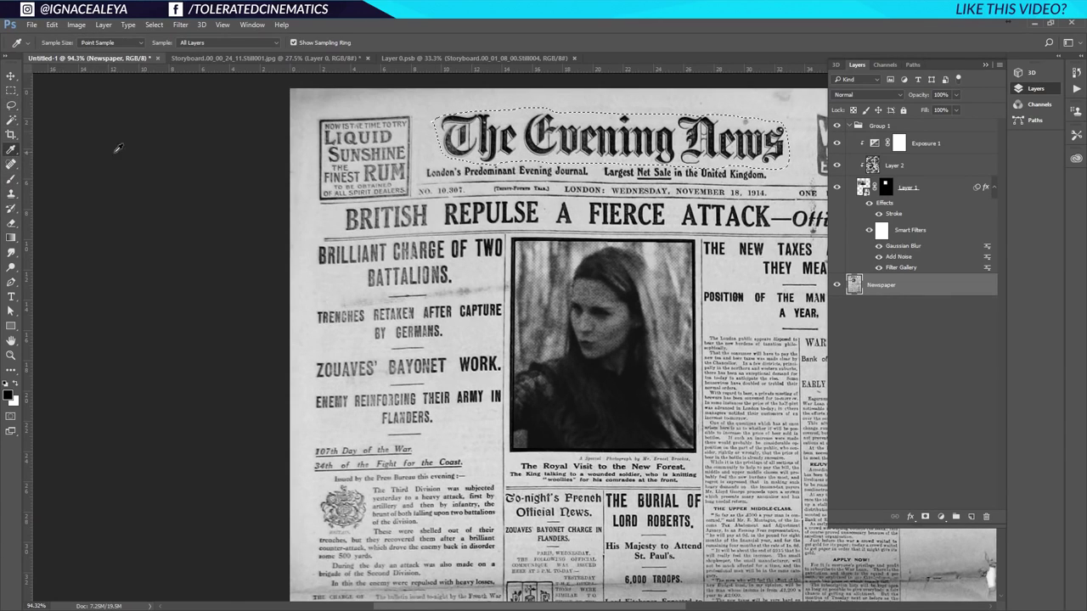
left_click(525, 107)
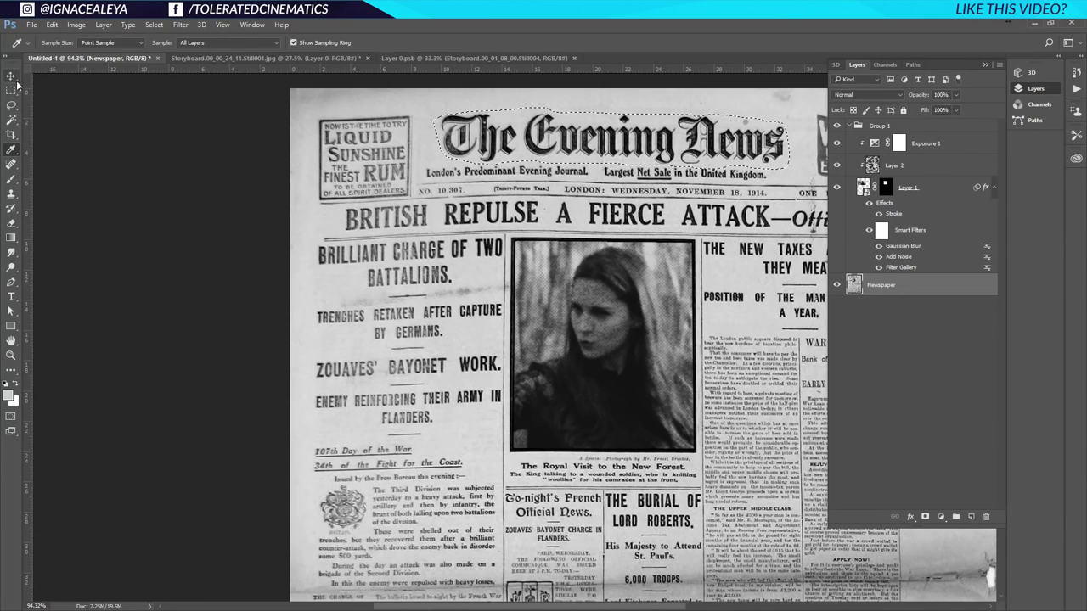
left_click(984, 517)
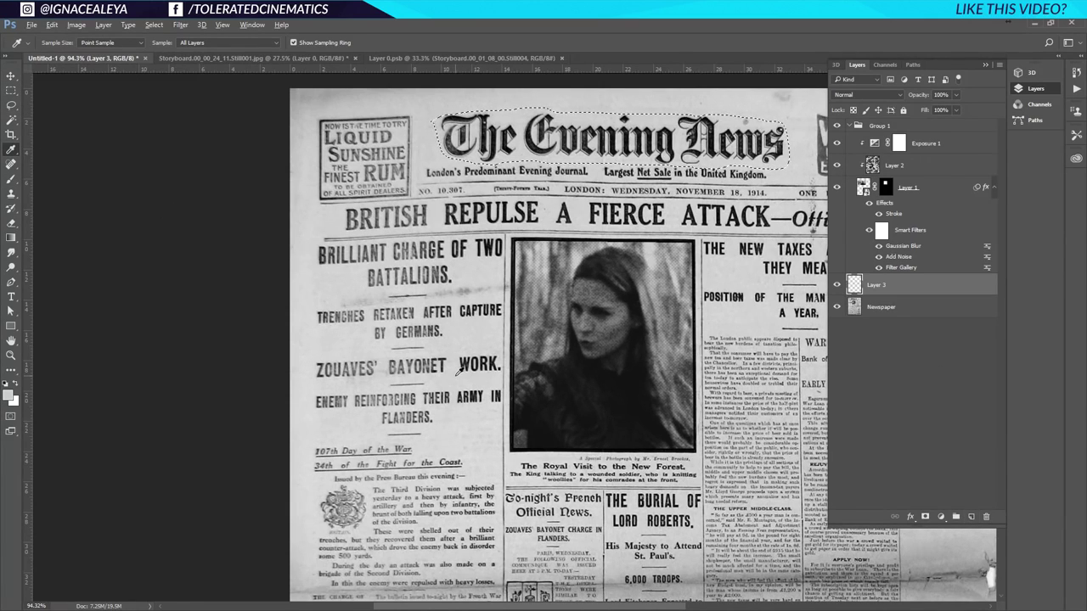
key("alt+BackSpace")
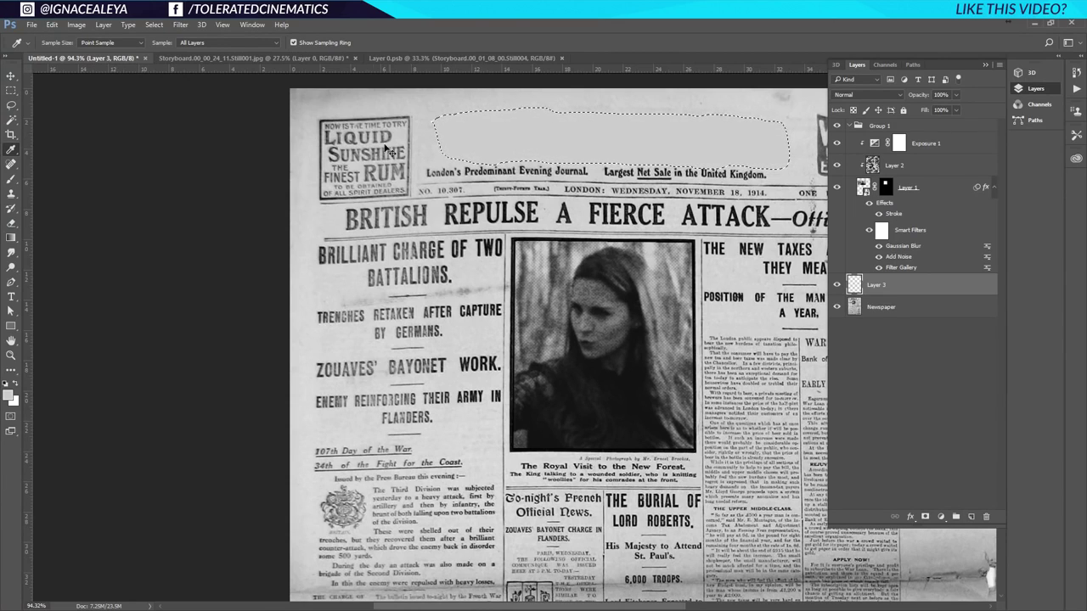
key("ctrl+d")
key("v")
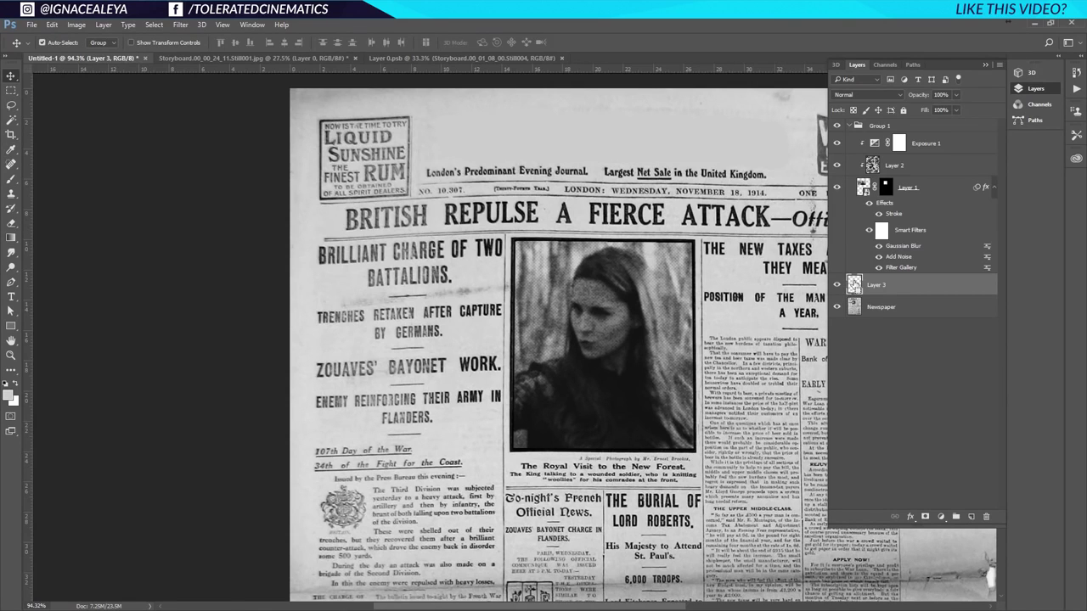
key("ctrl+shift+d")
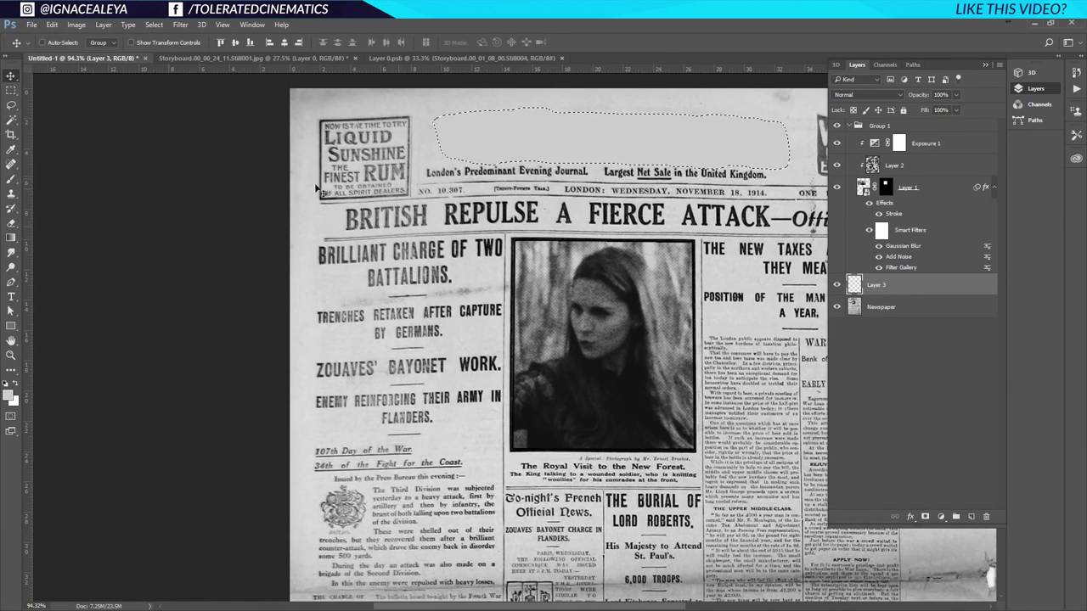
left_click(12, 149)
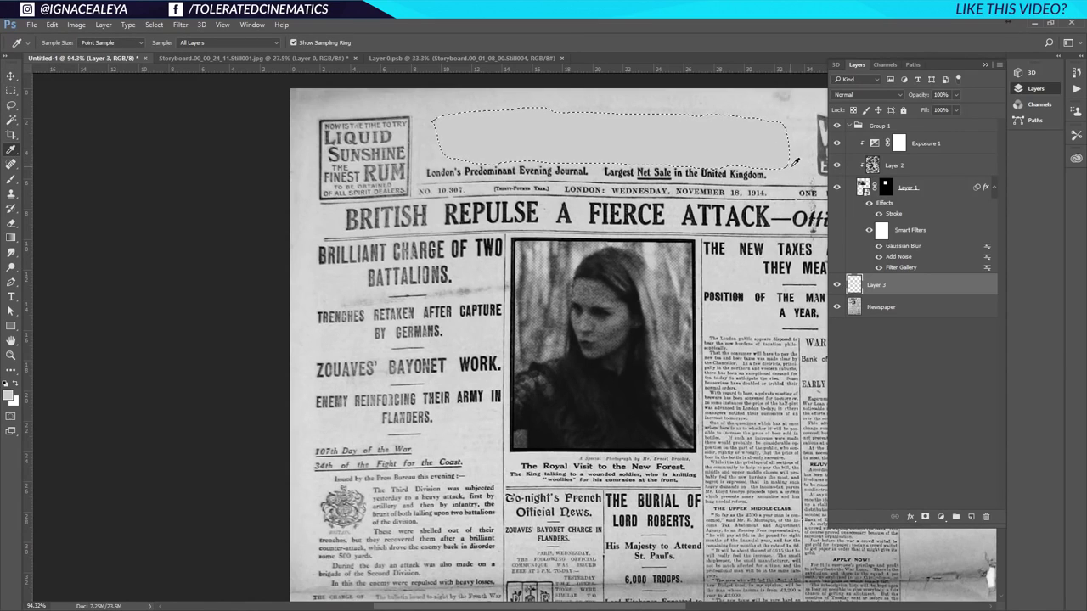
- Paint over the masthead patch with a 51 px brush, then deselect
left_click(11, 179)
right_click(578, 163)
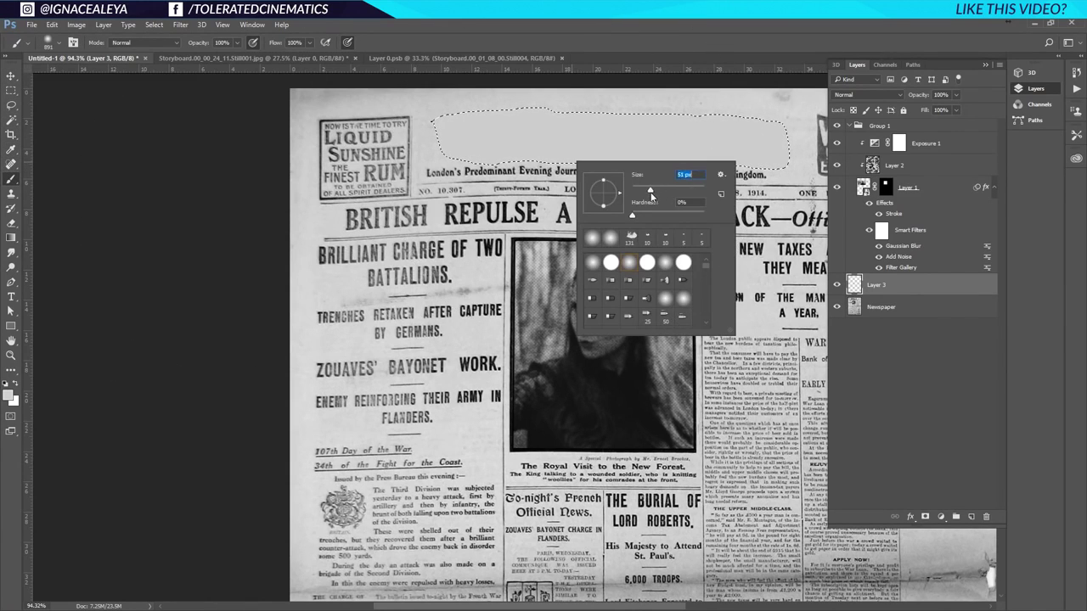
left_click_drag(651, 196, 643, 214)
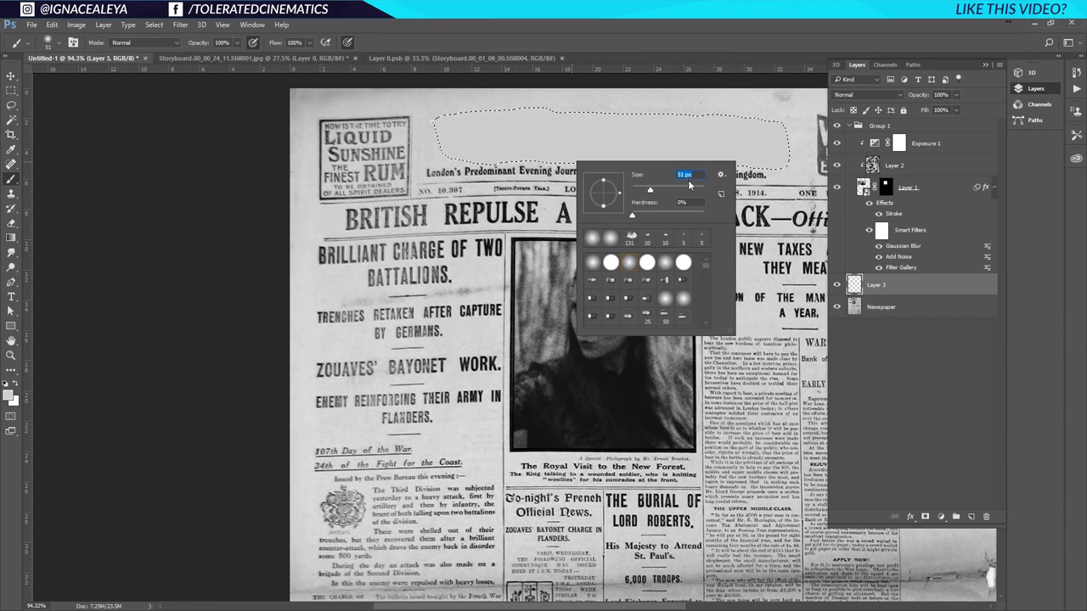
left_click(786, 157)
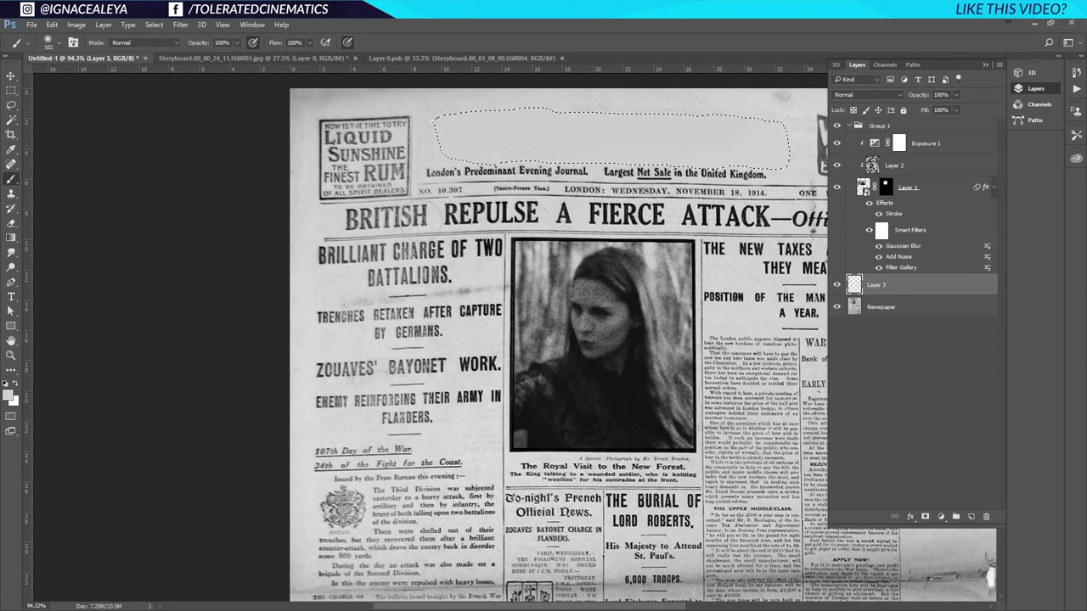
key("ctrl+d")
key("v")
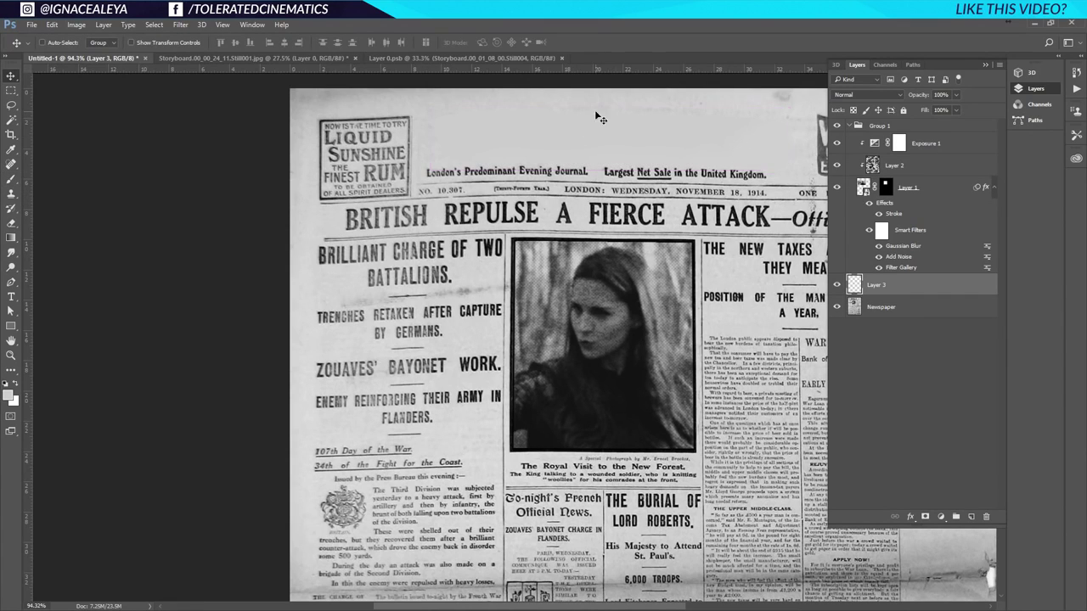
- Duplicate the Layer 2 texture overlay lower in the layer stack
key("ctrl")
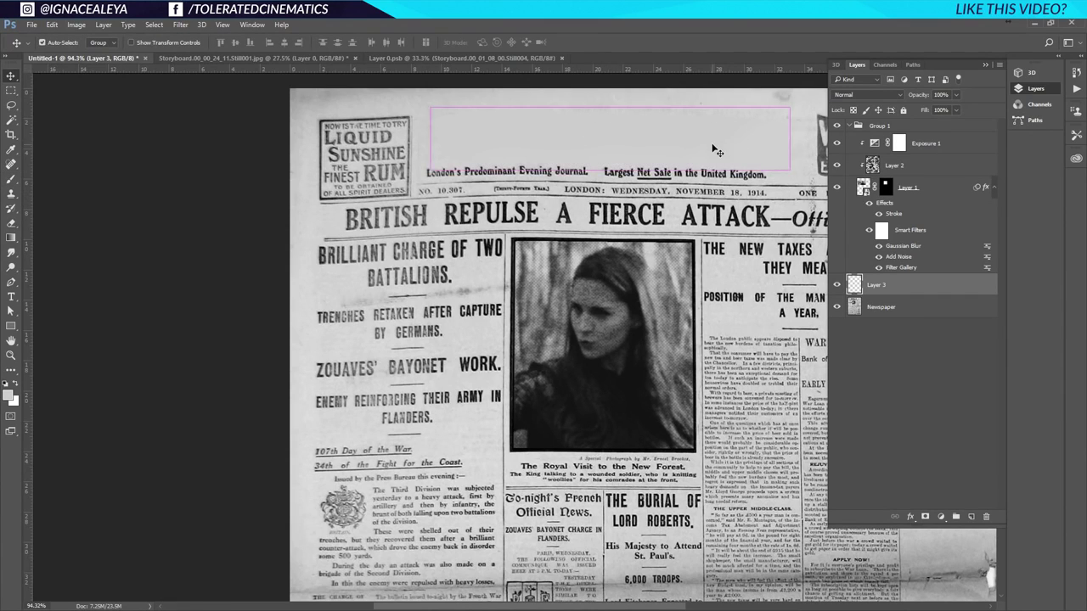
scroll(636, 116, "up", 4)
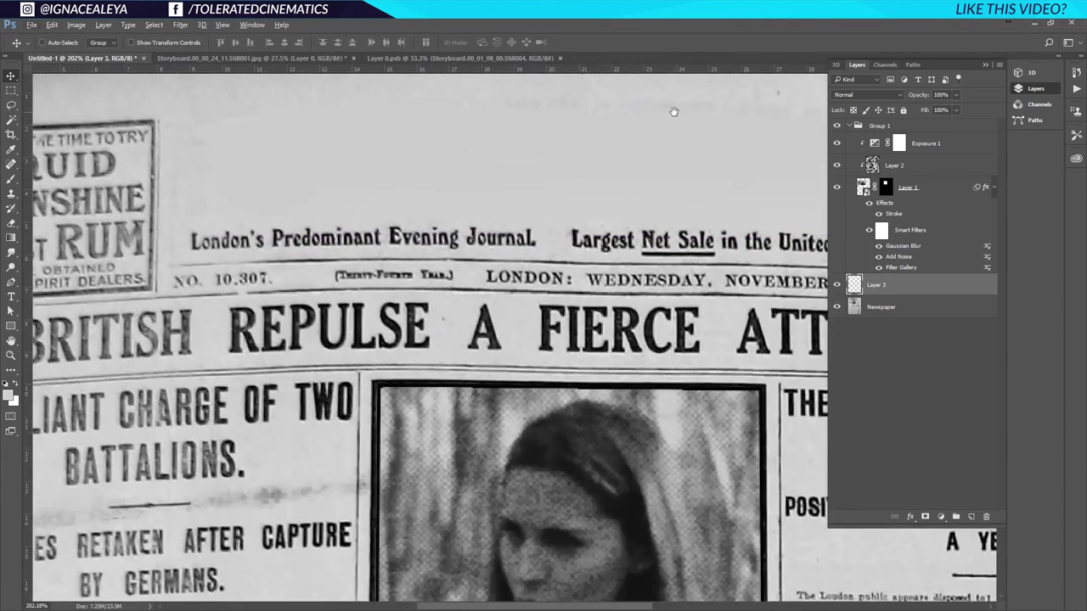
left_click_drag(673, 111, 592, 213)
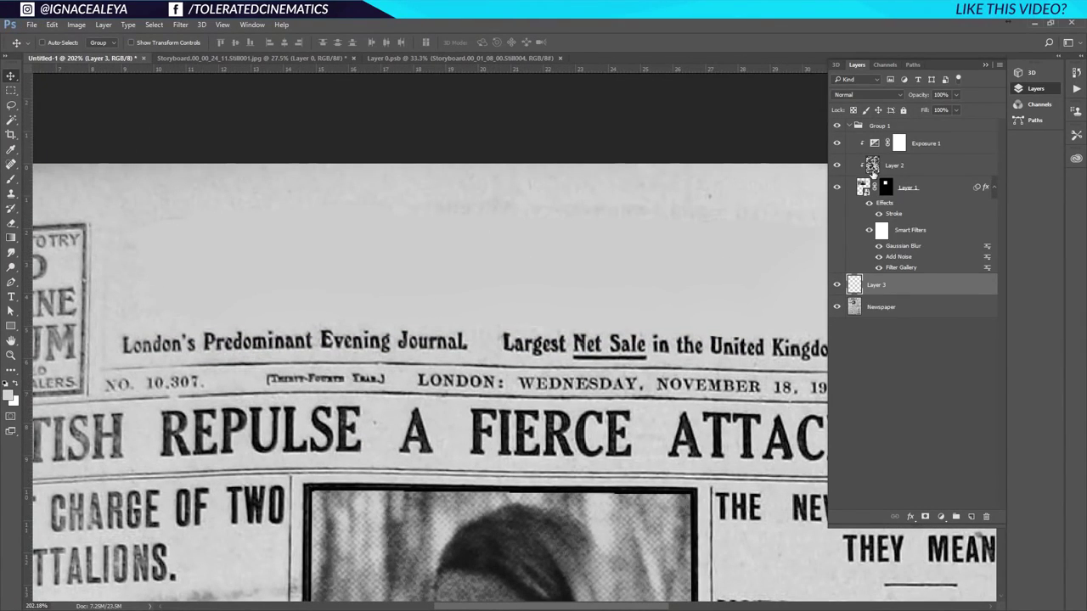
left_click(872, 168)
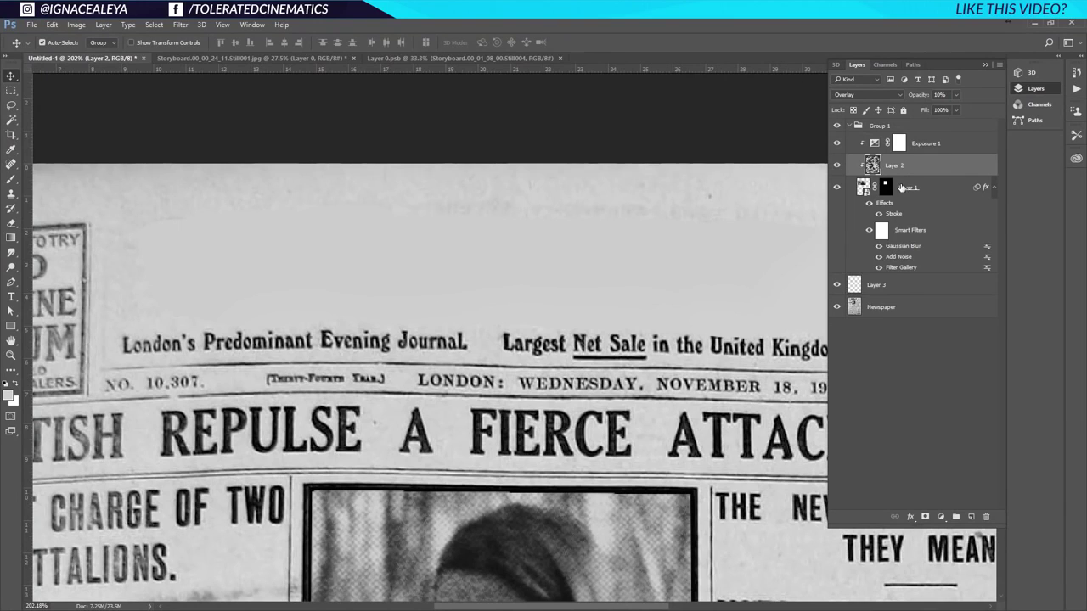
left_click_drag(902, 188, 898, 293)
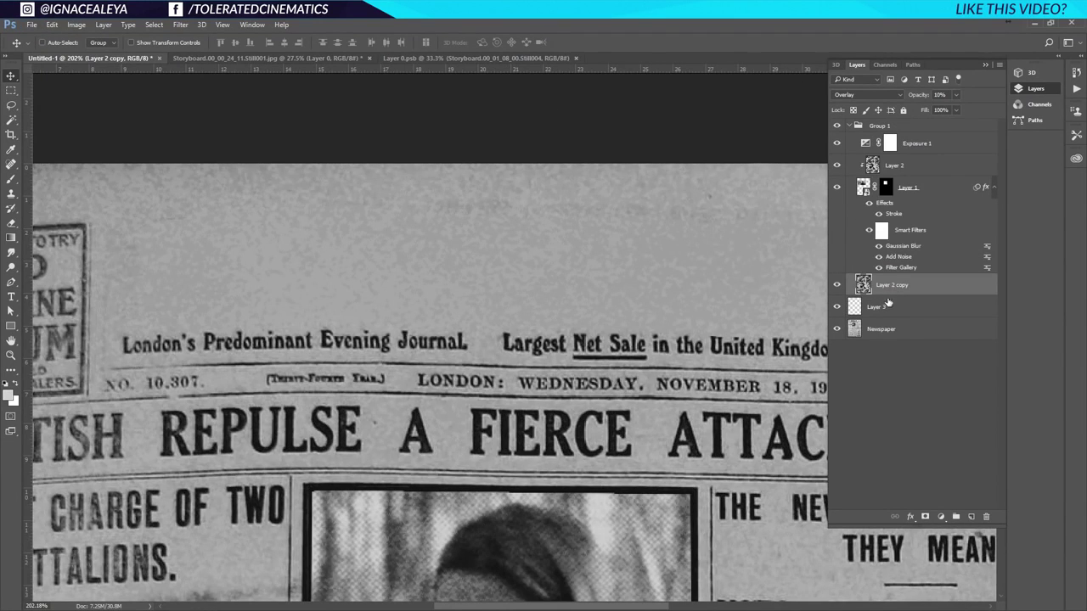
- Move Layer 2 copy out of Group 1, clip it to Layer 3 at 5% opacity
left_click(898, 301)
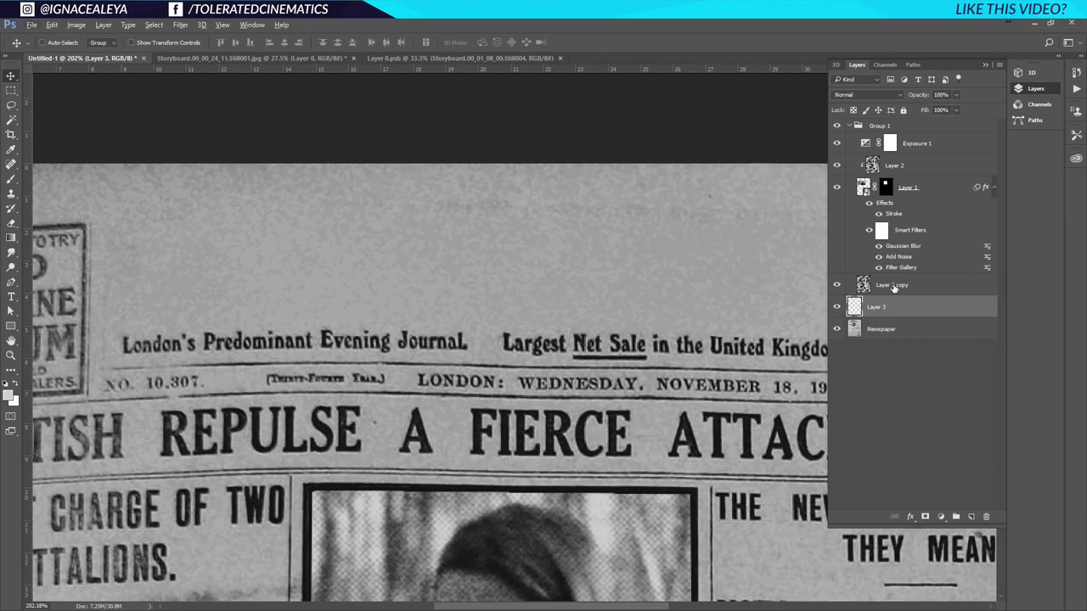
left_click_drag(894, 288, 849, 279)
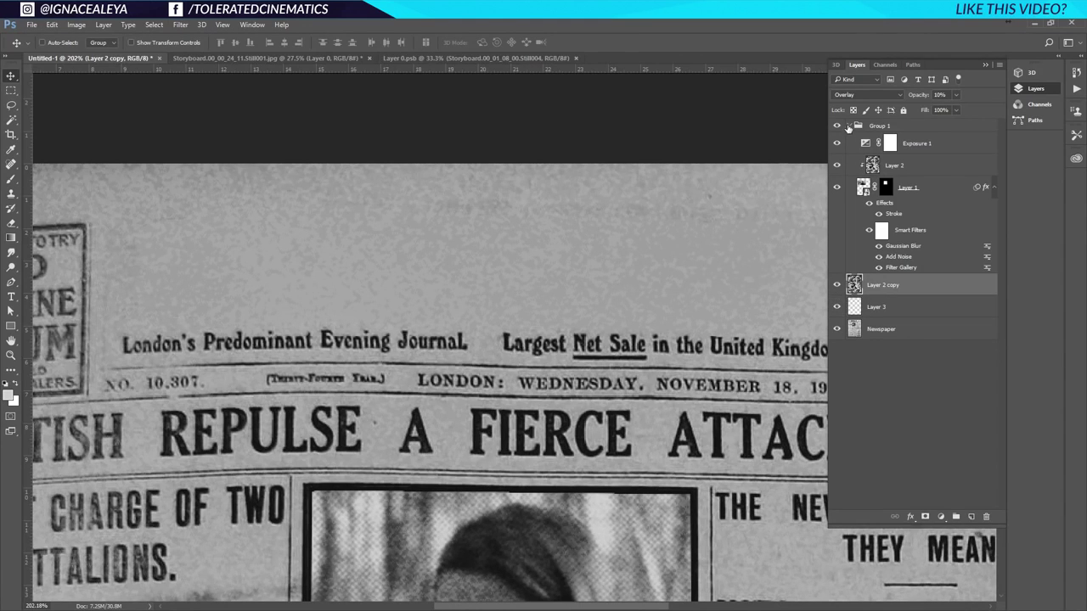
left_click(850, 127)
left_click(851, 154, "alt")
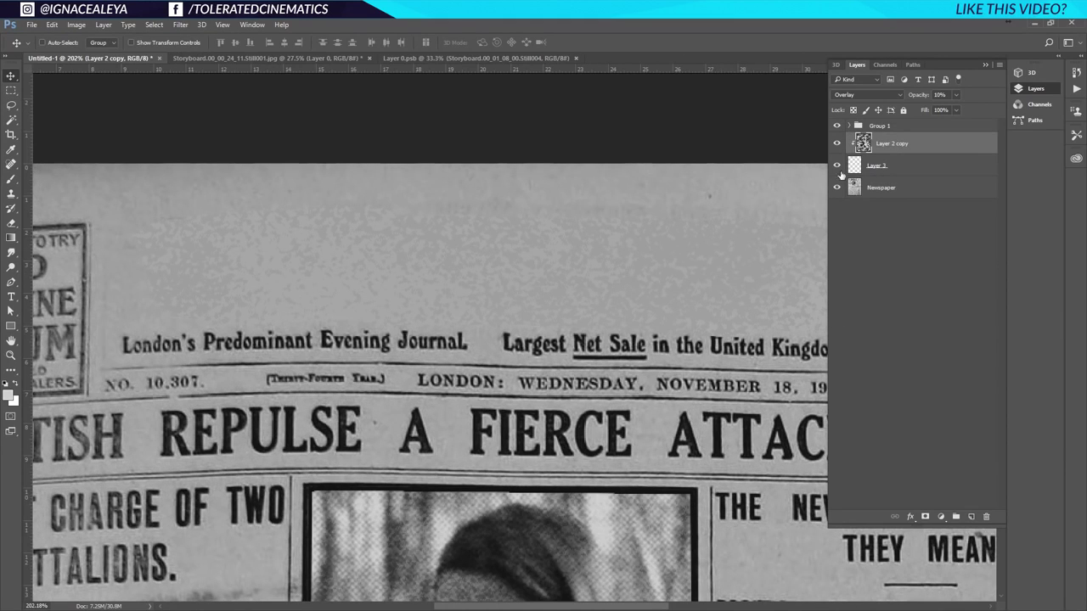
left_click(940, 94)
type("5")
left_click(919, 159)
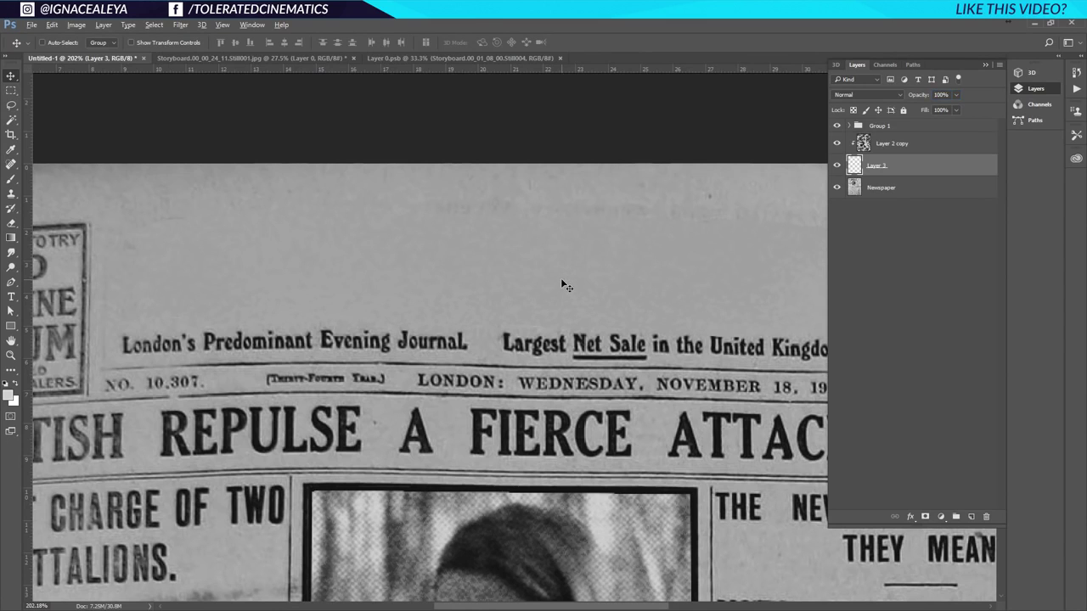
scroll(561, 281, "down", 5)
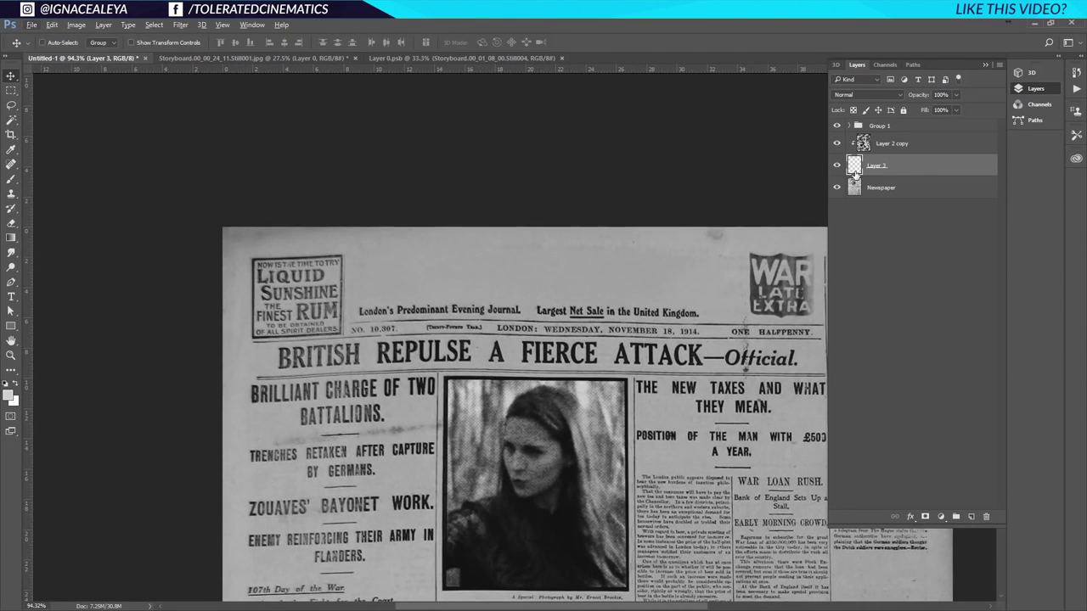
key("t")
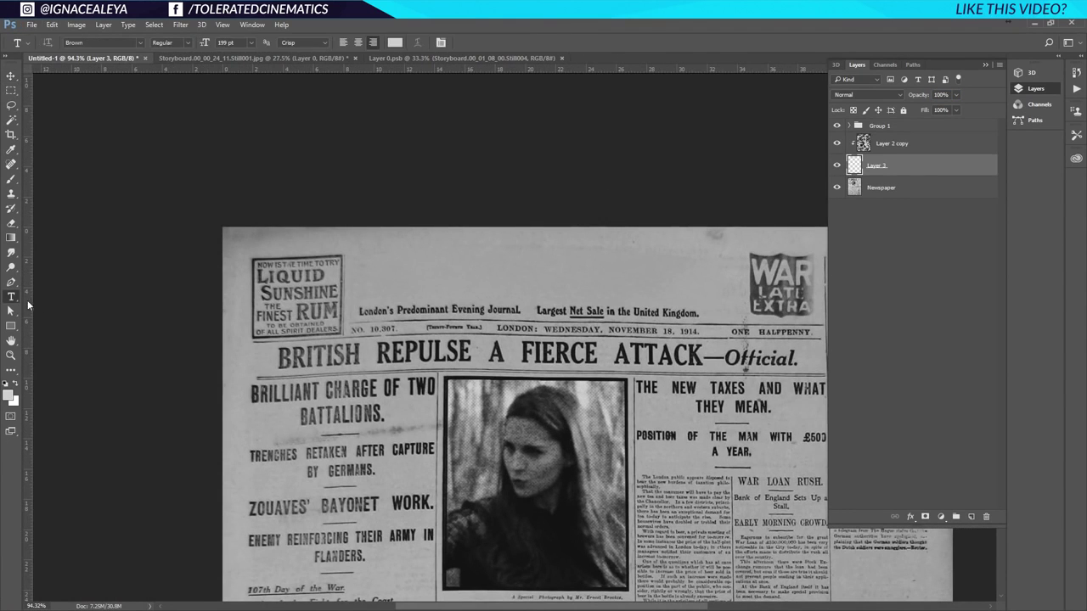
- Create a black TOLERATED CINEMATICS text layer at the top of the stack
left_click(412, 270)
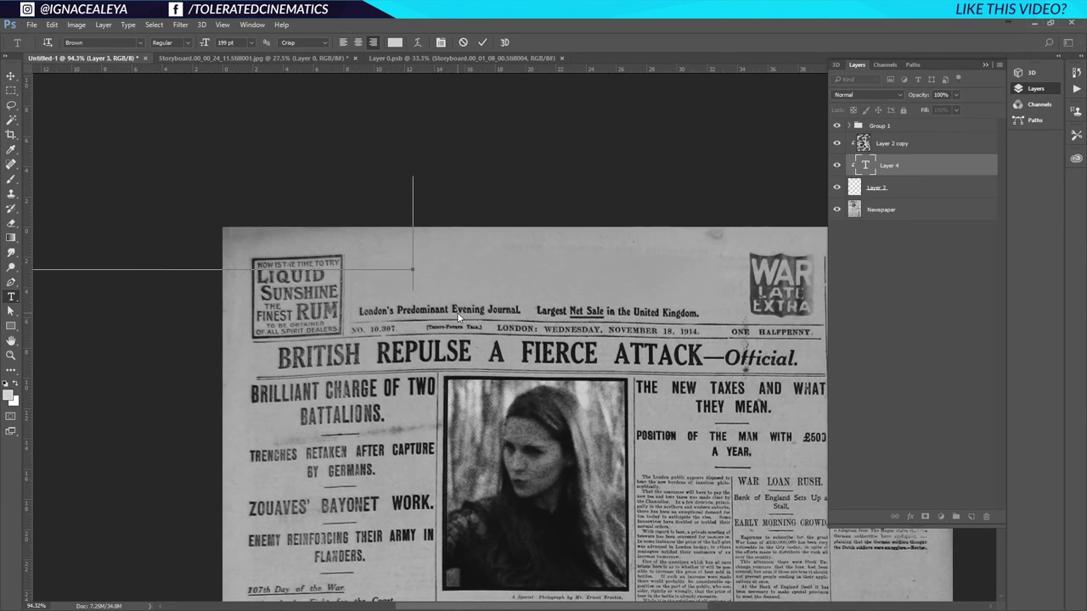
key("ctrl+v")
key("ctrl+a")
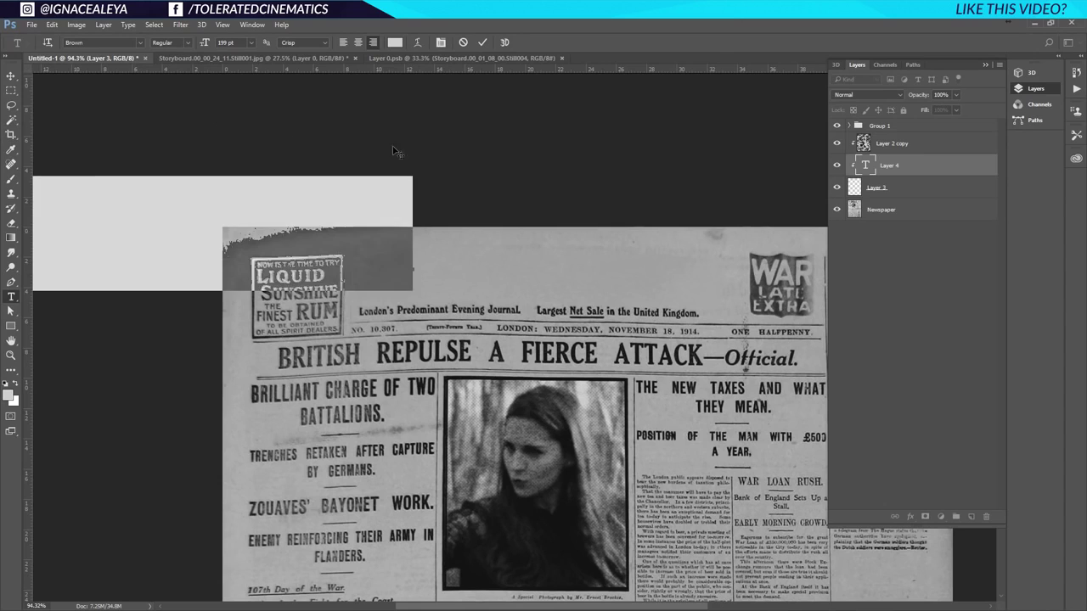
left_click(394, 43)
left_click_drag(758, 359, 749, 452)
left_click(1005, 304)
left_click_drag(916, 168, 916, 126)
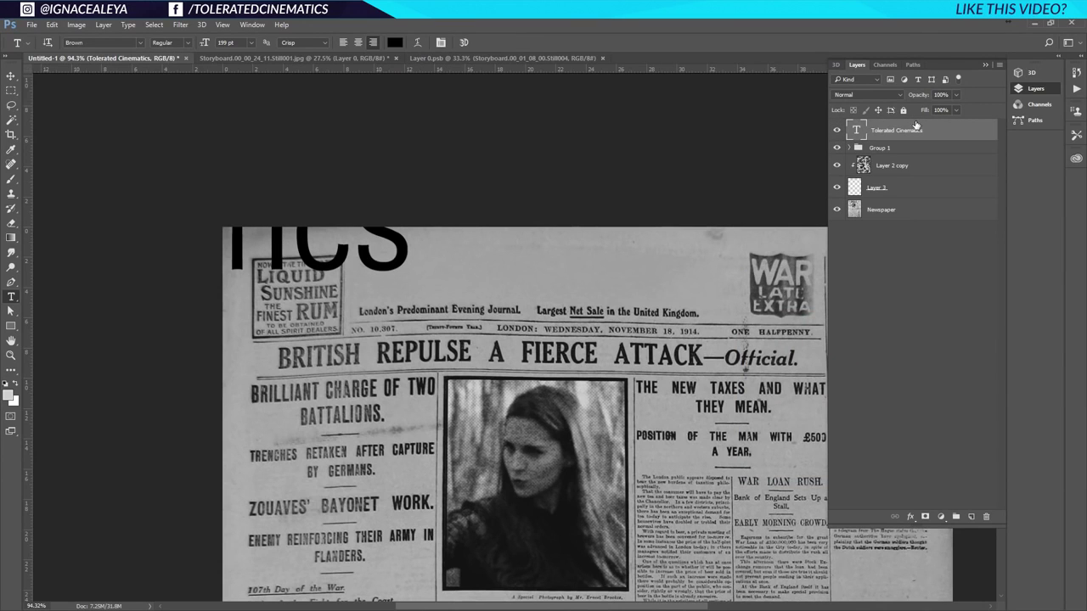
- Slide the headline rightward onto the page
left_click(11, 76)
mouse_move(317, 251)
left_mouse_down()
mouse_move(572, 295)
mouse_move(768, 293)
left_mouse_up()
left_click_drag(543, 297, 807, 293)
left_click_drag(477, 280, 545, 292)
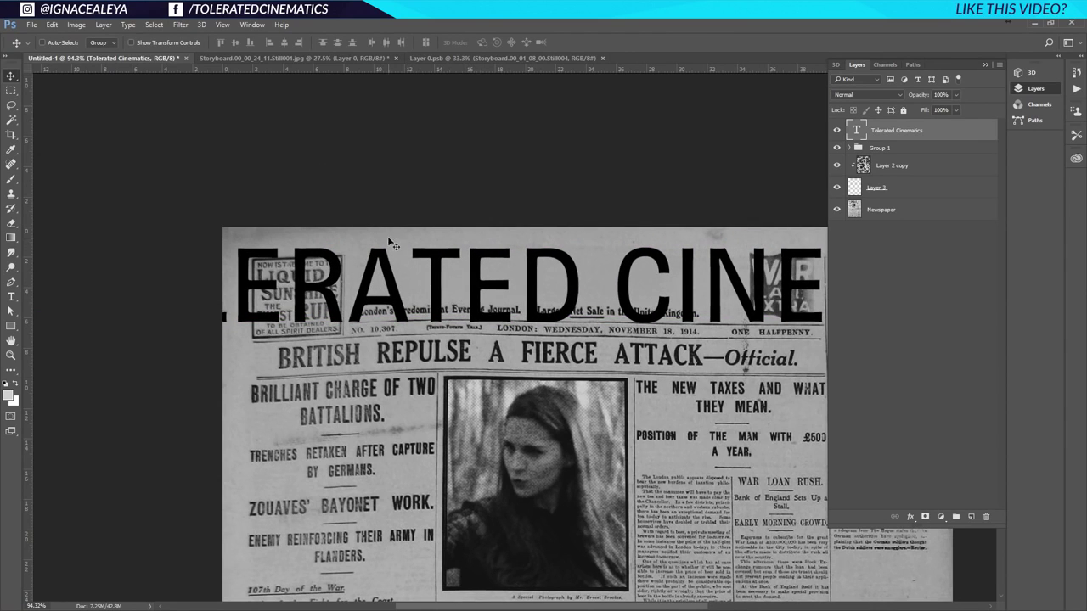
- Centre-align the headline at 72 pt and position it across the top masthead strip
key("t")
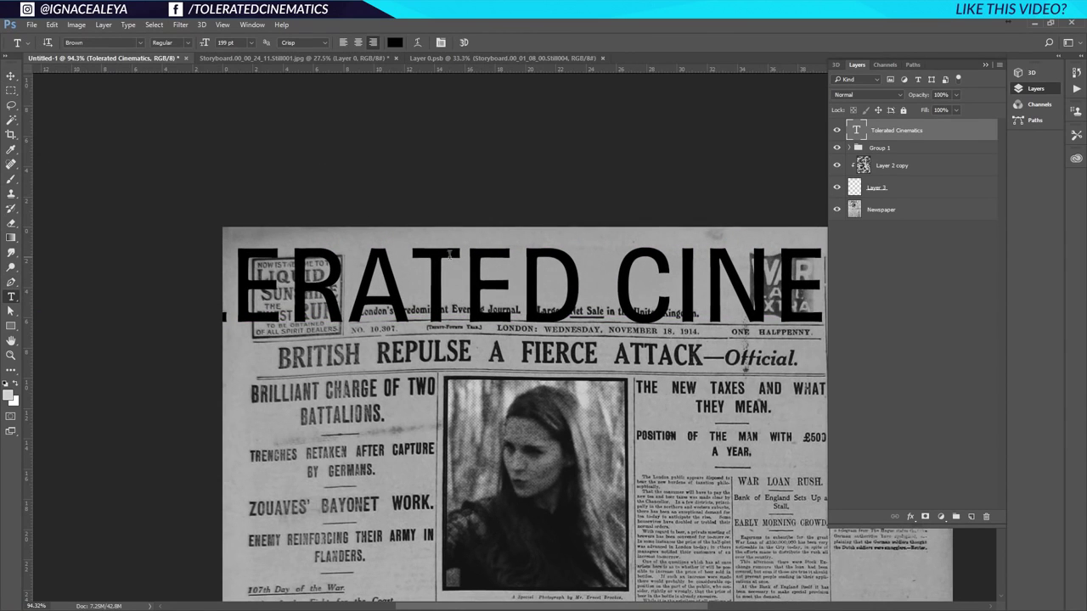
triple_click(408, 284)
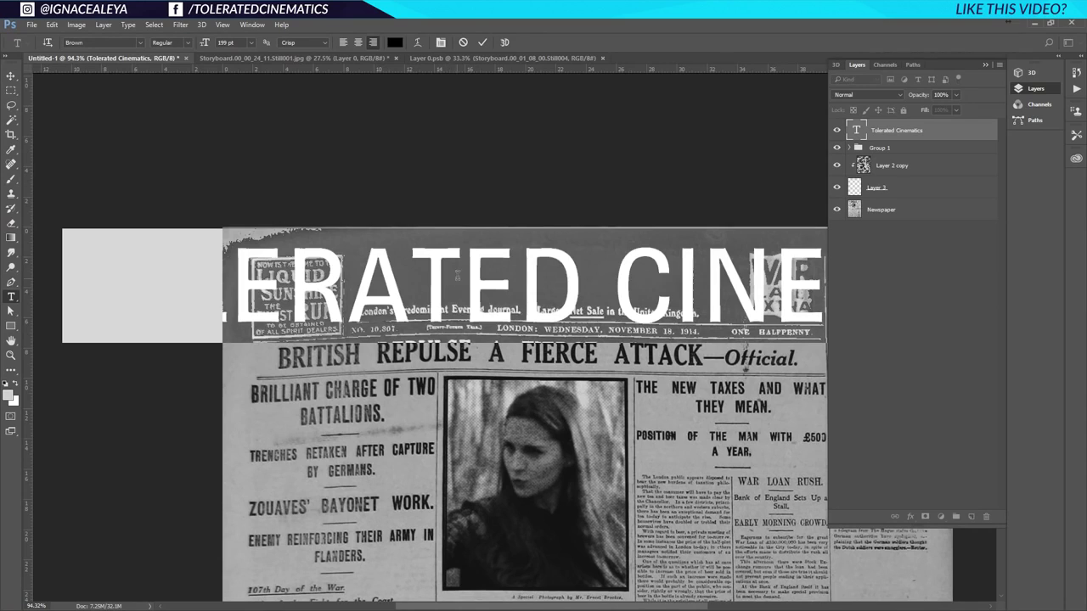
left_click(357, 42)
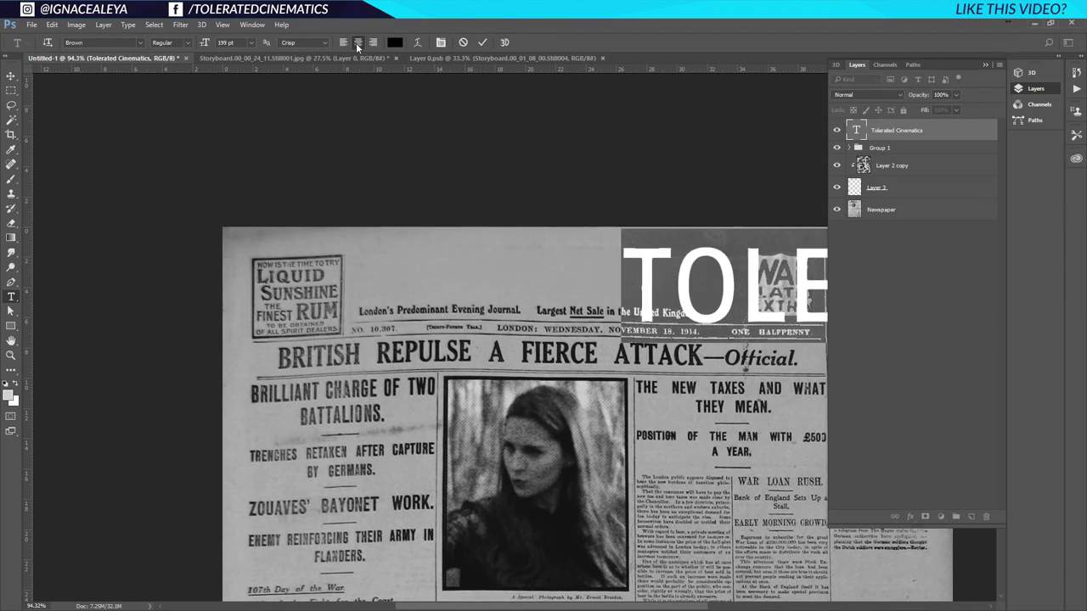
left_click(251, 42)
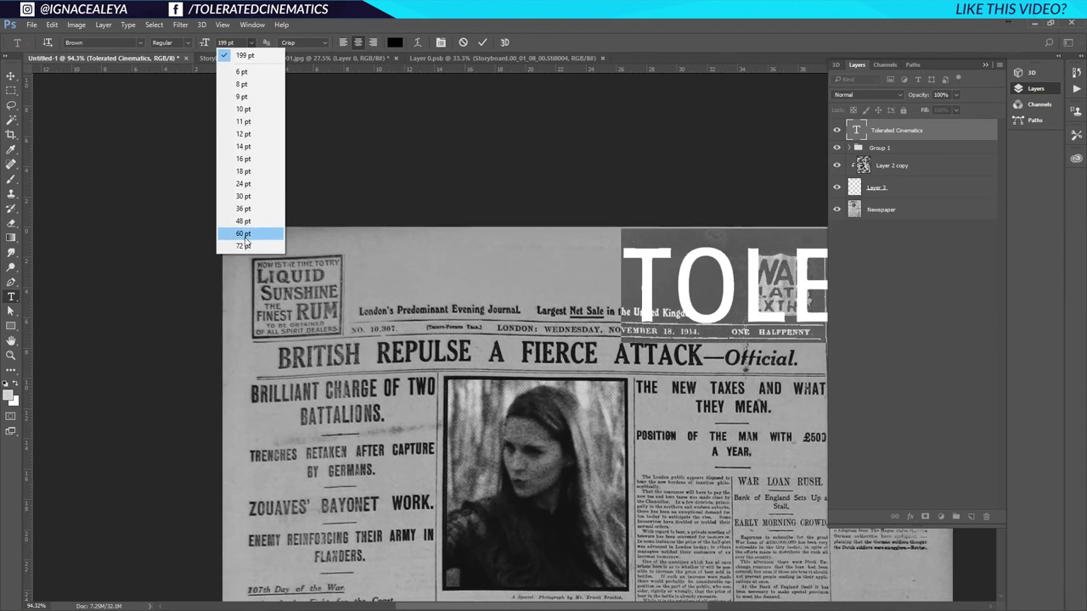
left_click(241, 248)
left_click(10, 77)
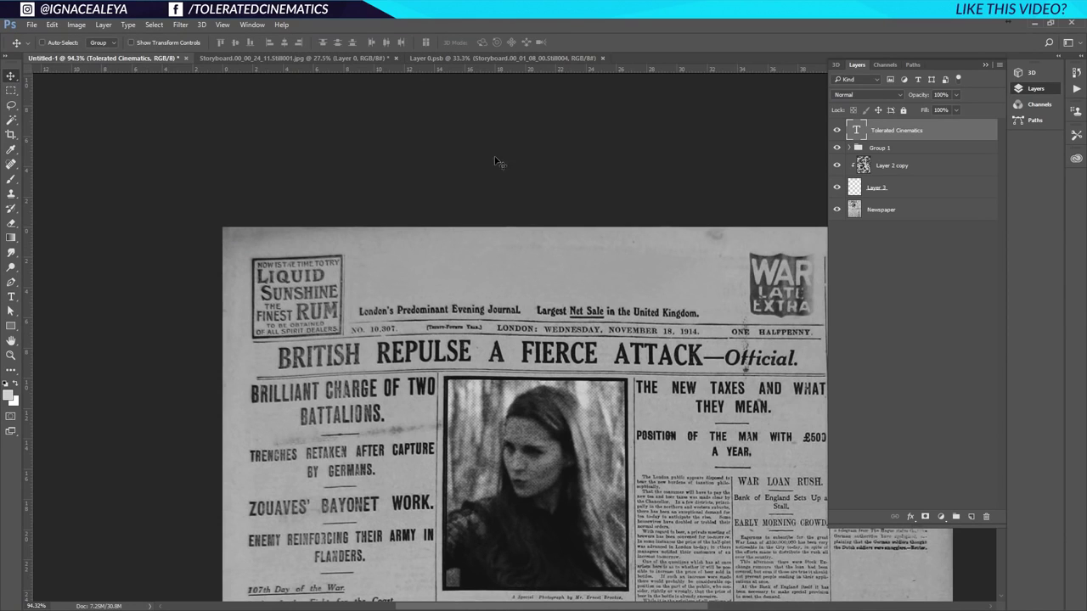
left_click_drag(763, 226, 446, 234)
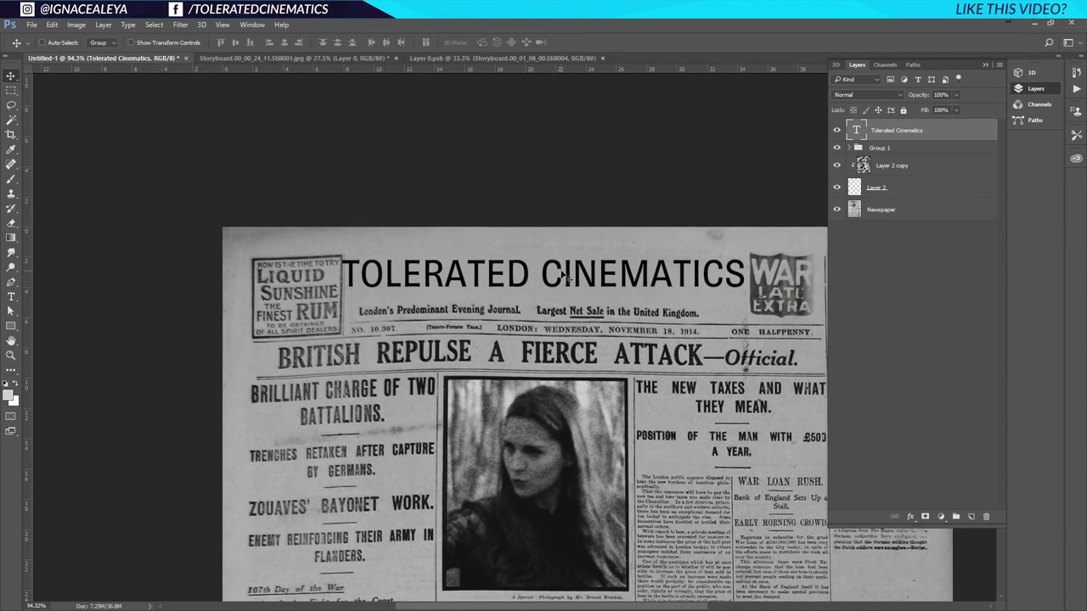
- Change the TOLERATED CINEMATICS headline font to Algerian and commit the text
key("t")
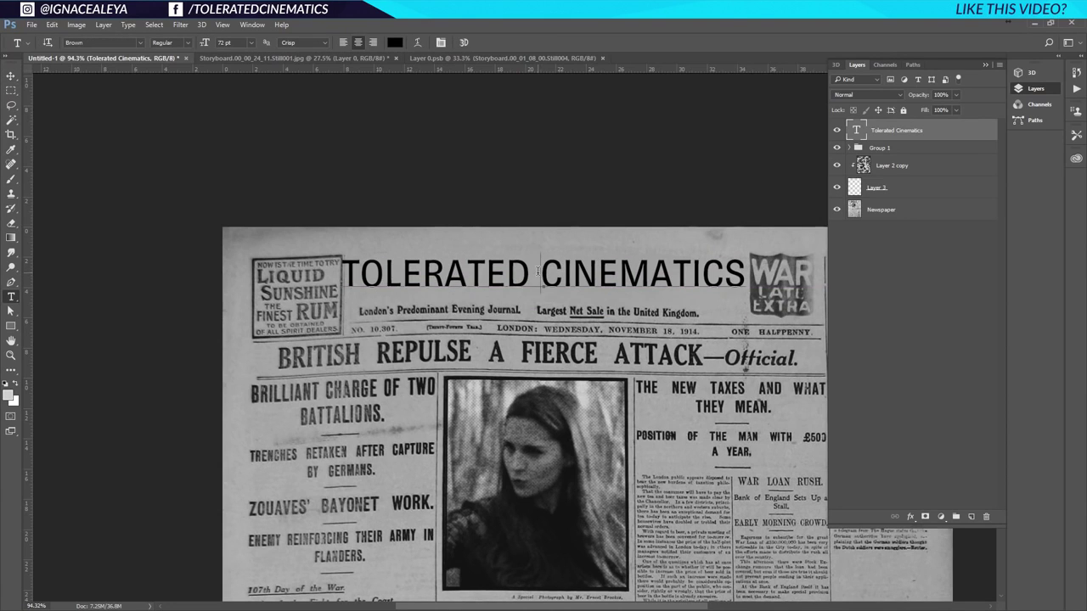
triple_click(537, 271)
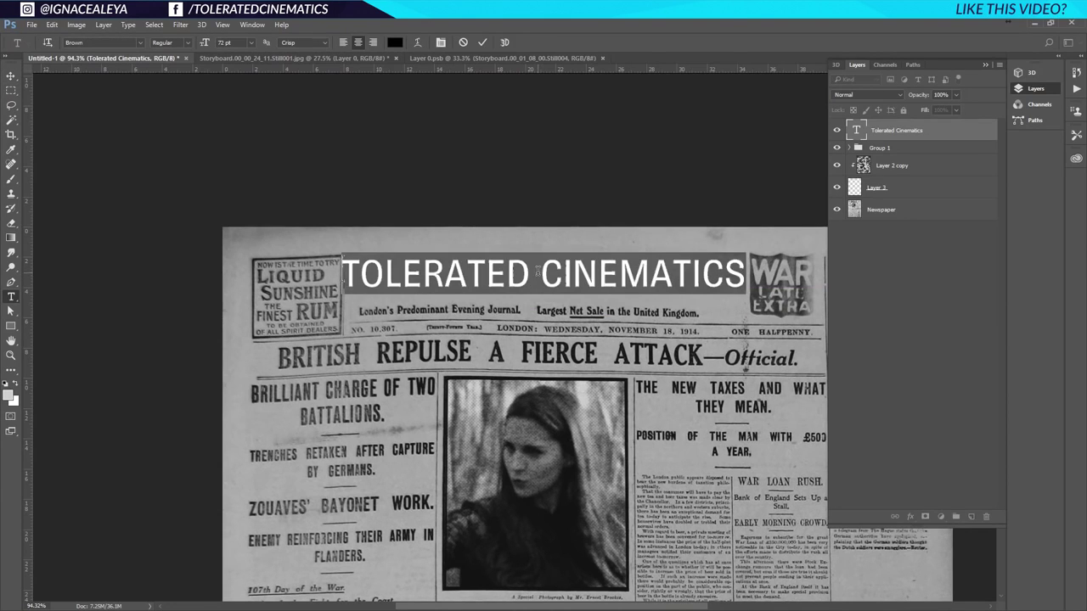
left_click(125, 43)
left_click(140, 42)
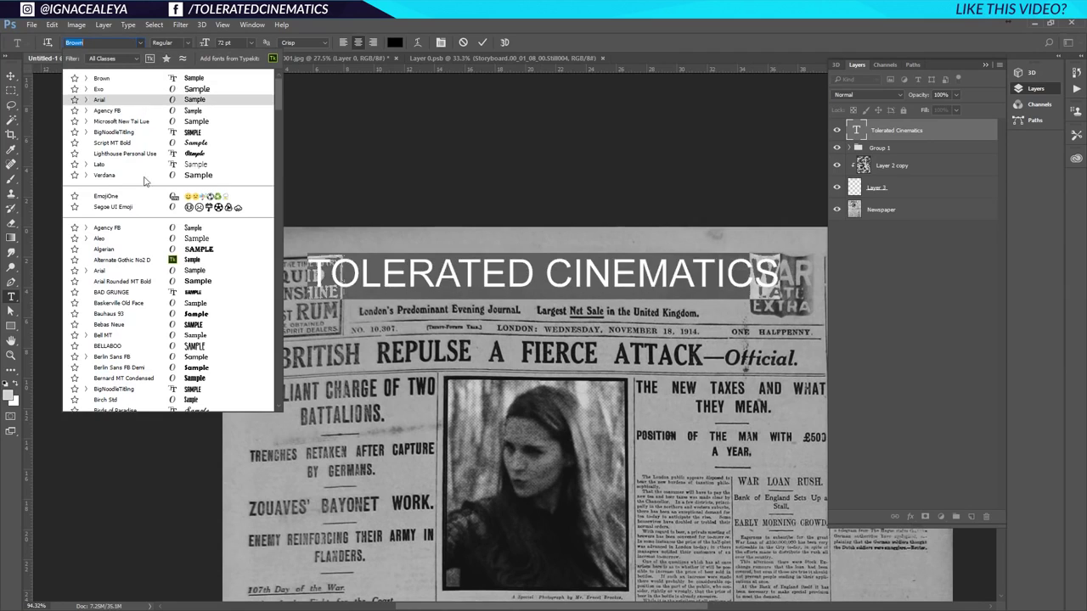
left_click(164, 252)
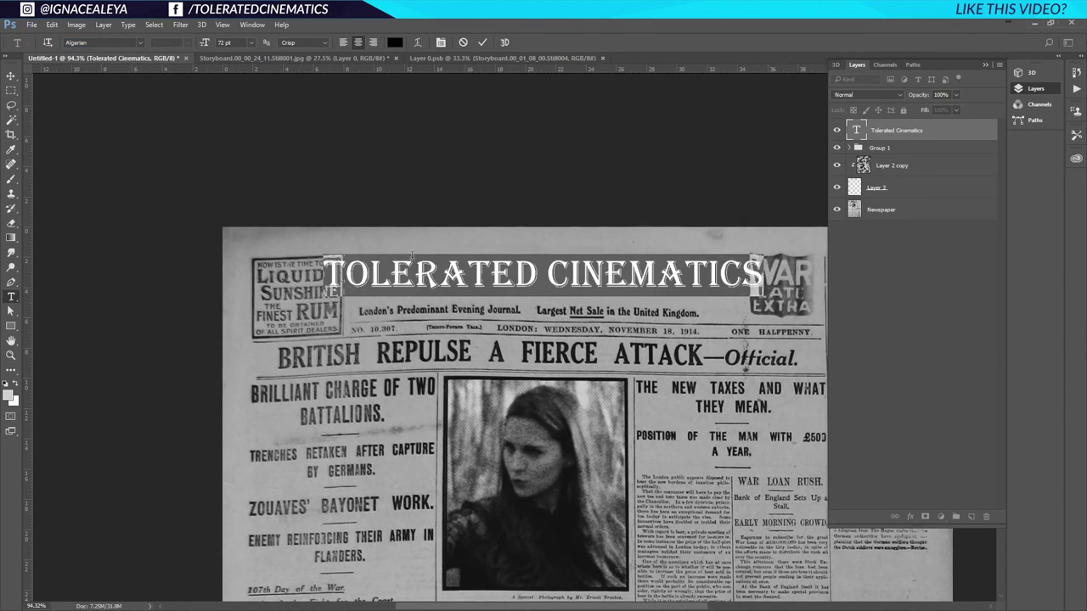
left_click(404, 271)
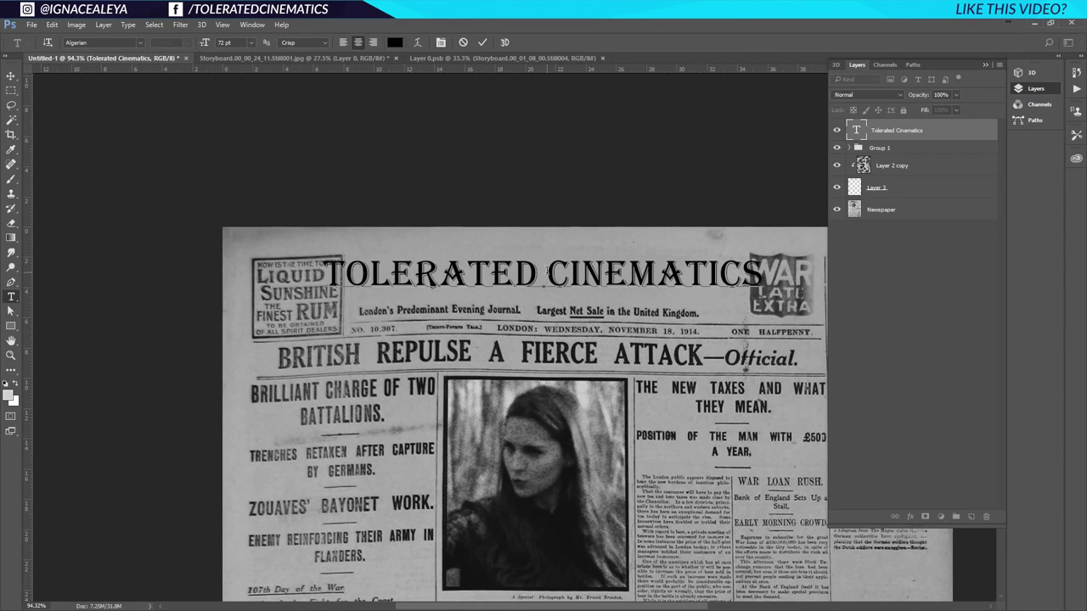
left_click(11, 78)
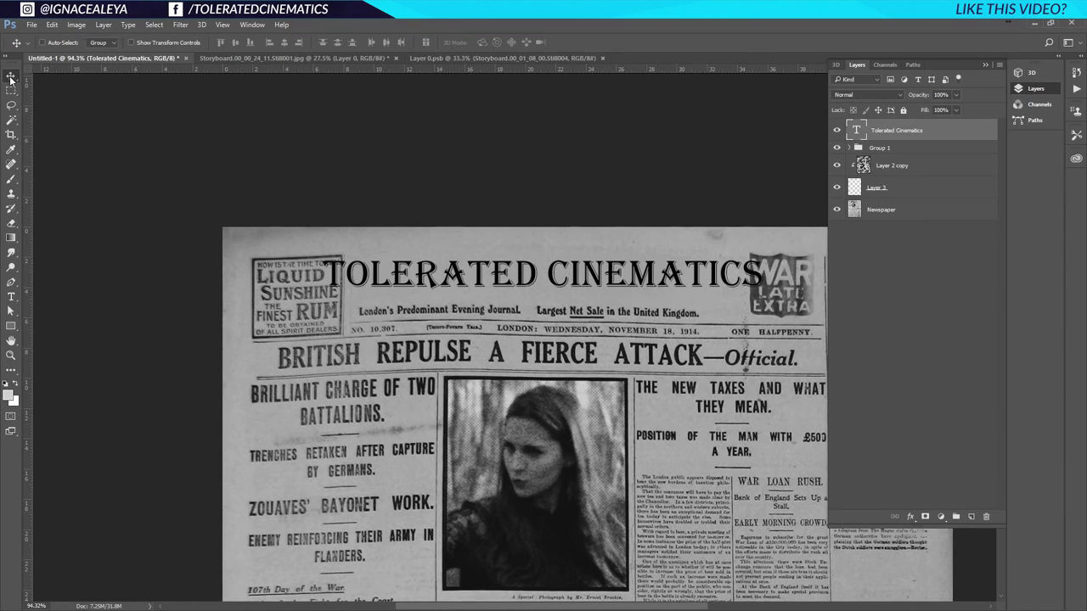
- Transform the masthead to about 85% width and stretch it taller to fit between the adverts
key("ctrl+t")
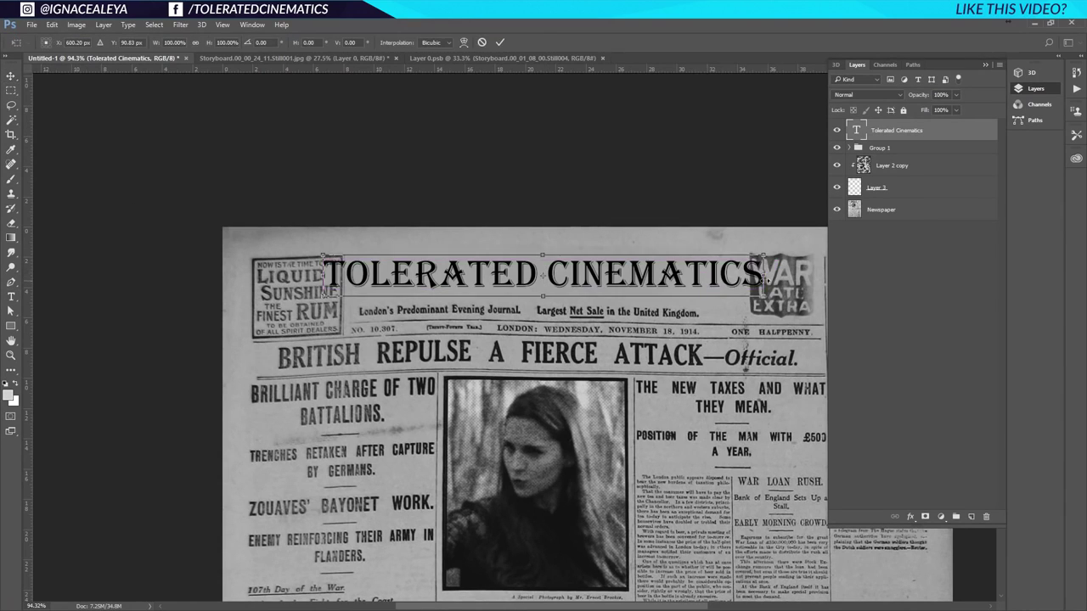
left_click_drag(767, 275, 677, 289)
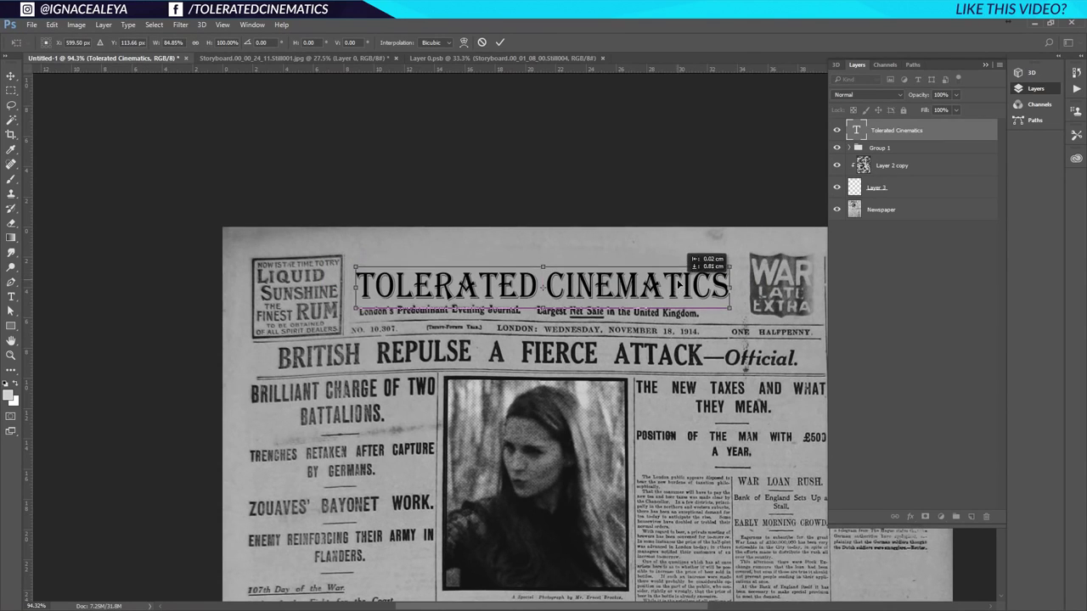
left_click_drag(543, 265, 547, 247)
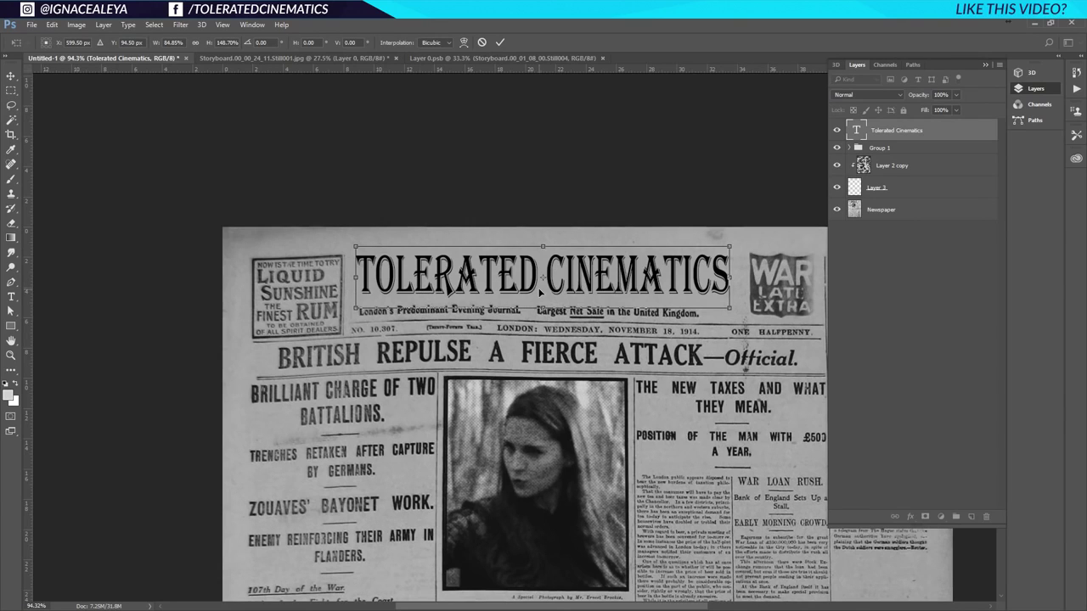
key("Return")
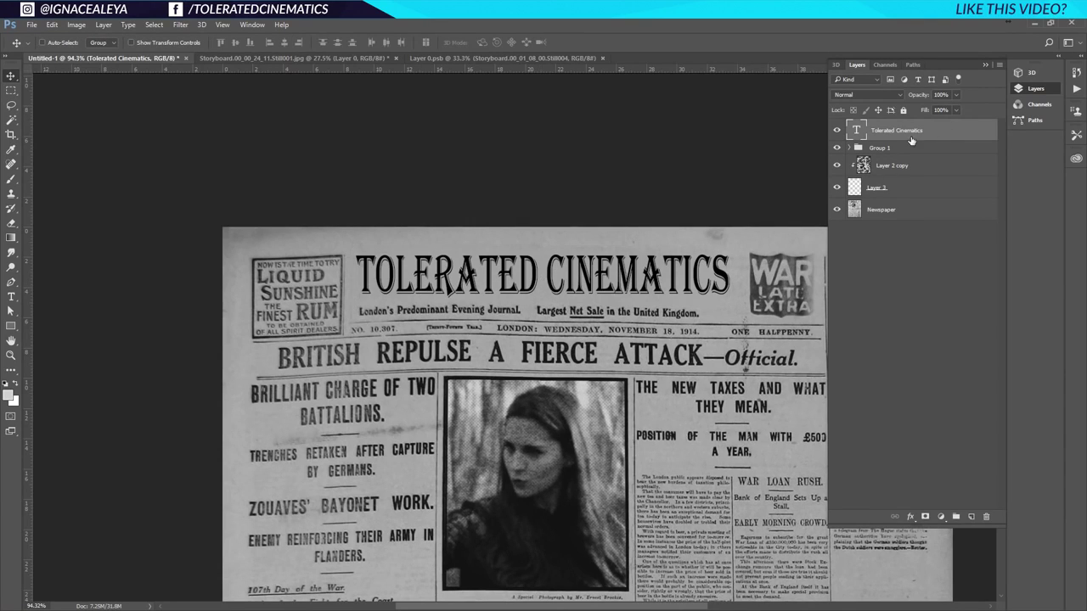
- Duplicate the masthead layer, hide the original text, and rasterize the copy
key("ctrl+j")
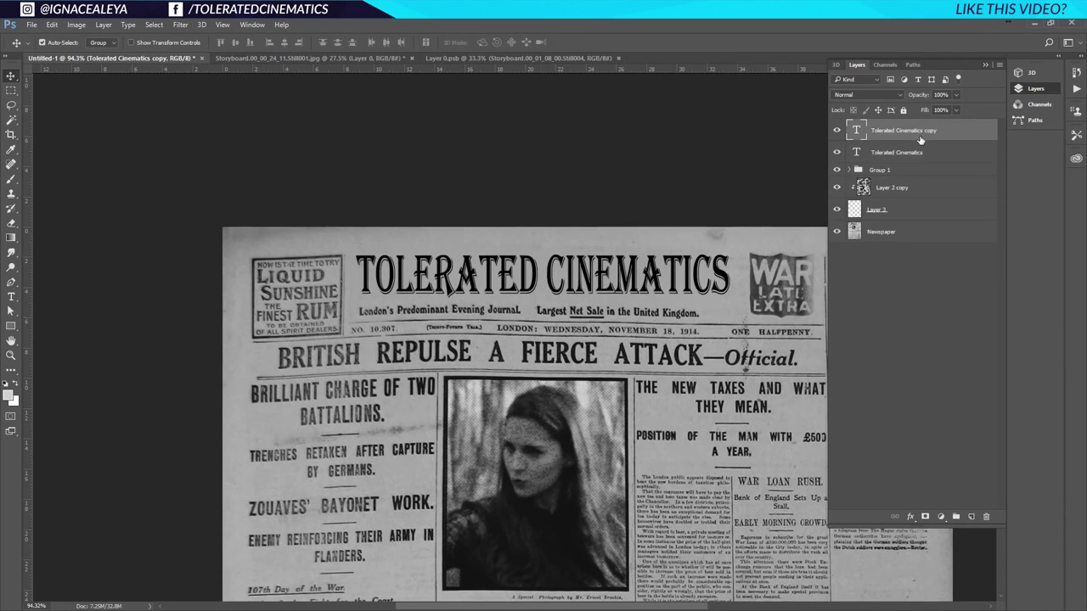
left_click(838, 151)
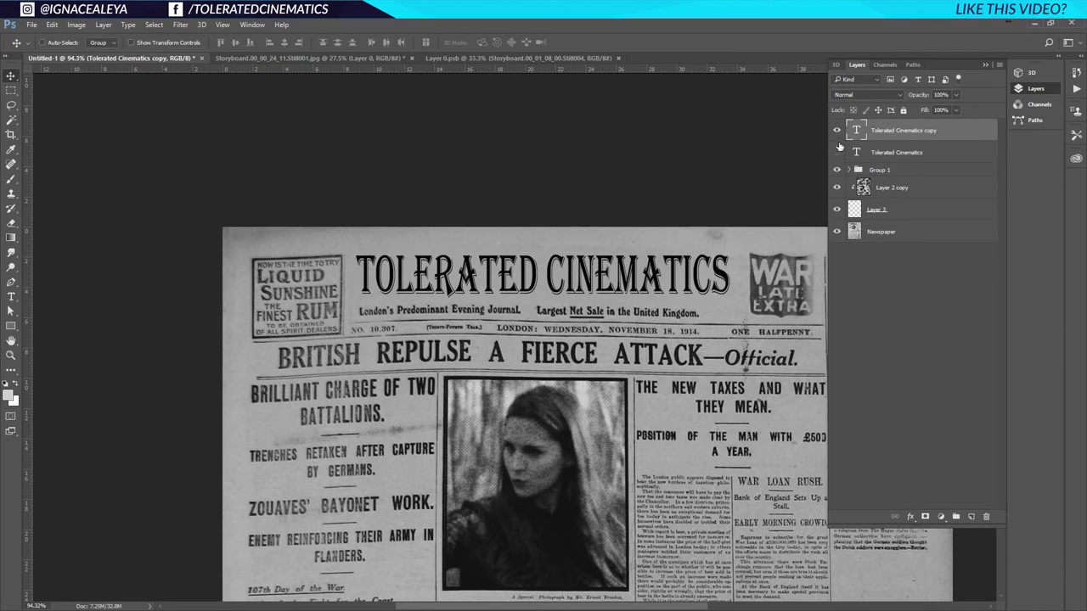
right_click(948, 129)
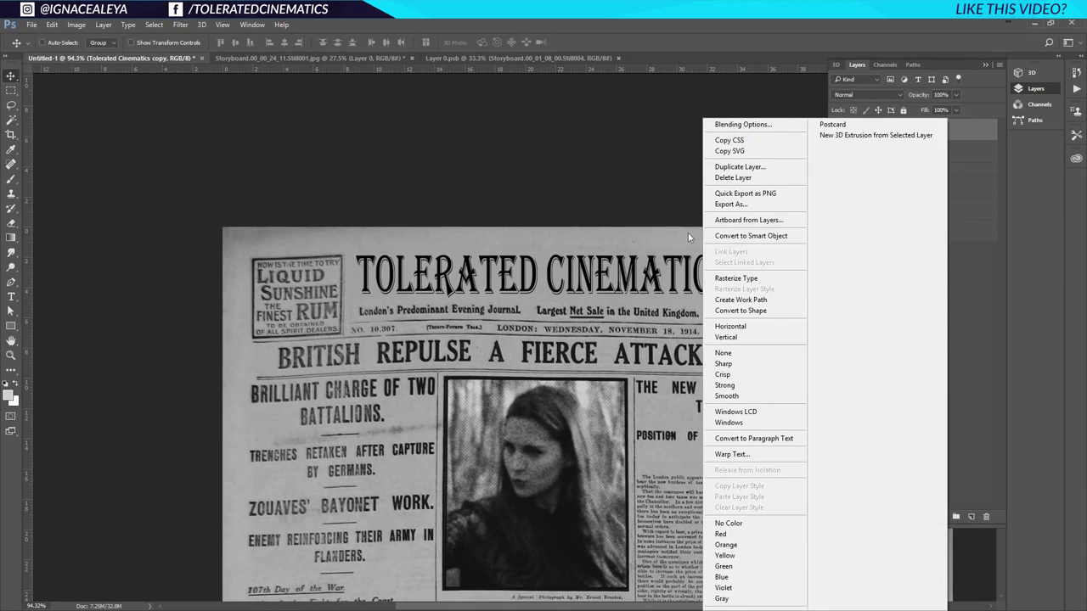
left_click(736, 279)
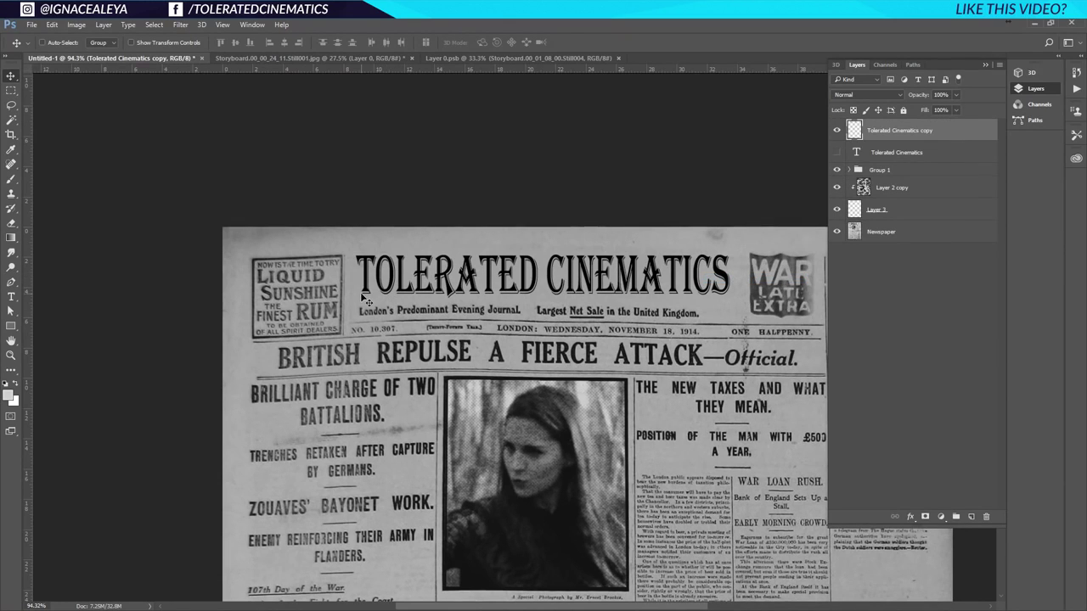
- Apply a slight custom warp to the rasterized masthead's lower edge and letters
key("ctrl+t")
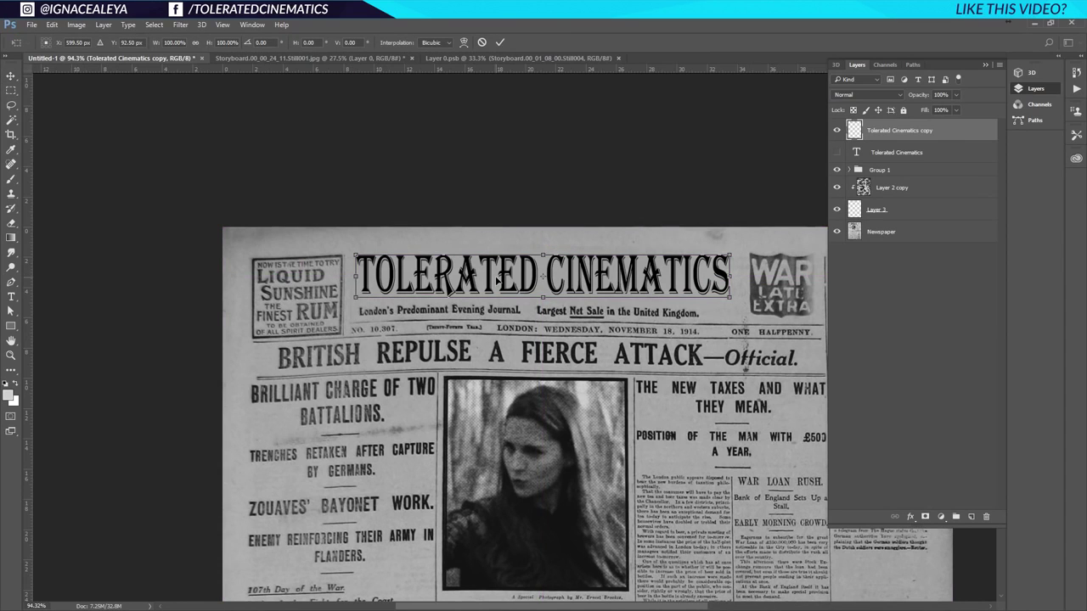
right_click(498, 279)
left_click(554, 369)
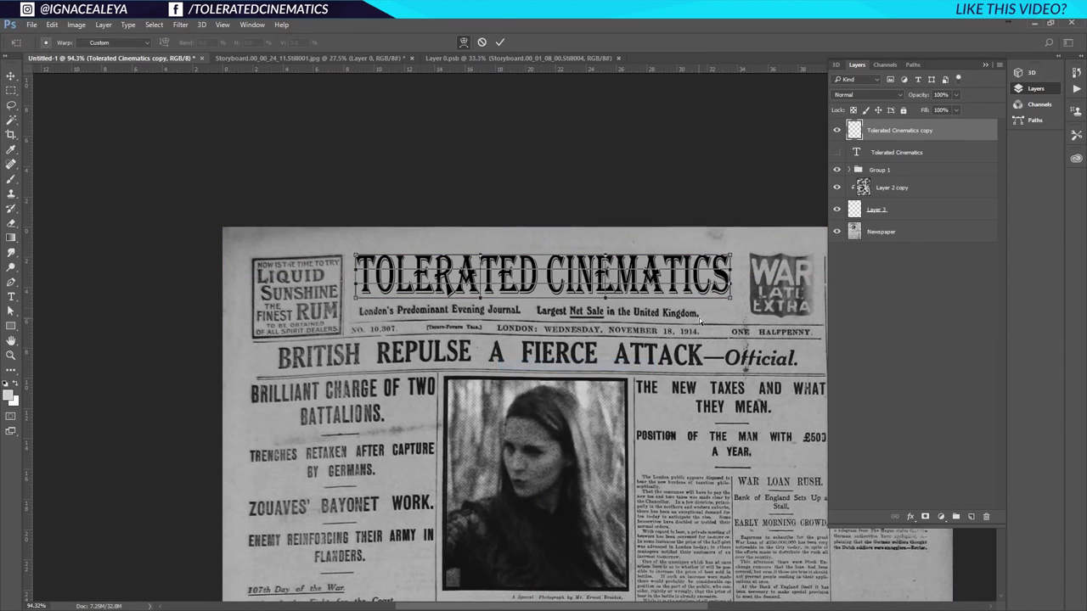
left_click_drag(729, 296, 730, 303)
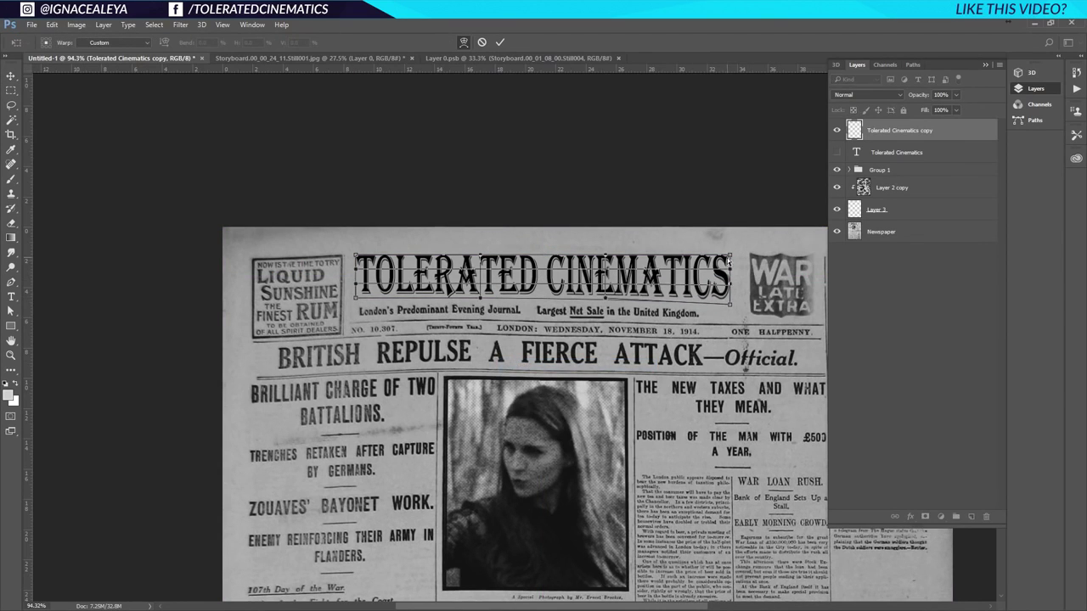
left_click_drag(354, 303, 354, 305)
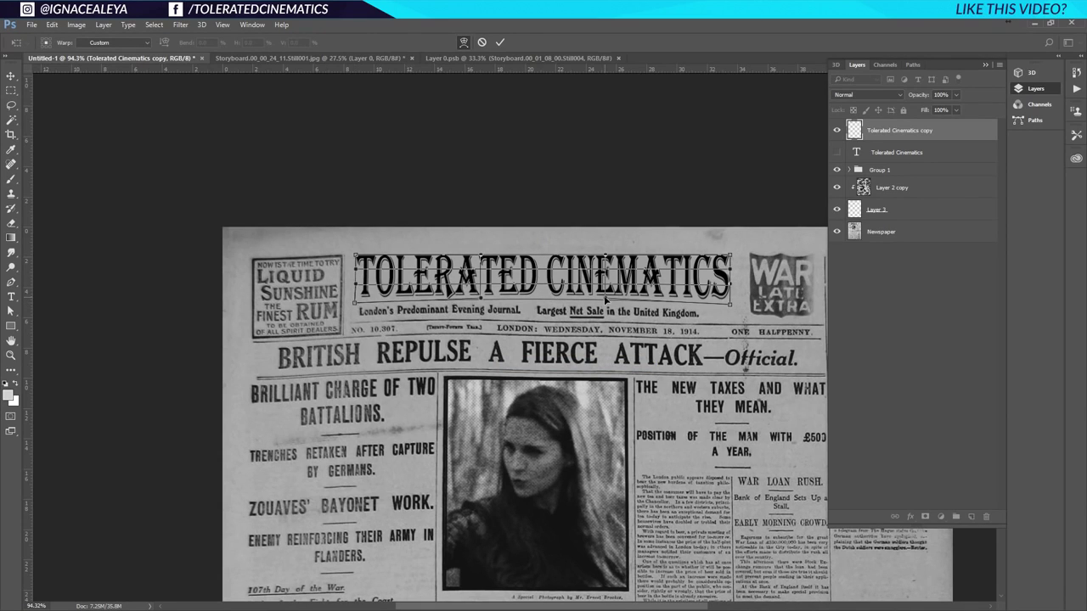
left_click_drag(606, 302, 605, 302)
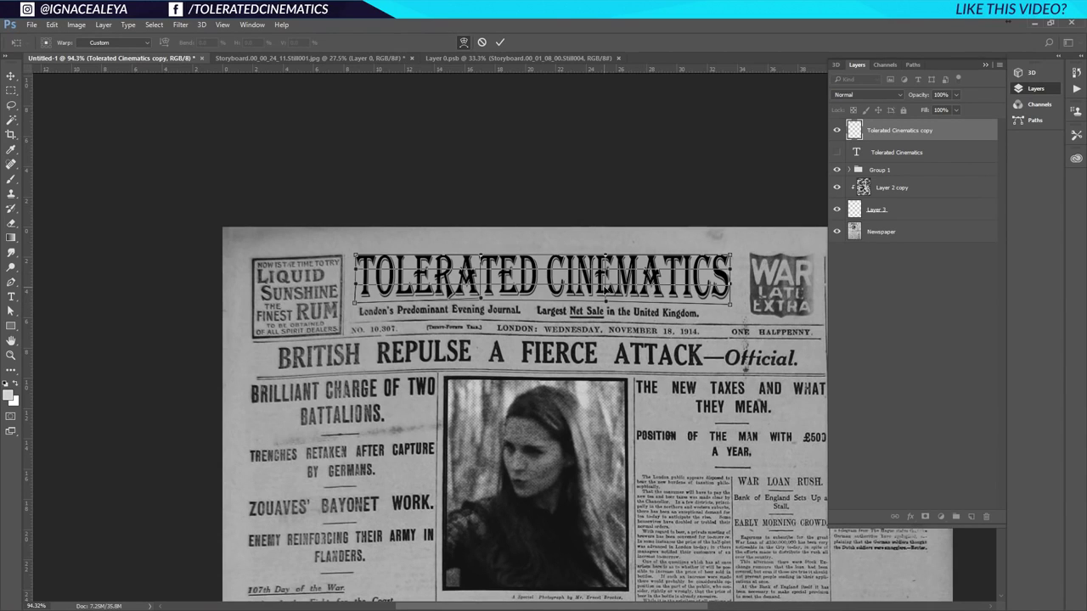
left_click_drag(606, 288, 606, 289)
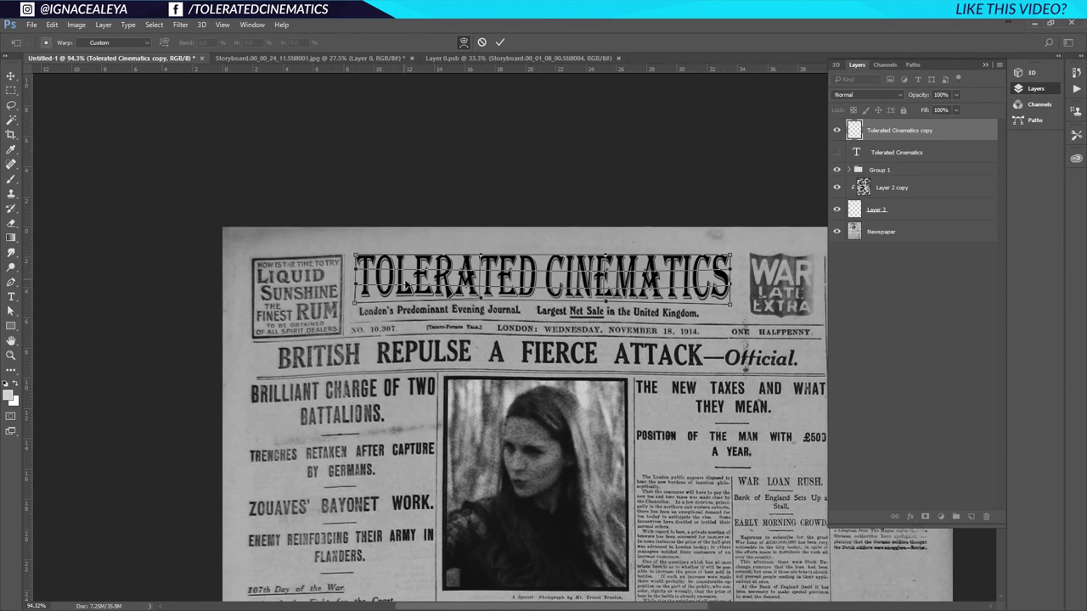
key("Return")
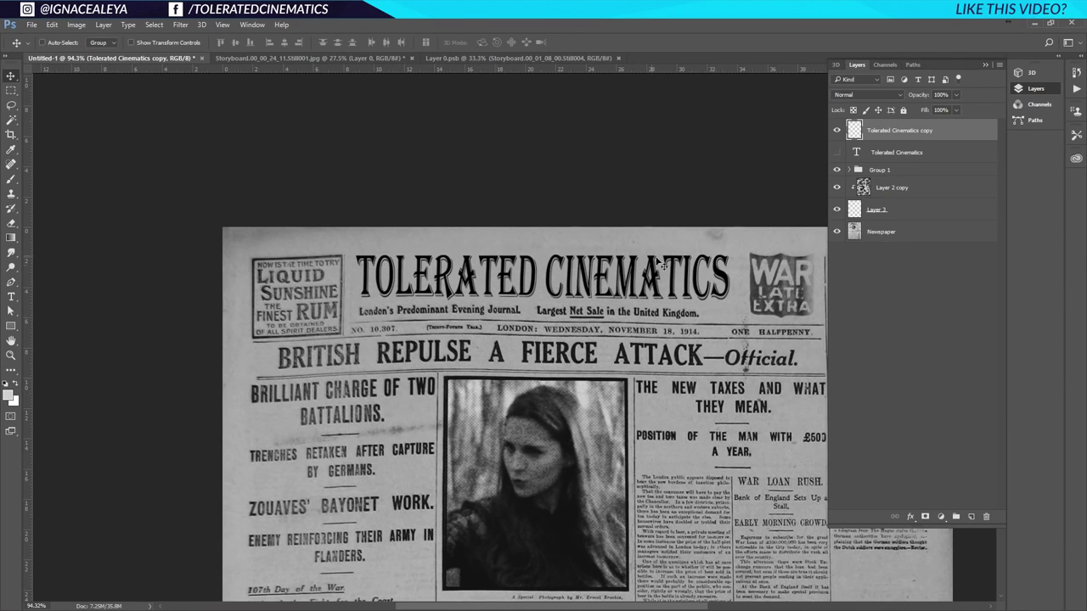
- Lower the masthead copy layer's opacity in the Layers panel
scroll(640, 383, "down", 3)
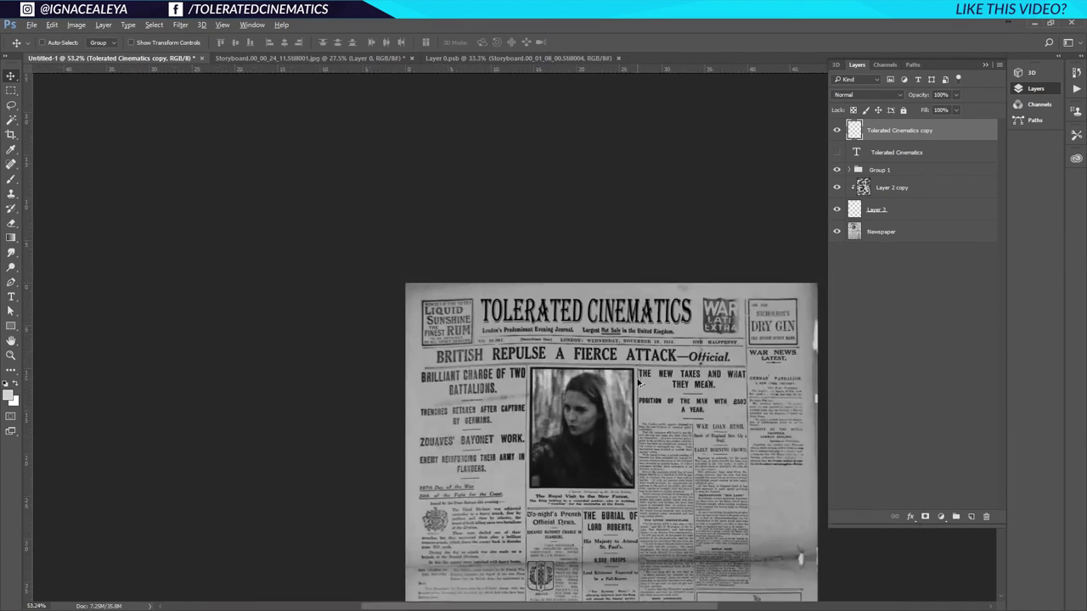
scroll(640, 383, "down", 1)
scroll(478, 285, "up", 4)
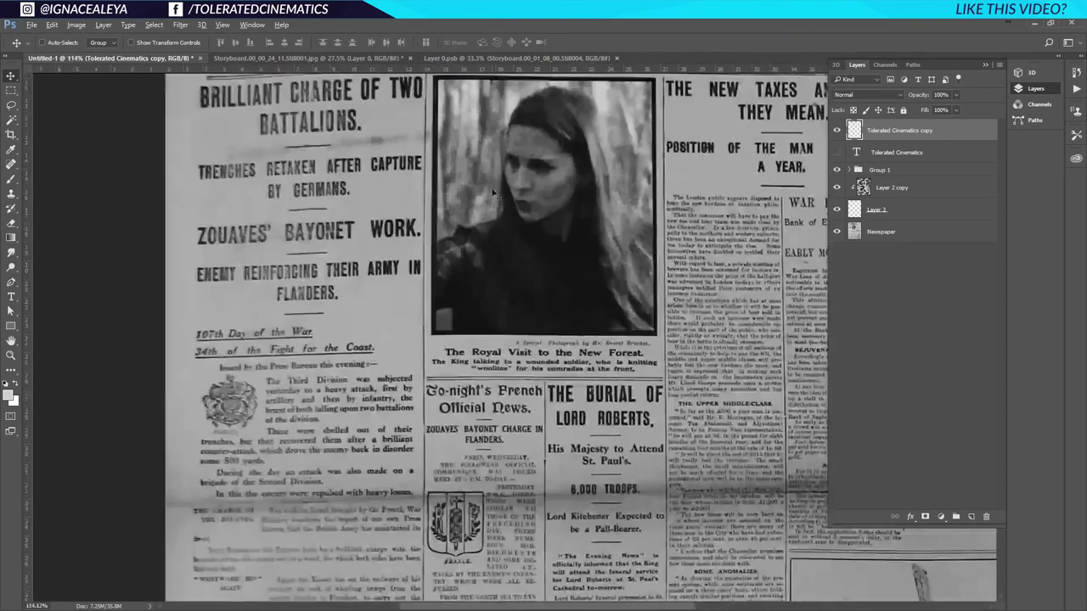
scroll(480, 287, "up", 3)
scroll(480, 289, "up", 3)
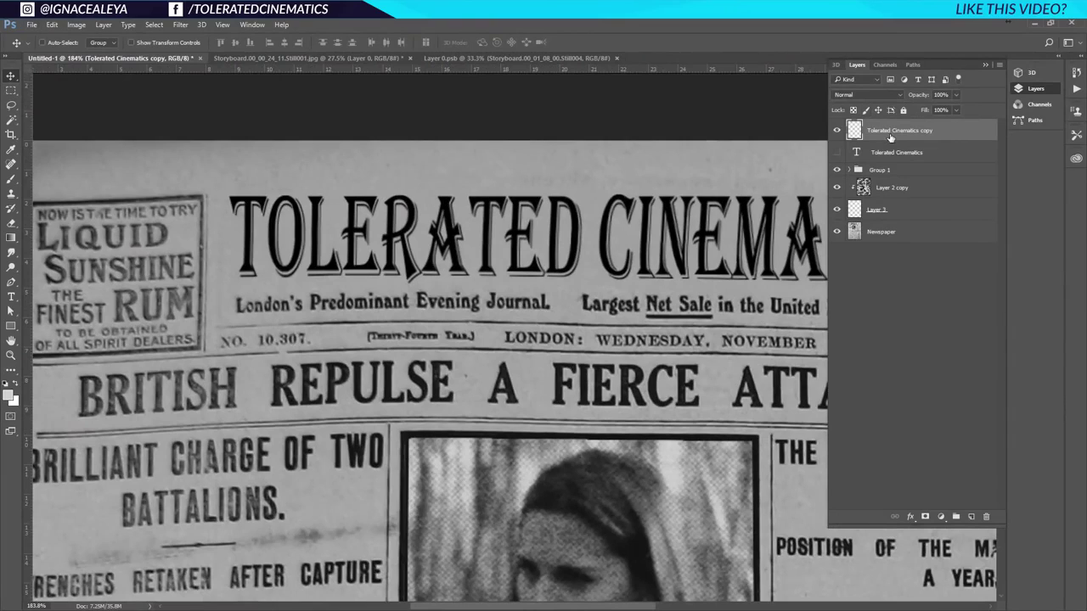
left_click(941, 94)
type("85")
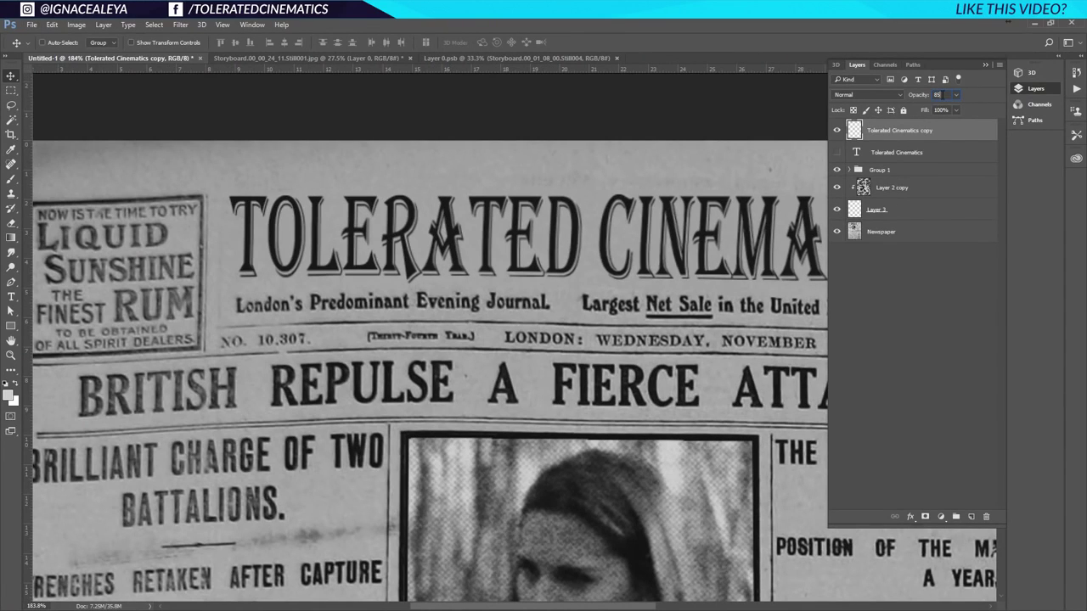
left_click(882, 311)
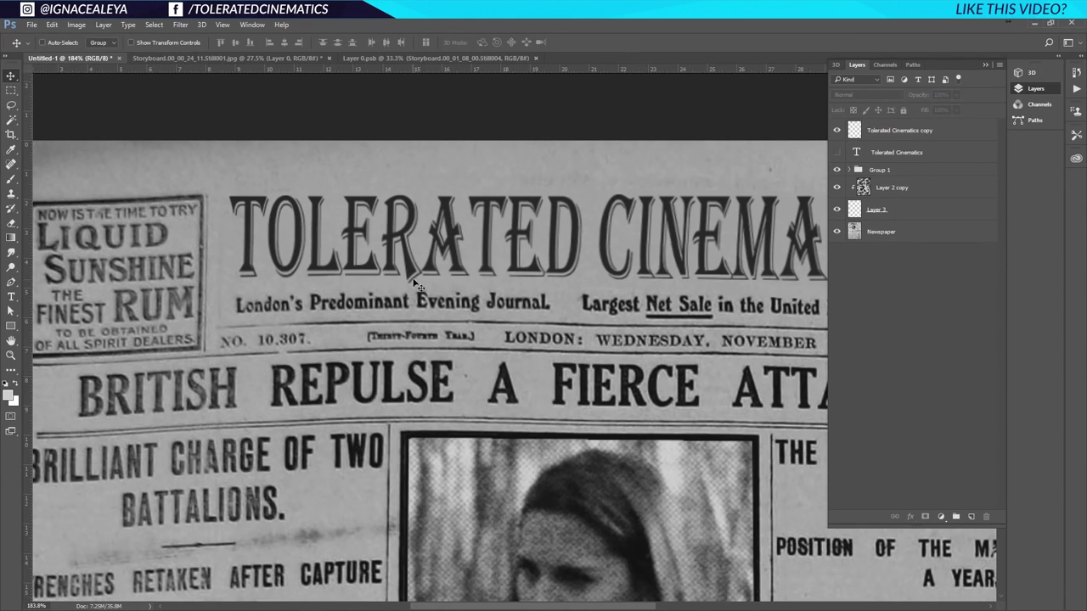
left_click(941, 135)
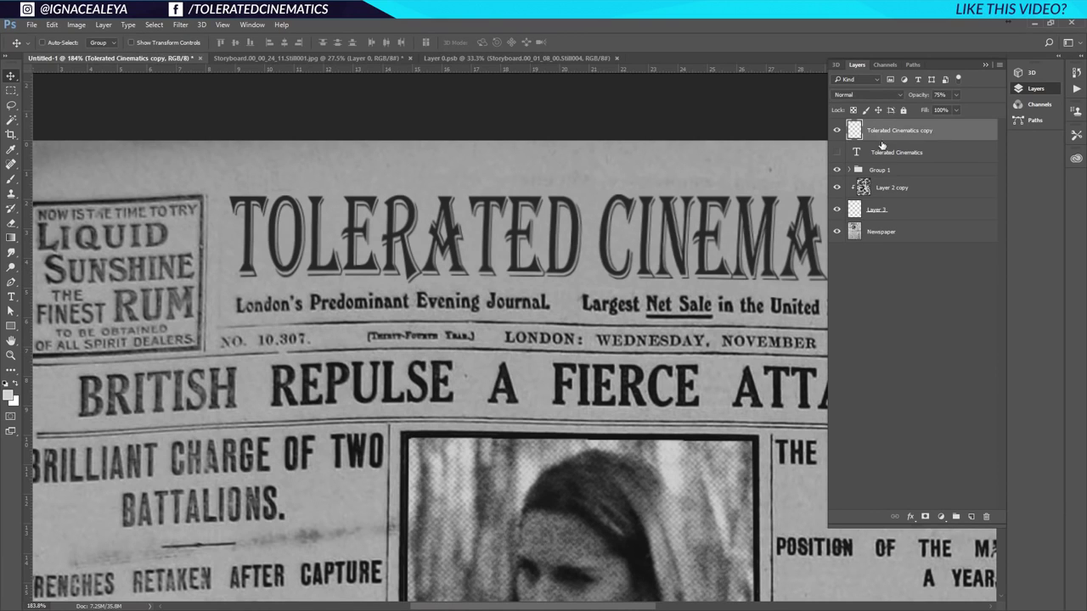
- Soften the masthead copy with a 0.2-pixel Gaussian Blur
left_click(180, 24)
mouse_move(211, 153)
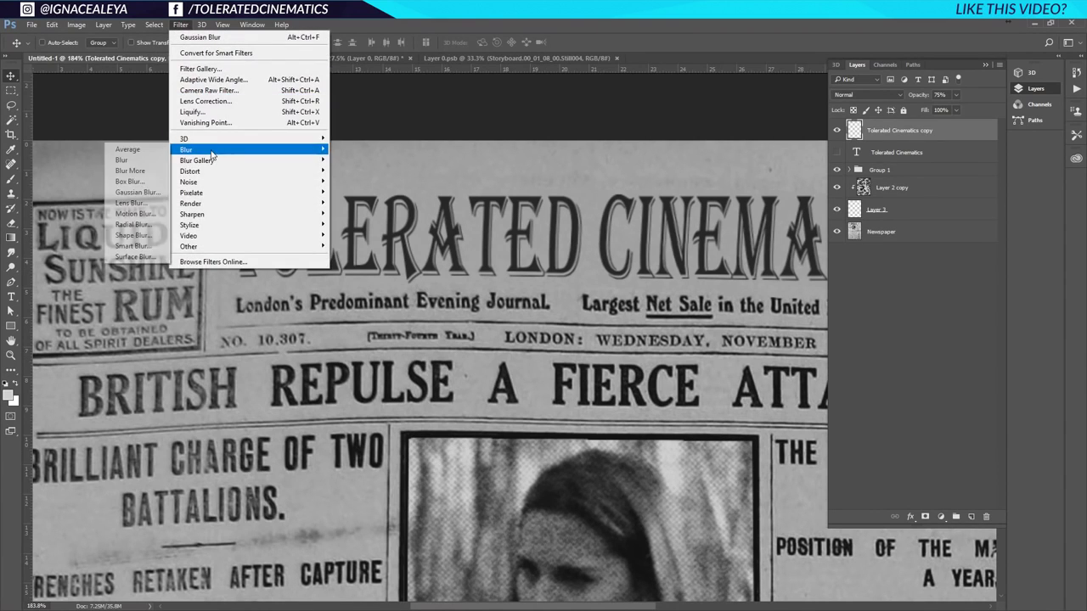
left_click(135, 192)
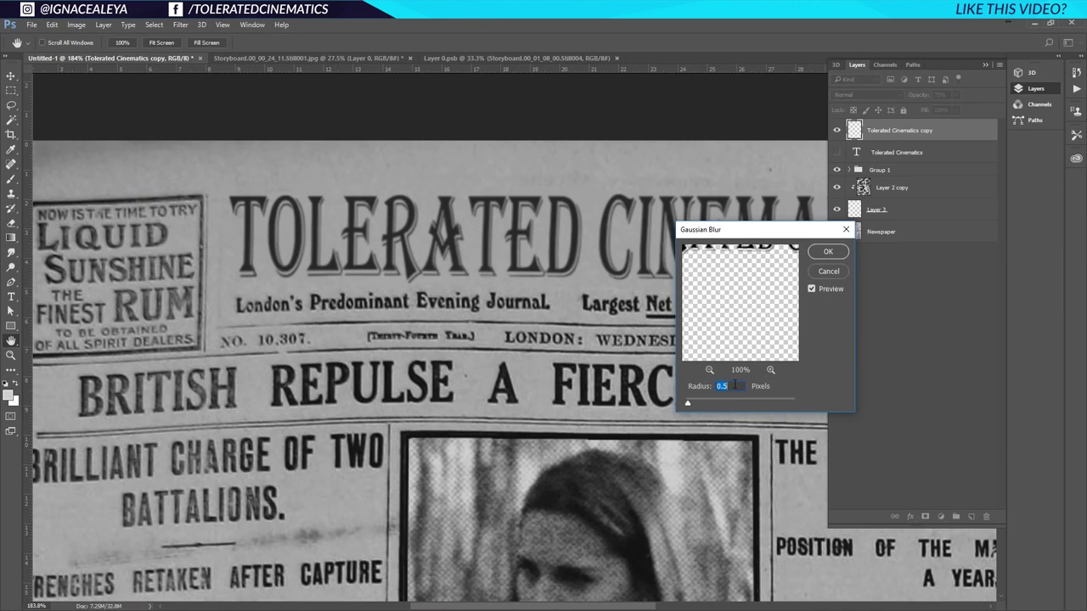
type("0.2")
left_click(823, 252)
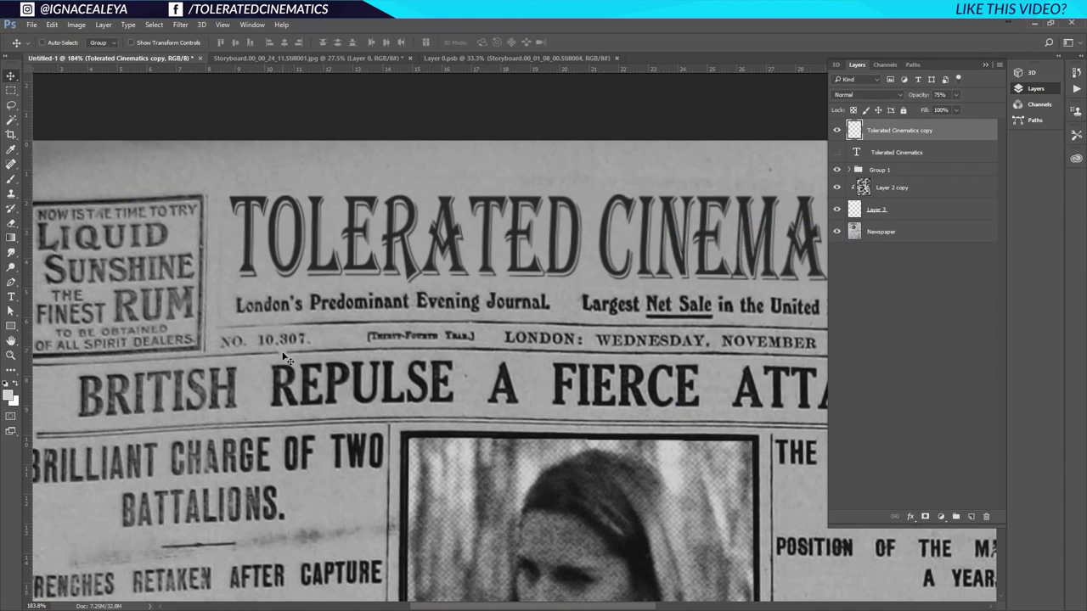
scroll(497, 384, "down", 3)
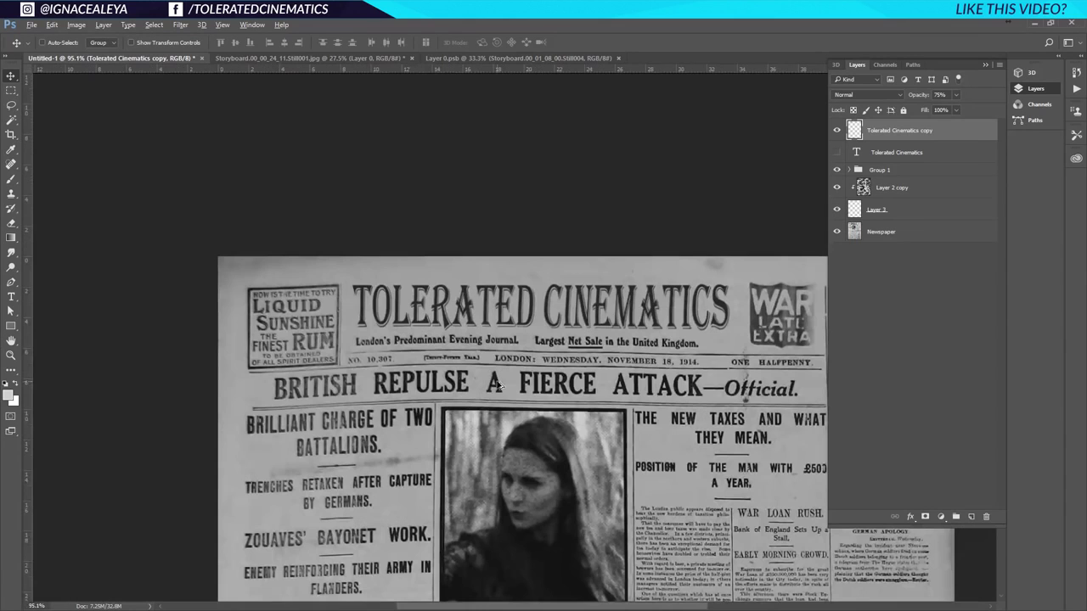
scroll(559, 429, "down", 2)
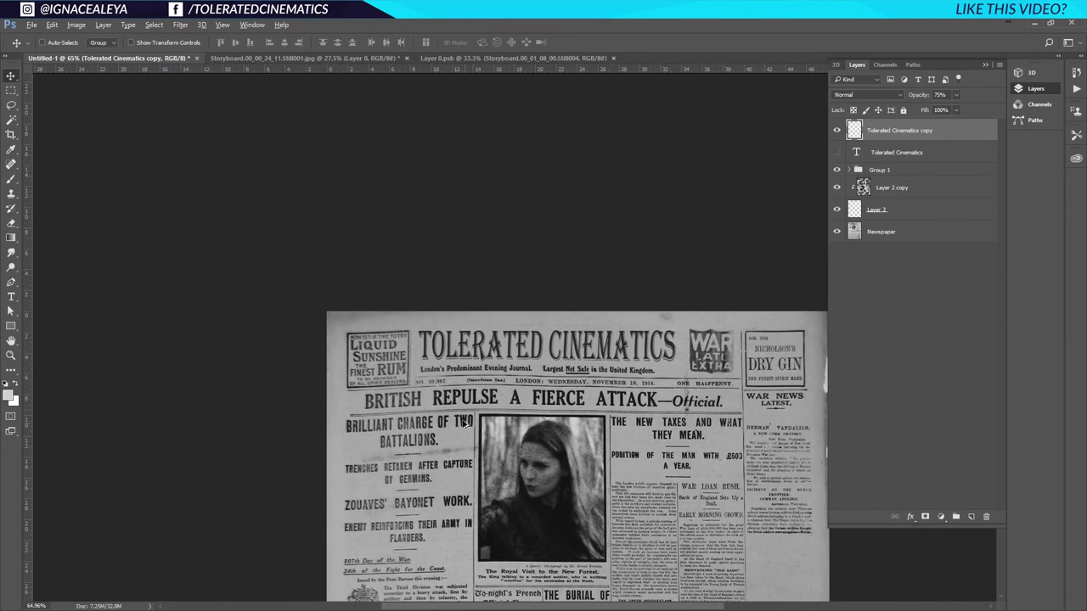
left_click_drag(466, 425, 363, 178)
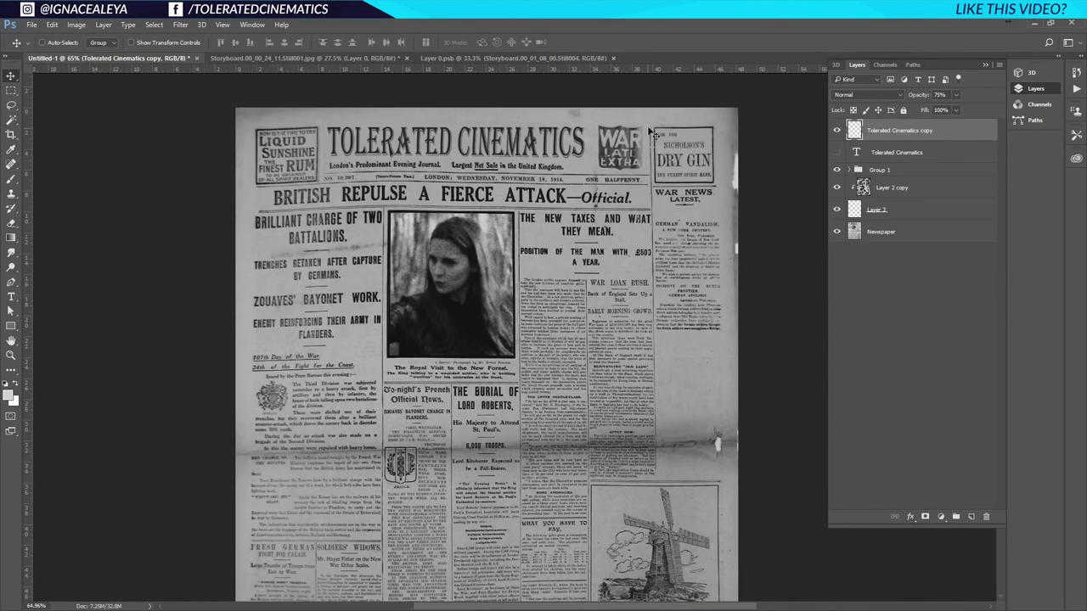